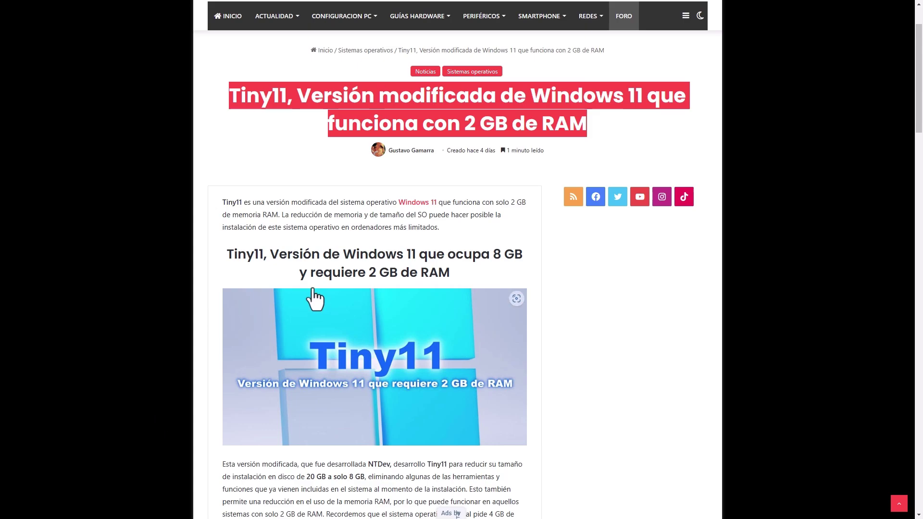
# Step: Read the Spanish Tiny11 article, highlighting the subheading about its 8 GB size and 2 GB RAM requirement, through to the ISO download link
pyautogui.moveTo(270, 253); pyautogui.dragTo(523, 254)
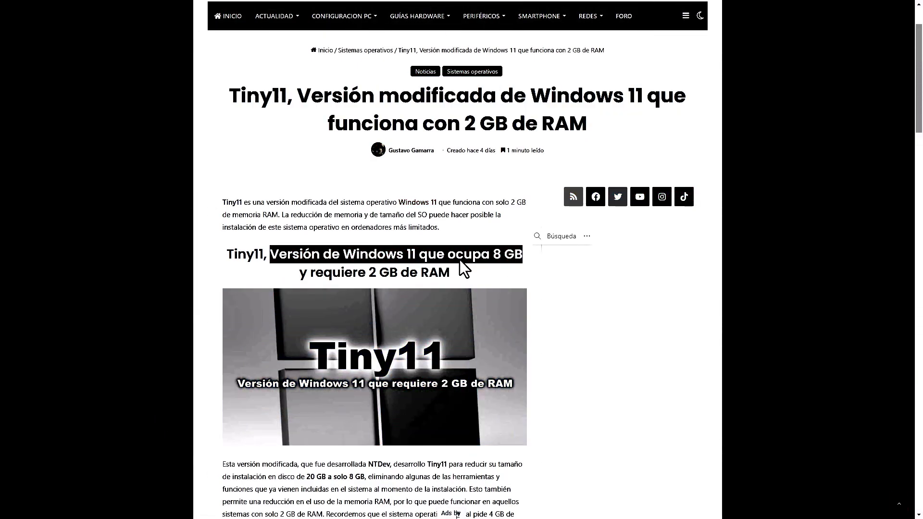
pyautogui.moveTo(297, 274); pyautogui.dragTo(472, 280)
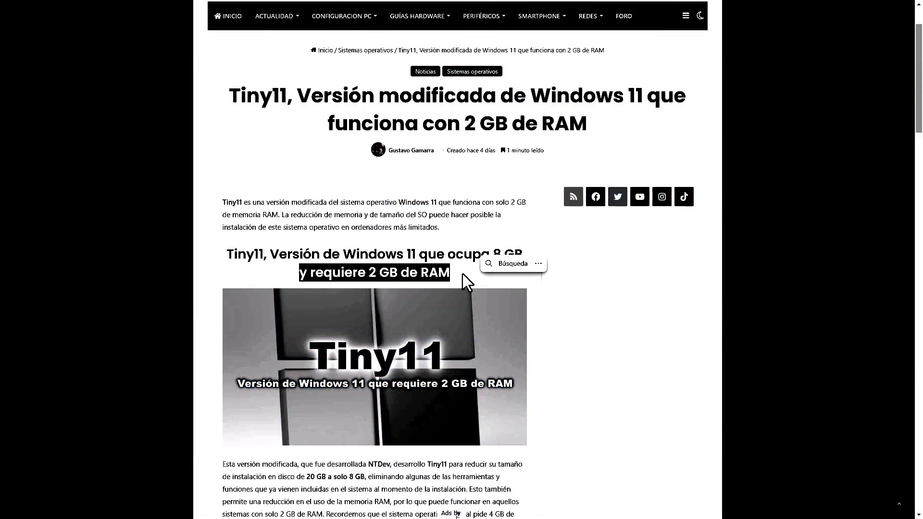
pyautogui.click(451, 264)
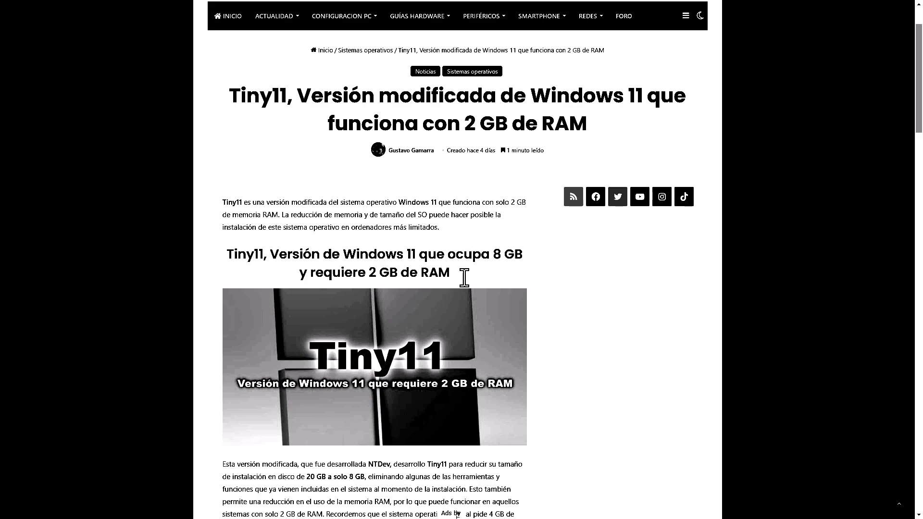
pyautogui.moveTo(490, 255); pyautogui.dragTo(521, 257)
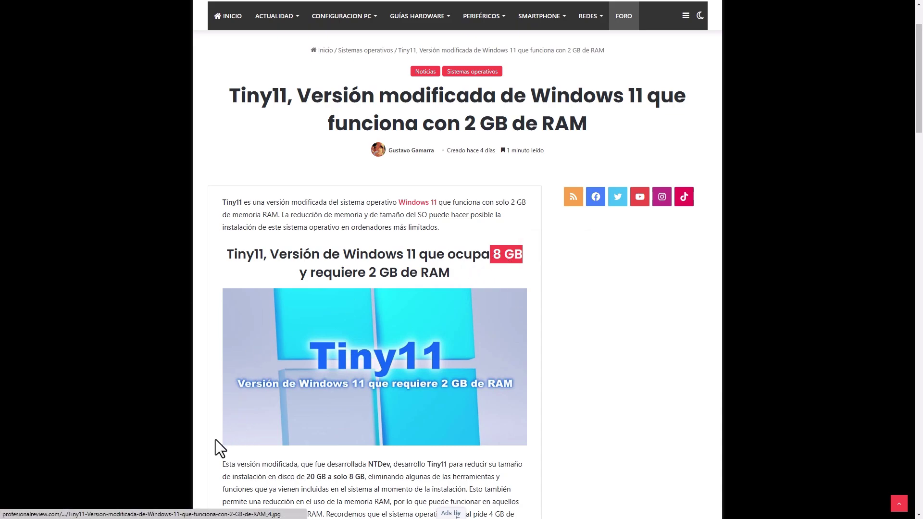
pyautogui.scroll(-15, 184, 449)
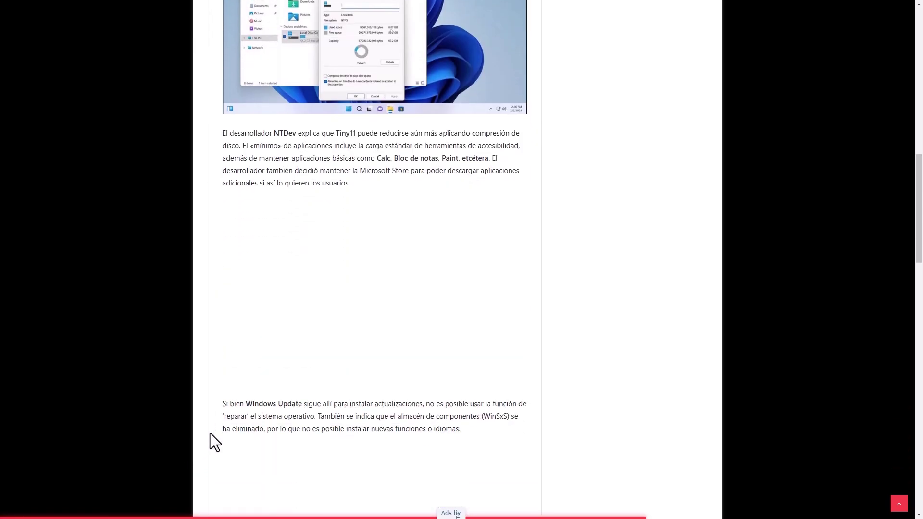
pyautogui.scroll(-7, 211, 434)
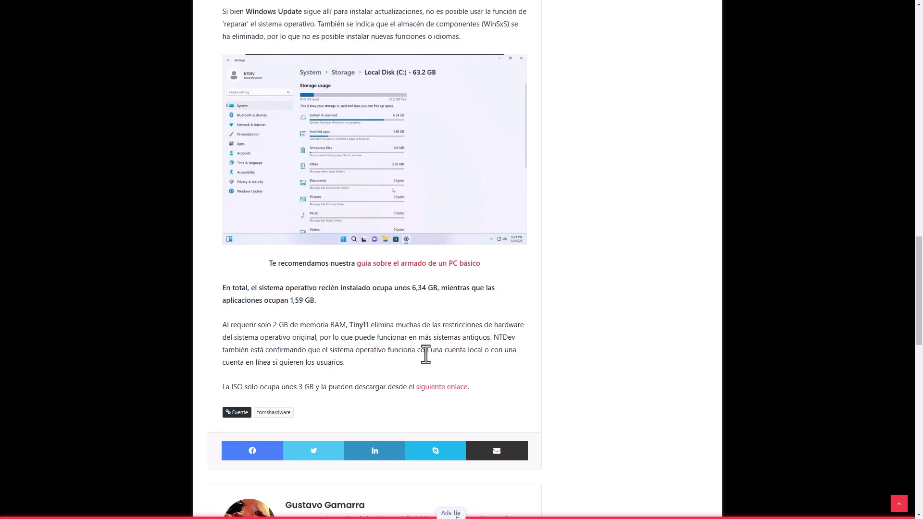
pyautogui.scroll(5, 442, 318)
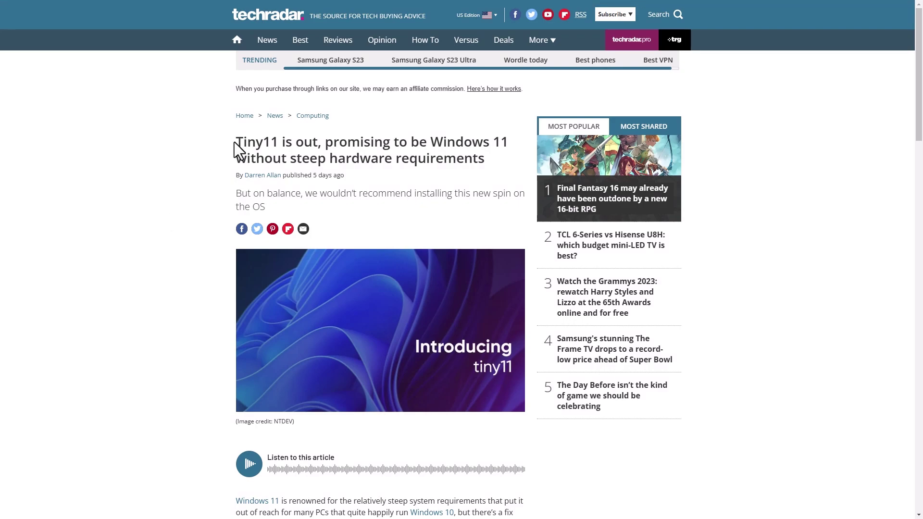
# Step: Review the TechRadar article on Tiny11, highlighting its headline and skimming the system requirements and the security summary
pyautogui.moveTo(235, 142); pyautogui.dragTo(485, 154)
pyautogui.scroll(-8, 457, 307)
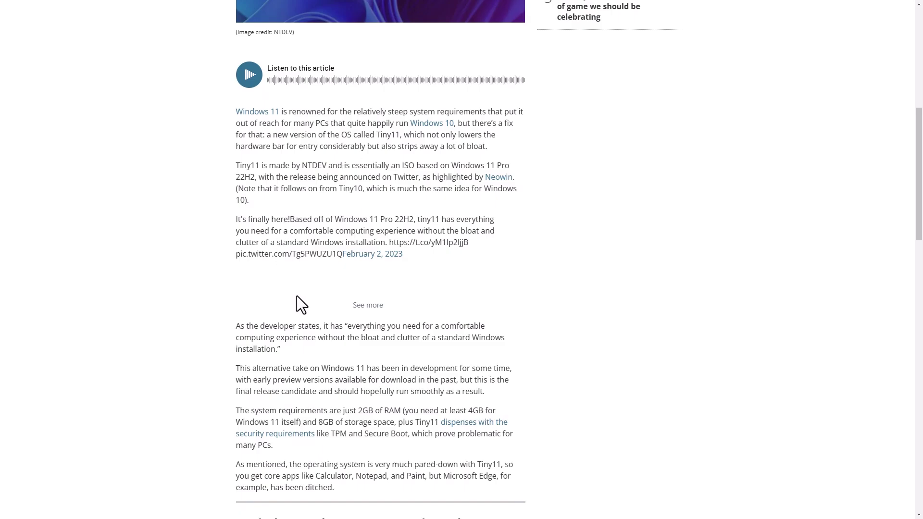
pyautogui.scroll(-2, 267, 275)
pyautogui.scroll(-13, 266, 274)
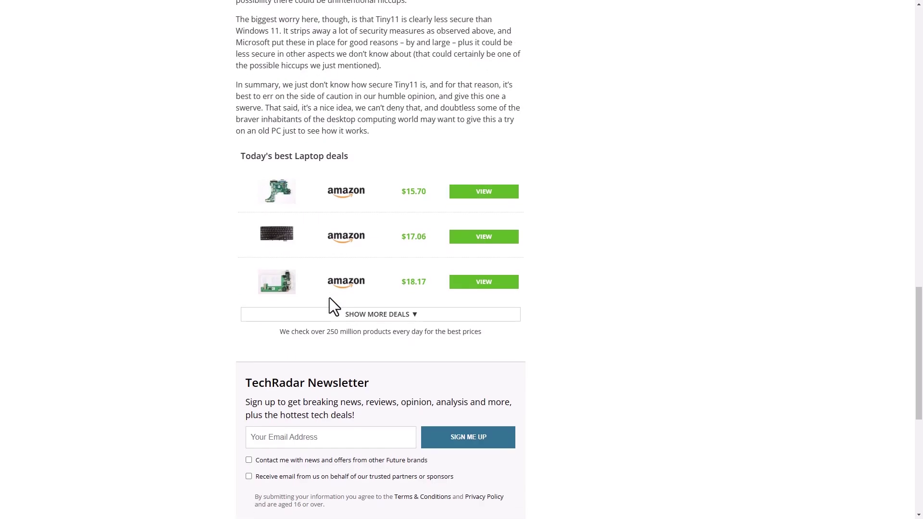
pyautogui.scroll(12, 333, 305)
pyautogui.scroll(12, 379, 283)
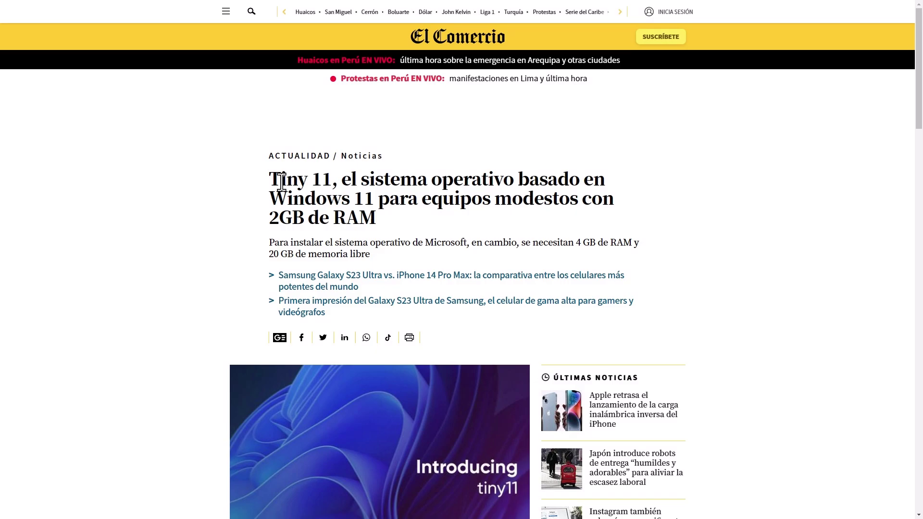
# Step: Look through the El Comercio article on Tiny 11, highlighting its headline and skimming the Windows 11 hardware requirements
pyautogui.moveTo(281, 182); pyautogui.dragTo(599, 211)
pyautogui.scroll(-20, 529, 268)
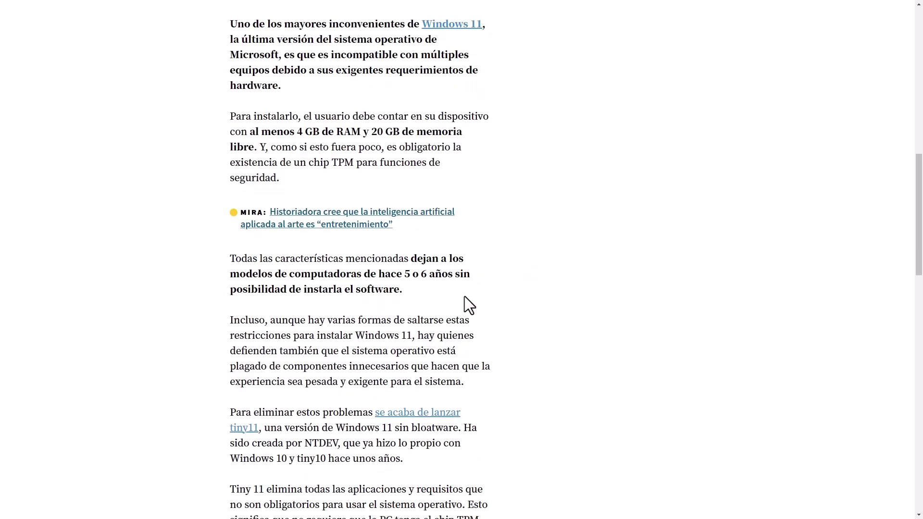
pyautogui.scroll(-8, 457, 302)
pyautogui.scroll(20, 456, 303)
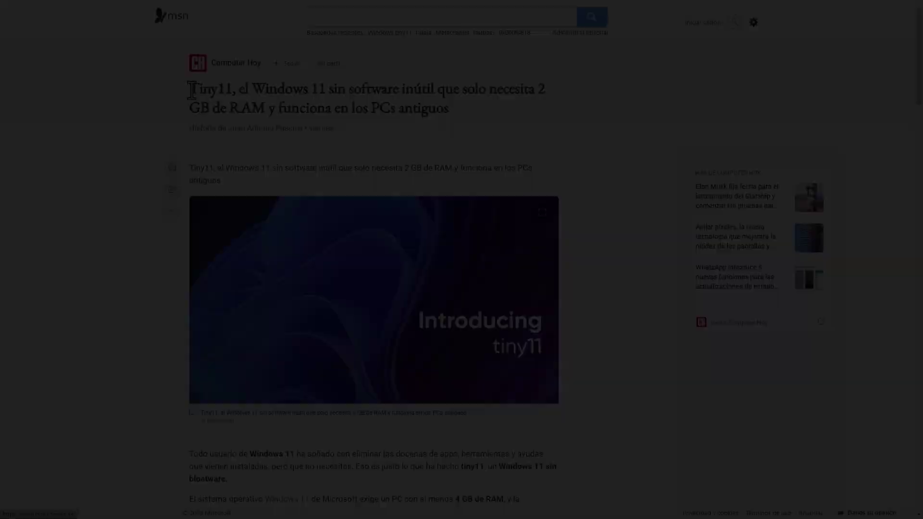
# Step: Examine the MSN article on Tiny11, highlighting its headline and the subheading "tiny11, el Windows 11 sin bloatware"
pyautogui.moveTo(189, 88); pyautogui.dragTo(552, 124)
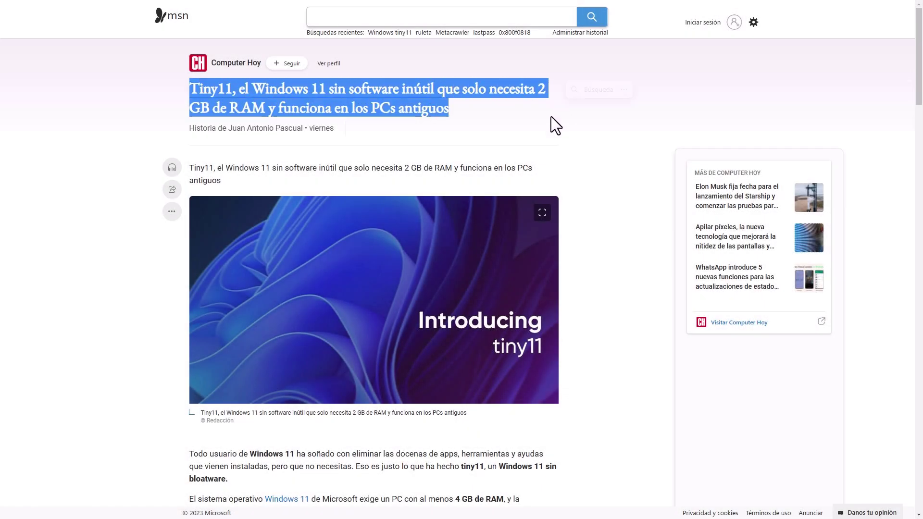
pyautogui.scroll(-10, 552, 124)
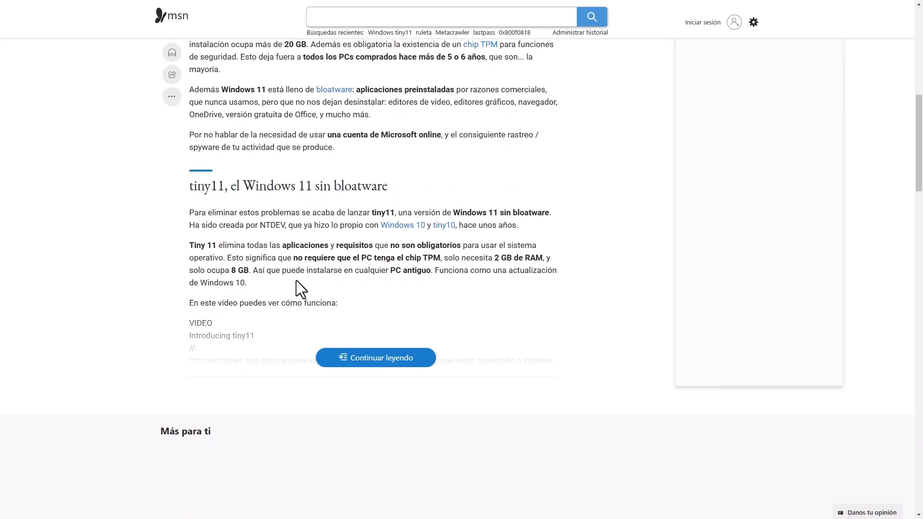
pyautogui.moveTo(178, 185); pyautogui.dragTo(414, 188)
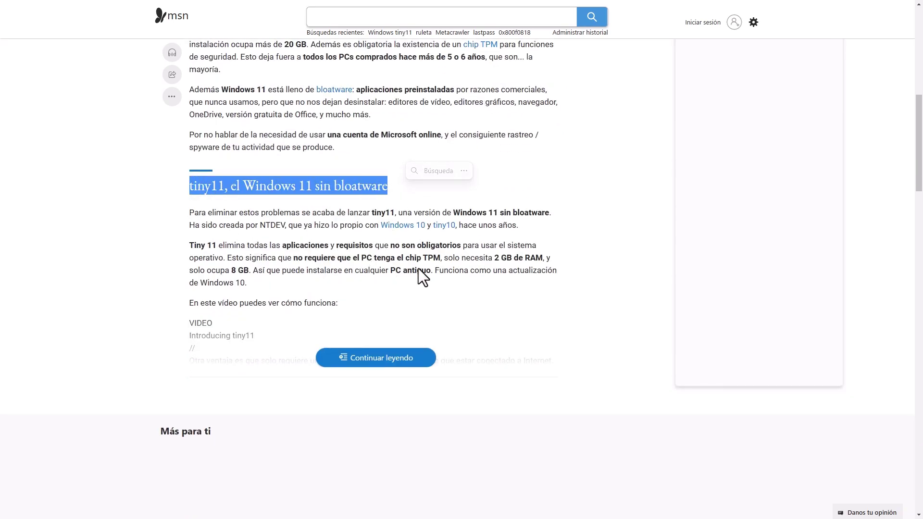
pyautogui.scroll(10, 451, 295)
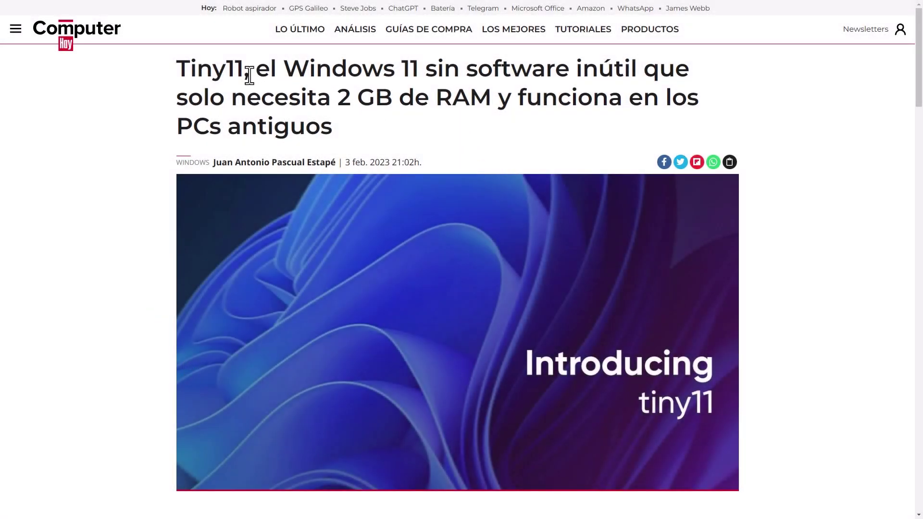
# Step: Study the Computer Hoy article on Tiny11, highlighting the headline phrases and the TPM, RAM and "PC antiguo" passages, and check its stated limitations
pyautogui.moveTo(181, 68); pyautogui.dragTo(643, 67)
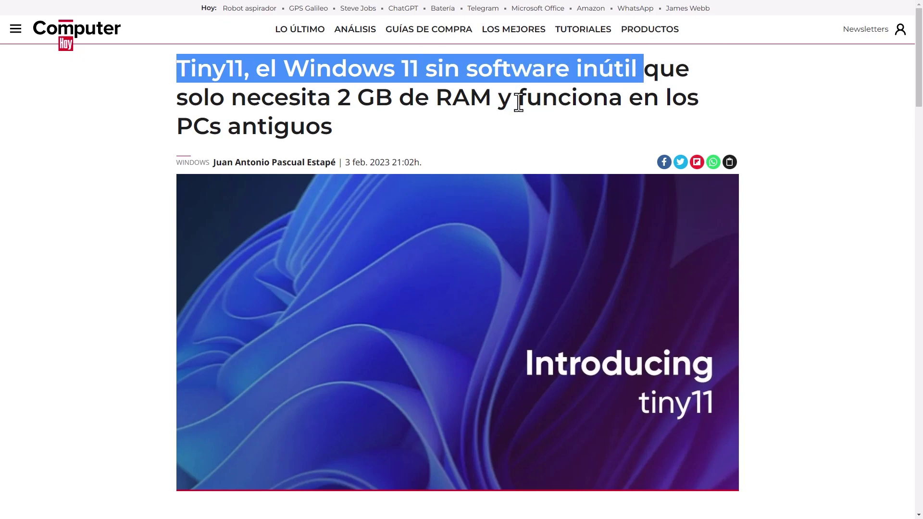
pyautogui.moveTo(518, 103); pyautogui.dragTo(454, 127)
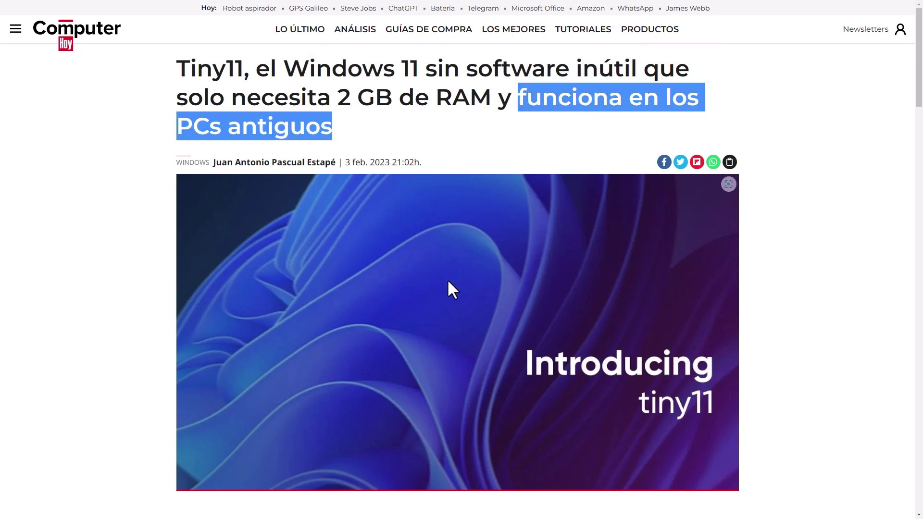
pyautogui.scroll(-10, 447, 284)
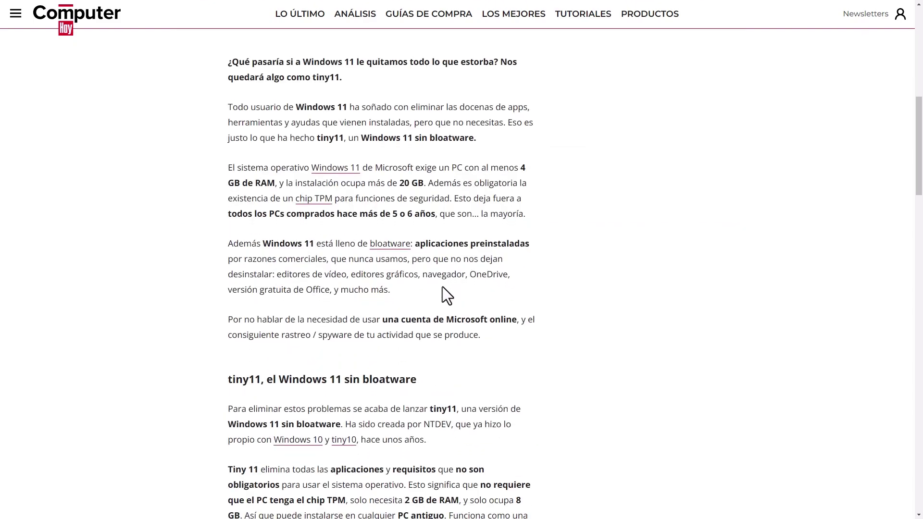
pyautogui.scroll(-5, 433, 298)
pyautogui.scroll(-3, 430, 310)
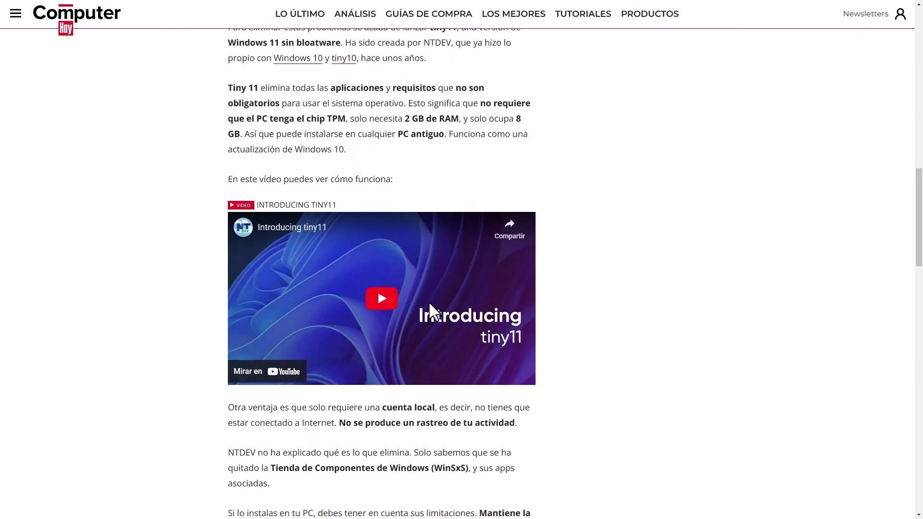
pyautogui.scroll(3, 385, 289)
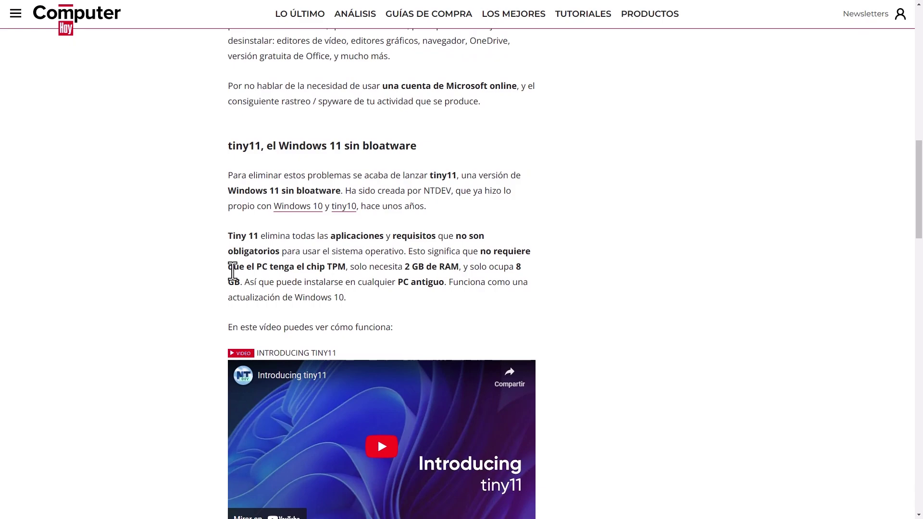
pyautogui.moveTo(231, 267); pyautogui.dragTo(503, 268)
pyautogui.moveTo(398, 284); pyautogui.dragTo(463, 284)
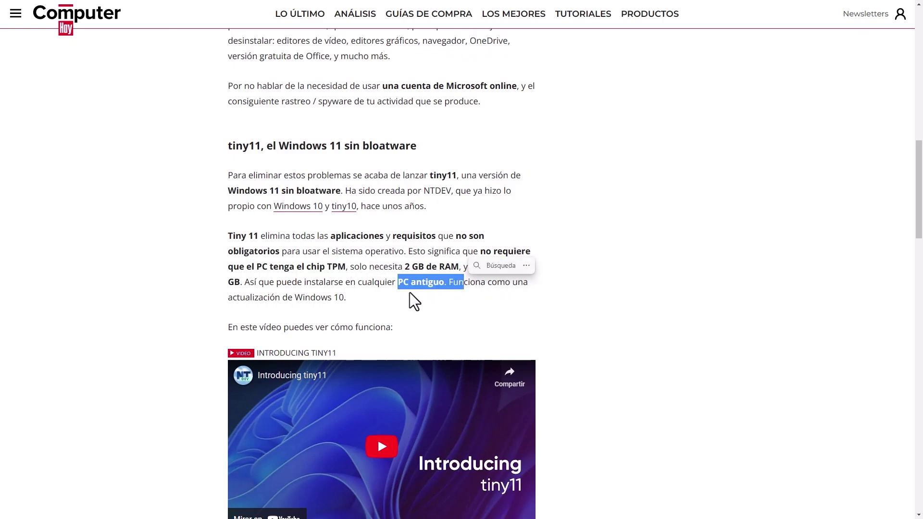
pyautogui.scroll(-6, 225, 307)
pyautogui.scroll(-3, 241, 231)
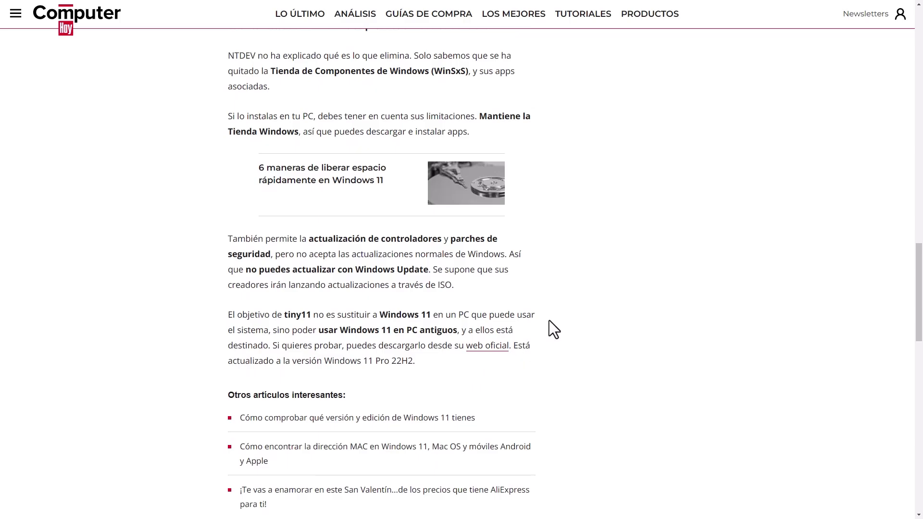
pyautogui.scroll(20, 549, 321)
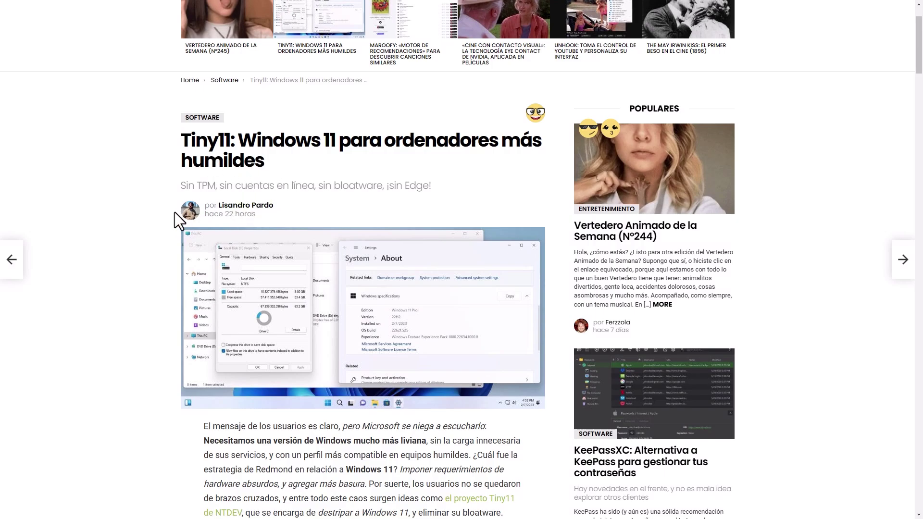
# Step: Skim the article "Tiny11: Windows 11 para ordenadores más humildes" and highlight the subheading "Tiny11: El Windows 11 con el que todos soñamos"
pyautogui.scroll(-7, 144, 264)
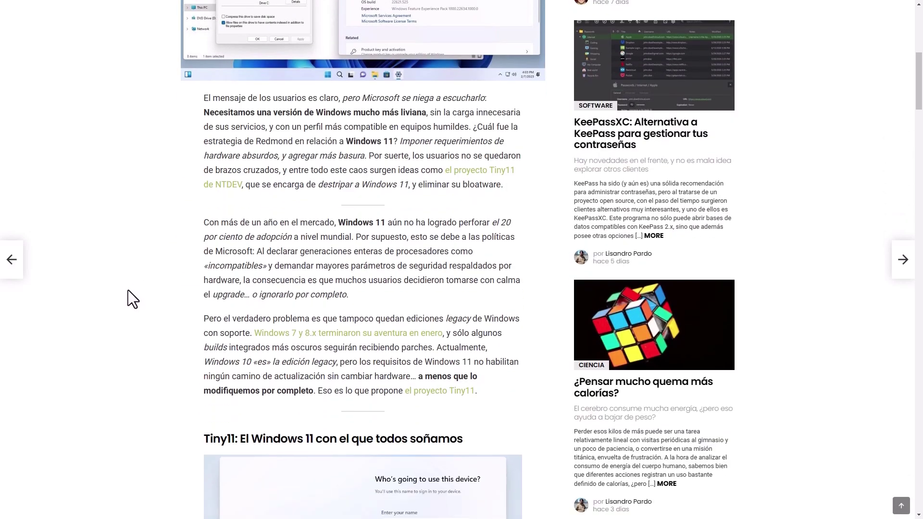
pyautogui.scroll(-15, 128, 290)
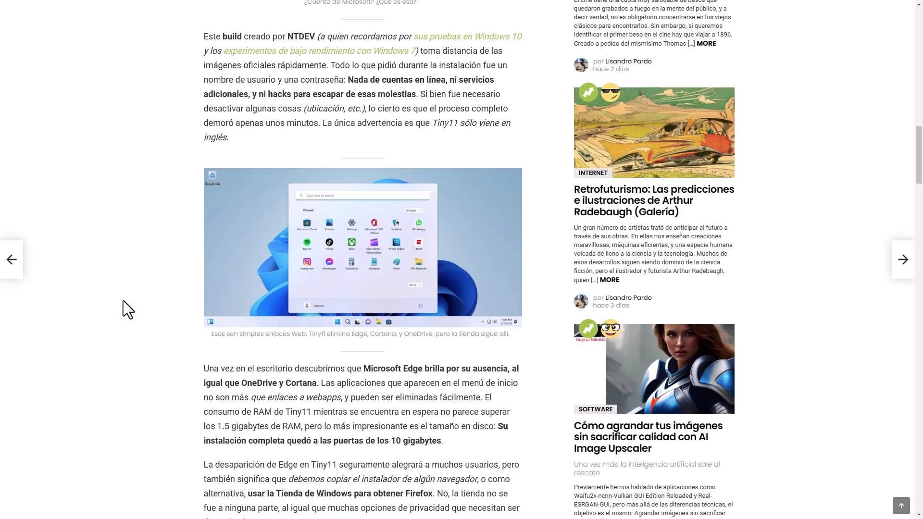
pyautogui.scroll(10, 123, 308)
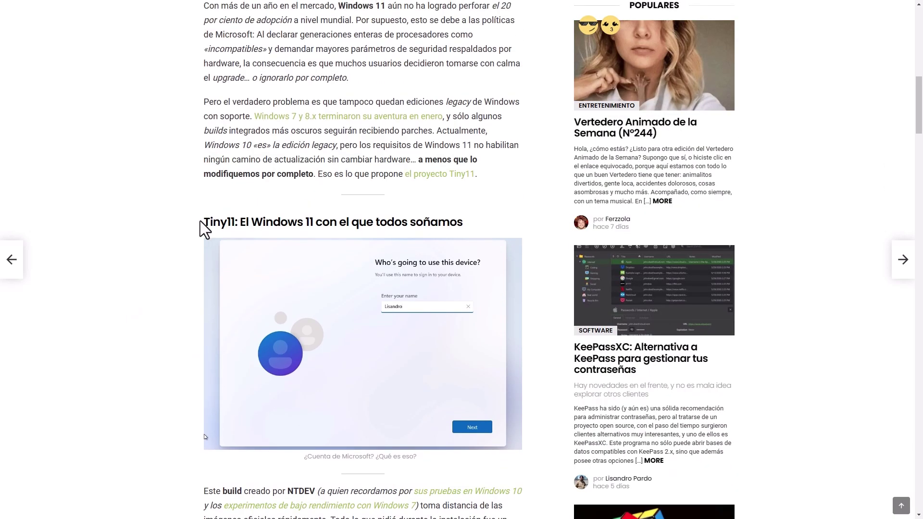
pyautogui.moveTo(200, 222); pyautogui.dragTo(463, 227)
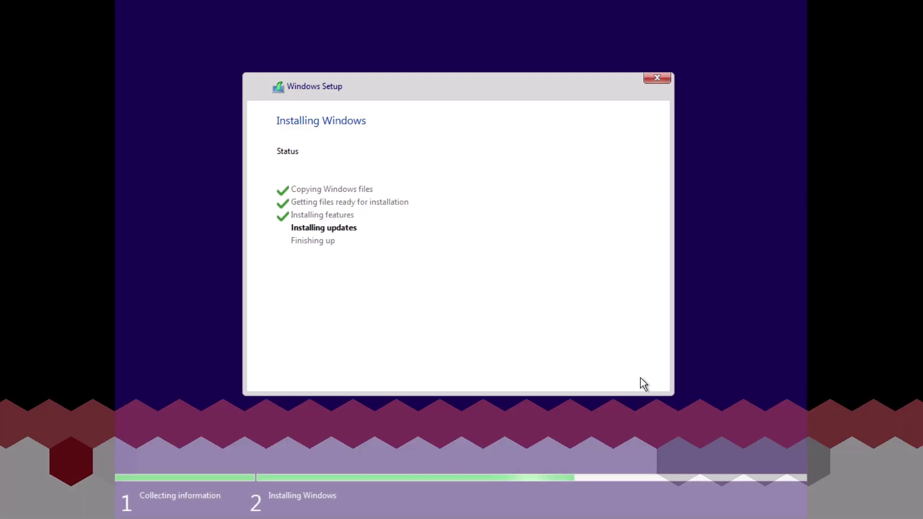
# Step: Continue from the Windows installation into first-run setup, confirm Ecuador as the country and choose a keyboard layout
pyautogui.click(628, 376)
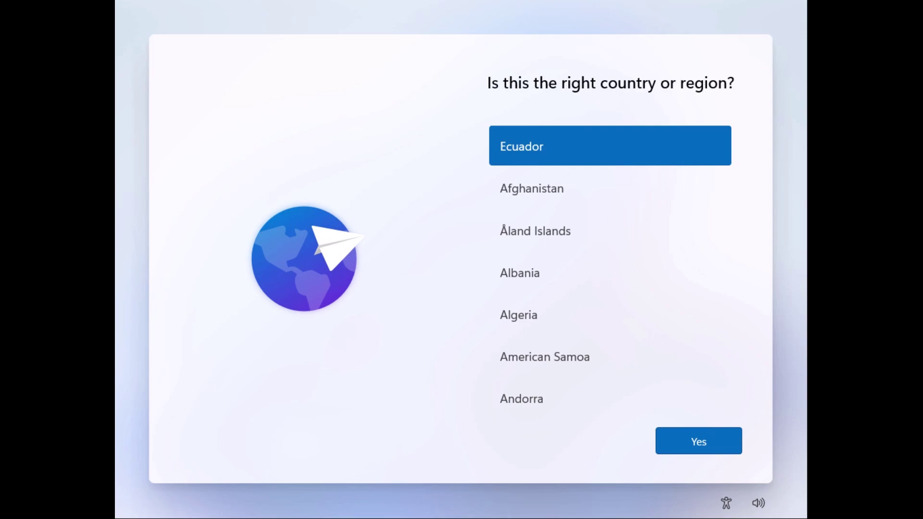
pyautogui.click(690, 446)
pyautogui.moveTo(738, 183); pyautogui.dragTo(737, 292)
pyautogui.click(625, 311)
pyautogui.click(698, 436)
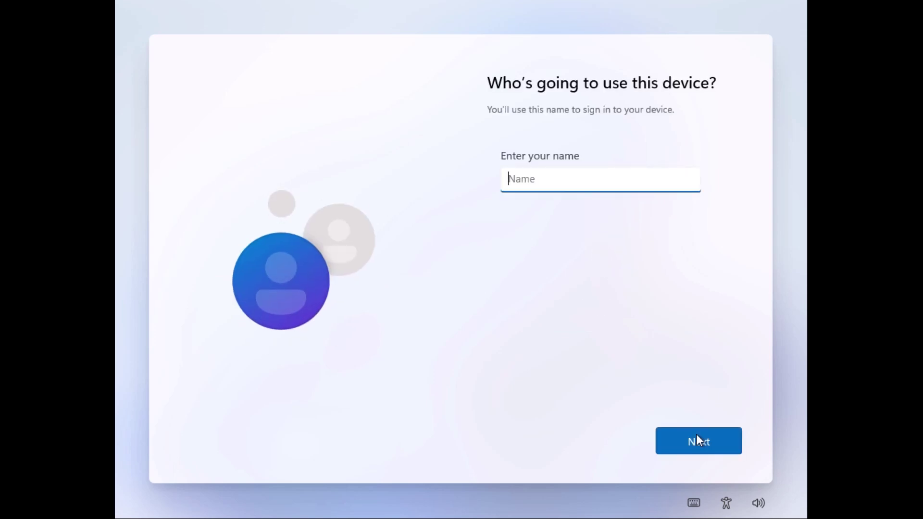
# Step: Create the local account Tiny11 with the password left blank and accept the default privacy settings
pyautogui.click(696, 435)
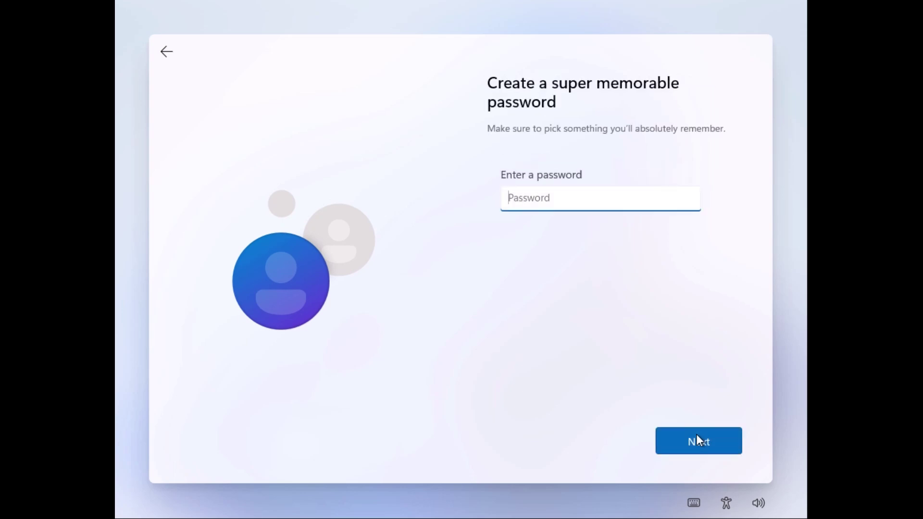
pyautogui.click(697, 435)
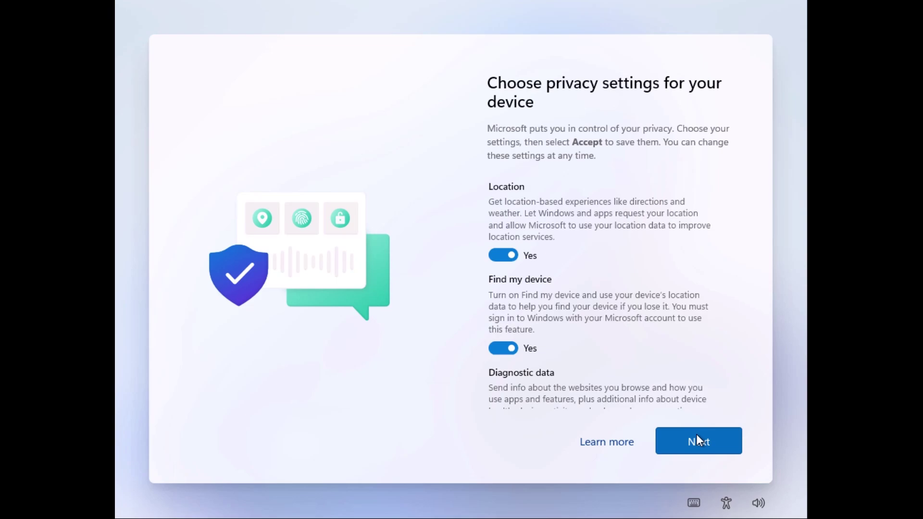
pyautogui.click(699, 441)
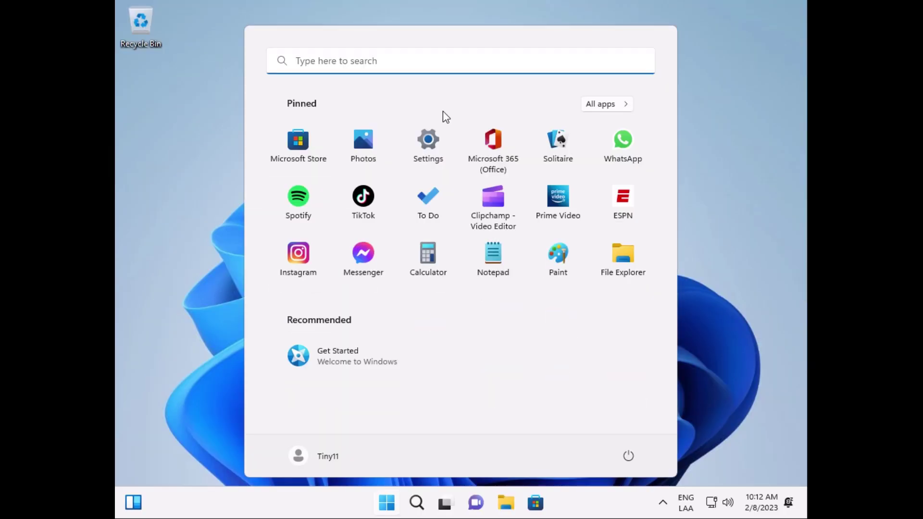
# Step: Install VMware Tools by running setup64 from the VMware Tools DVD drive, finish the wizard and restart the system
pyautogui.click(712, 362)
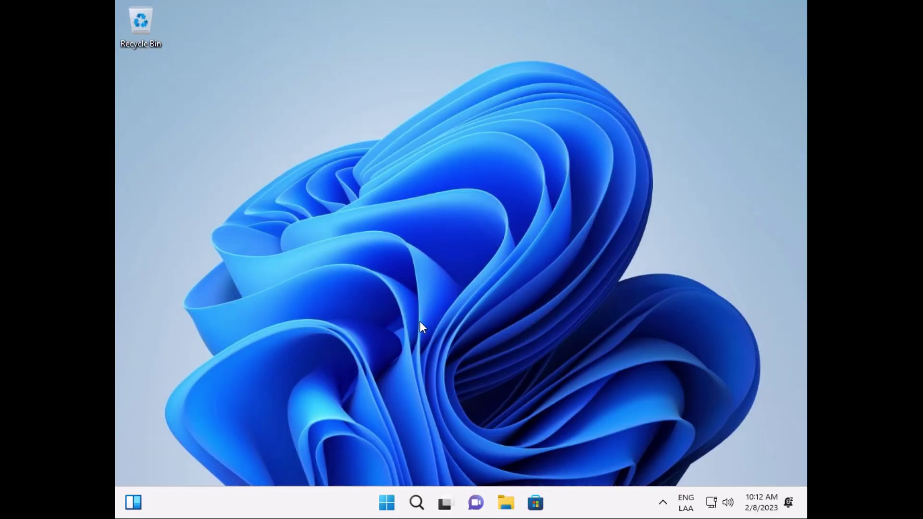
pyautogui.click(505, 502)
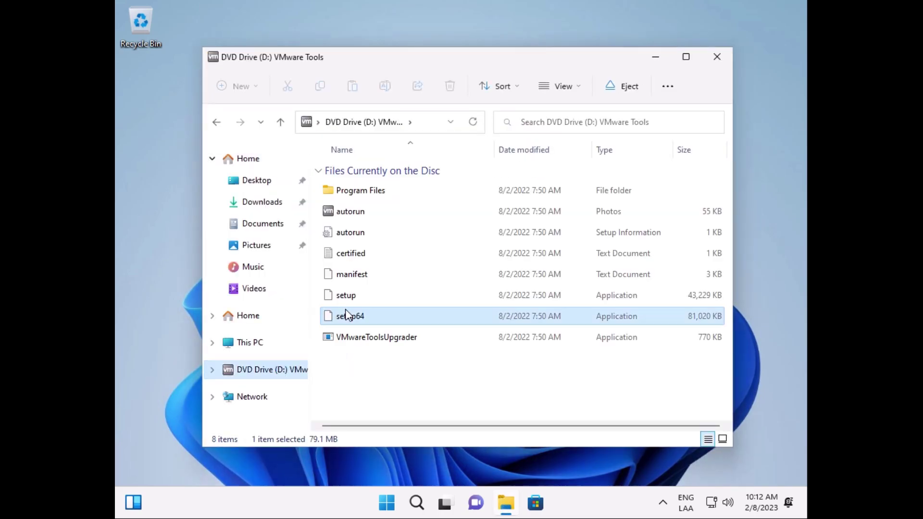
pyautogui.doubleClick(360, 313)
pyautogui.click(391, 362)
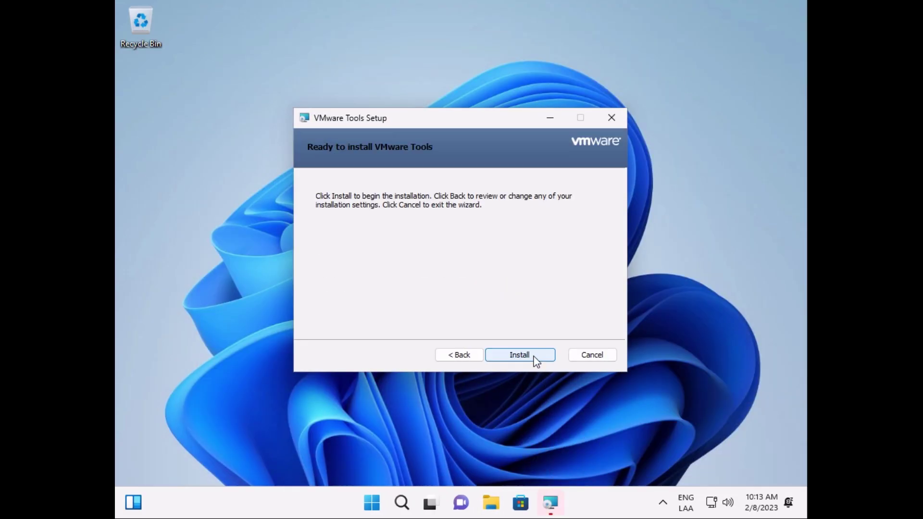
pyautogui.click(532, 356)
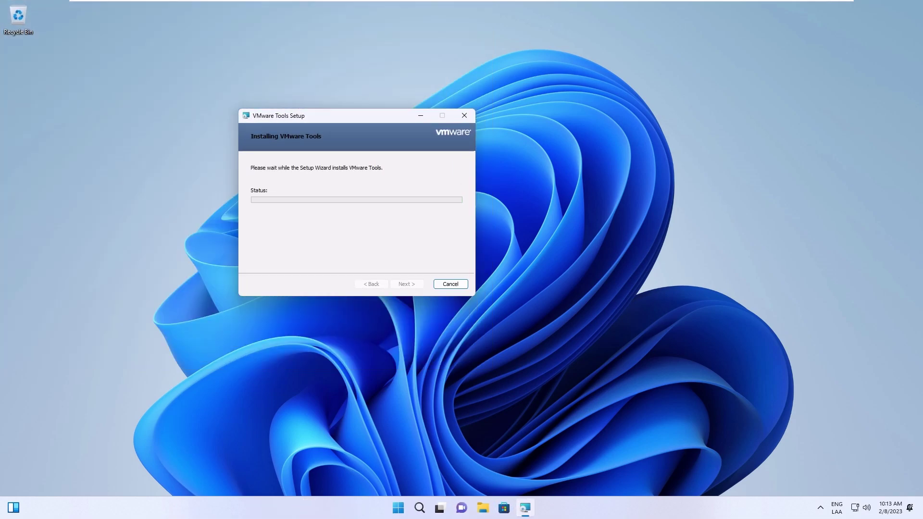
pyautogui.press('Return')
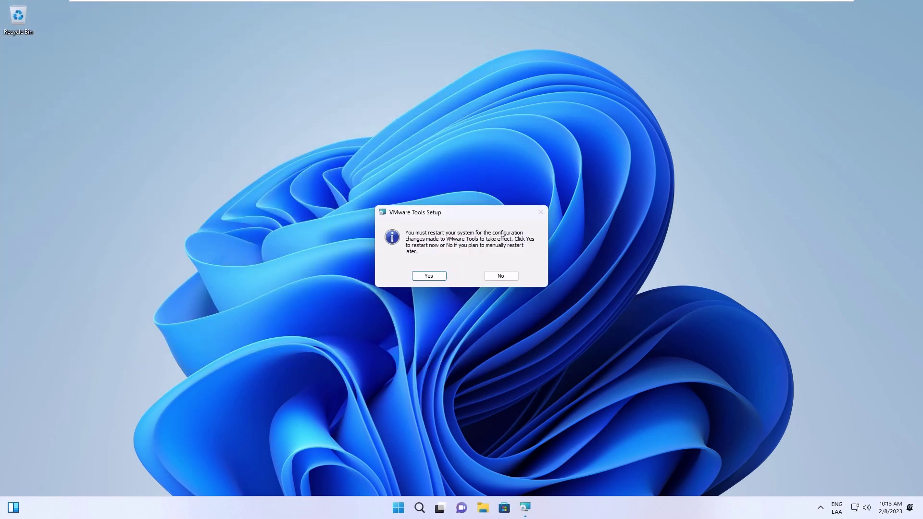
pyautogui.press('Return')
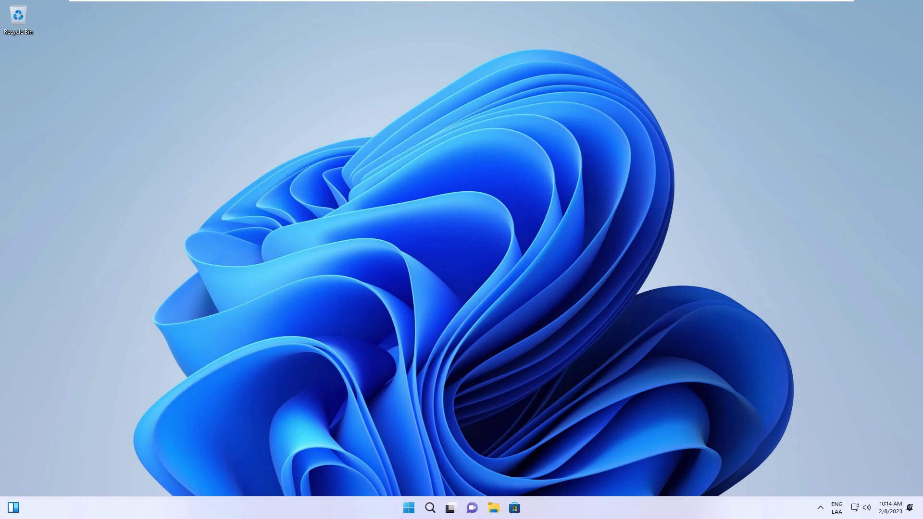
# Step: Open Settings from the taskbar, review the device and Windows specifications on the About page, and highlight the OS build
pyautogui.press('super')
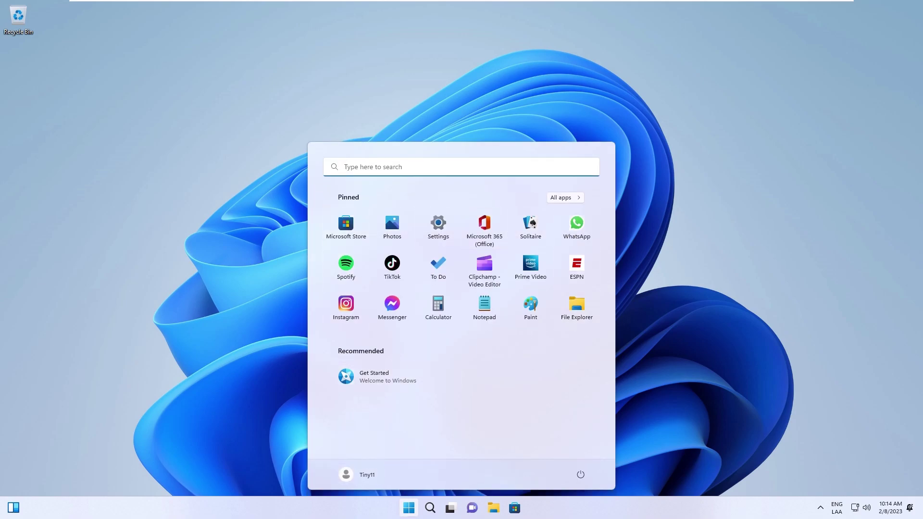
pyautogui.rightClick(370, 508)
pyautogui.rightClick(272, 508)
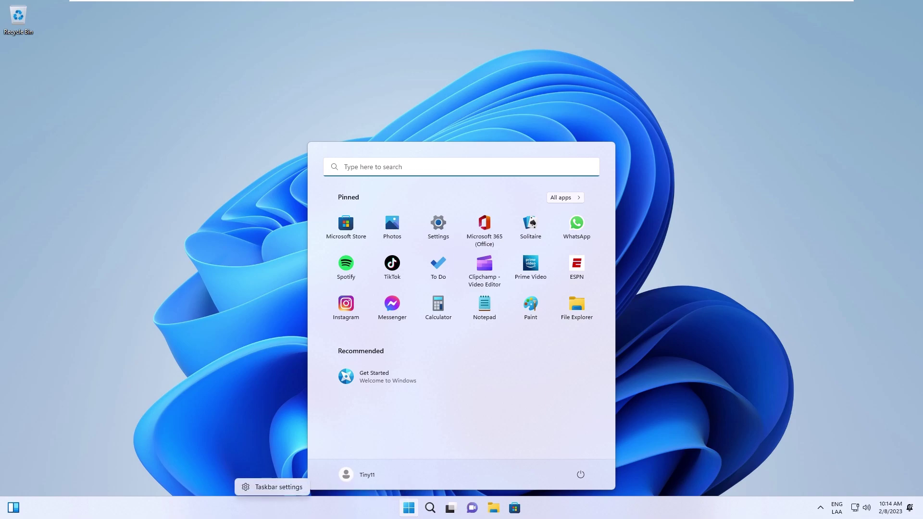
pyautogui.click(272, 487)
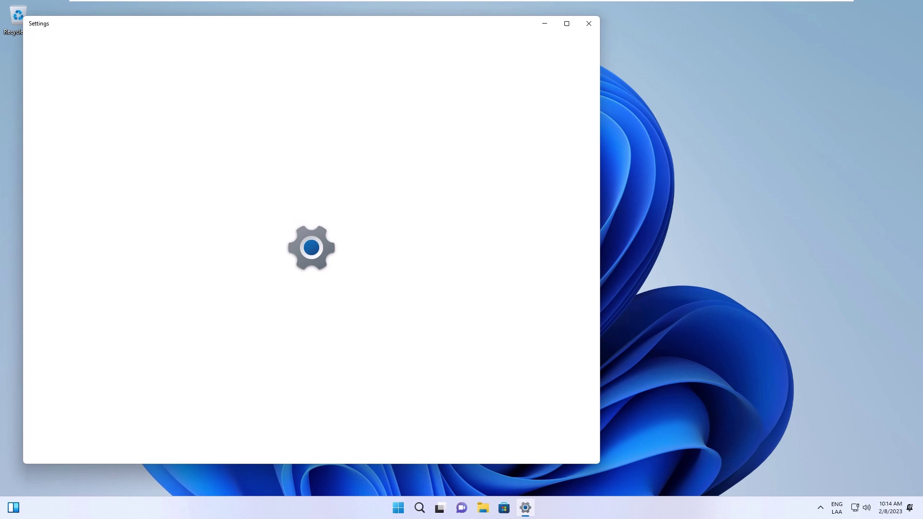
pyautogui.press('Escape')
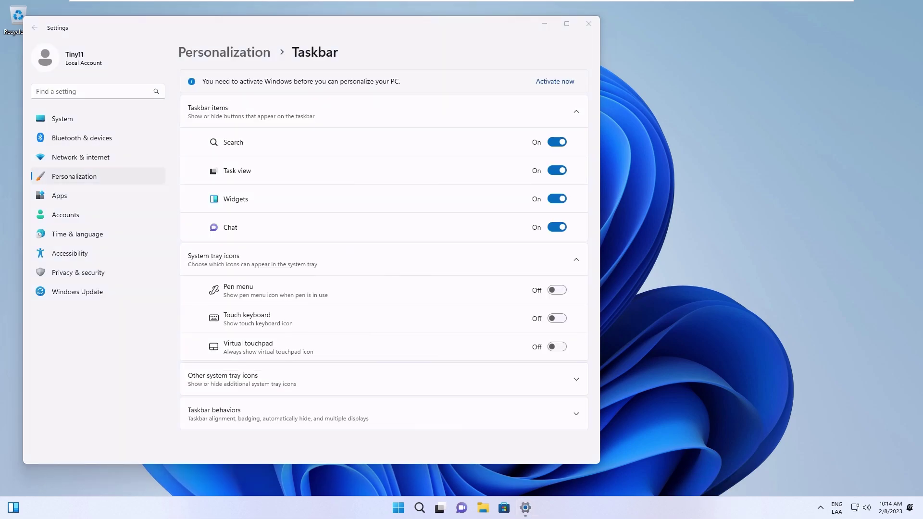
pyautogui.click(72, 118)
pyautogui.scroll(-5, 383, 303)
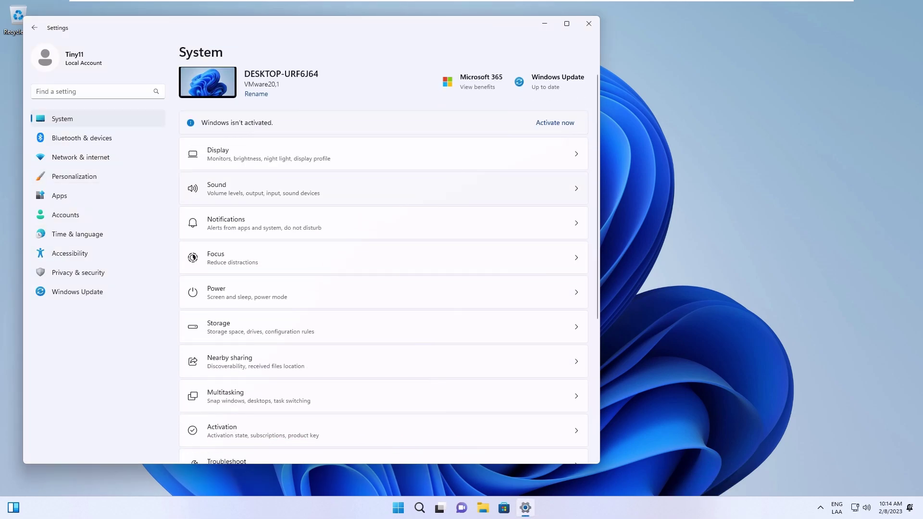
pyautogui.click(250, 429)
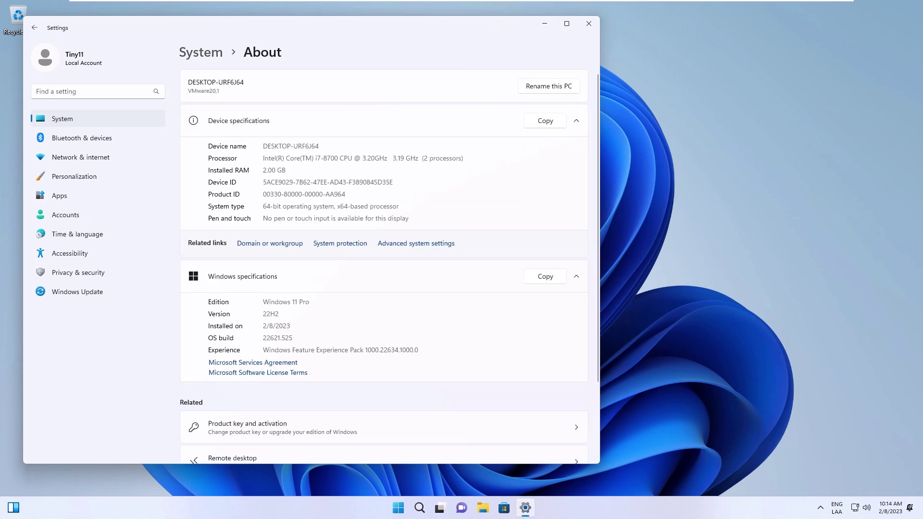
pyautogui.scroll(-2, 384, 289)
pyautogui.doubleClick(277, 279)
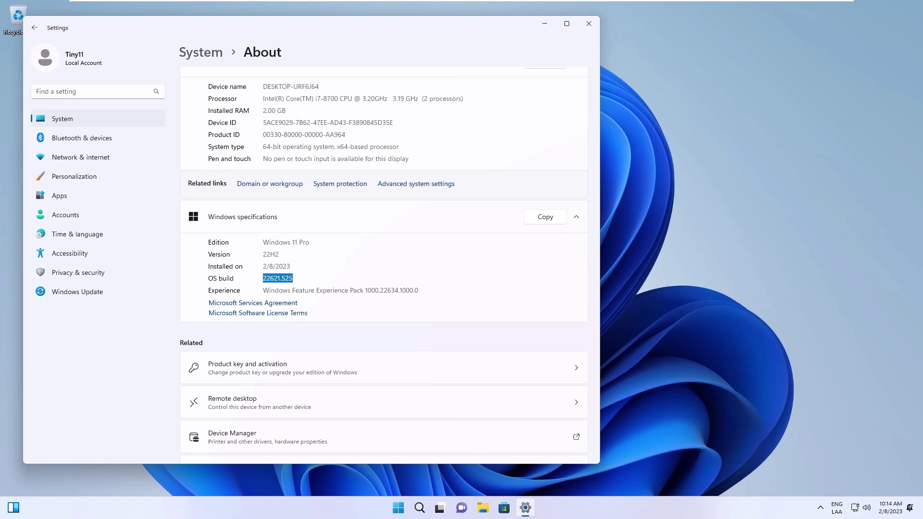
pyautogui.click(63, 119)
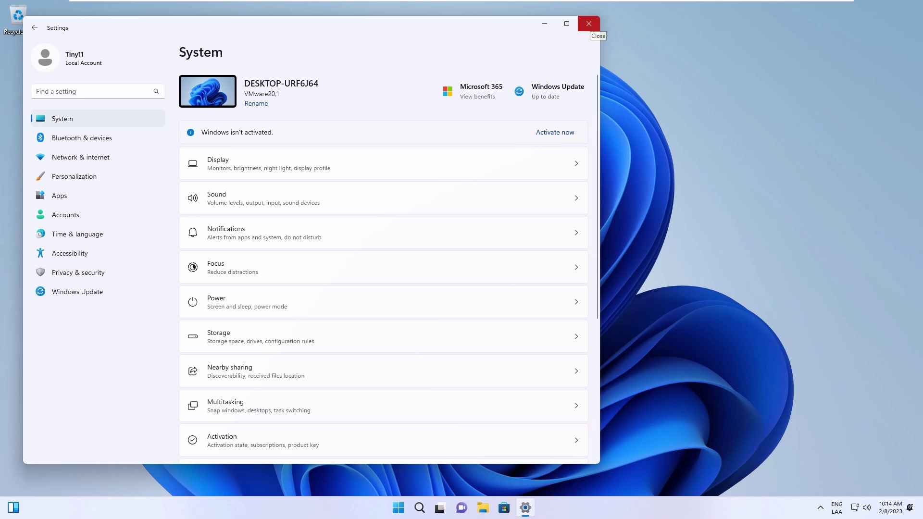
# Step: Add Español (Ecuador) with its language pack and handwriting, set it as the Windows display language and install it
pyautogui.click(77, 234)
pyautogui.click(292, 167)
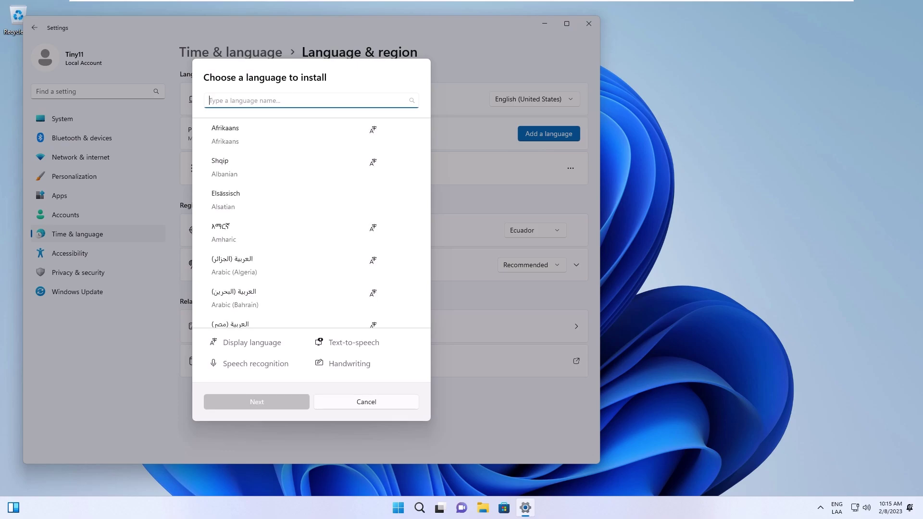
pyautogui.write('sp')
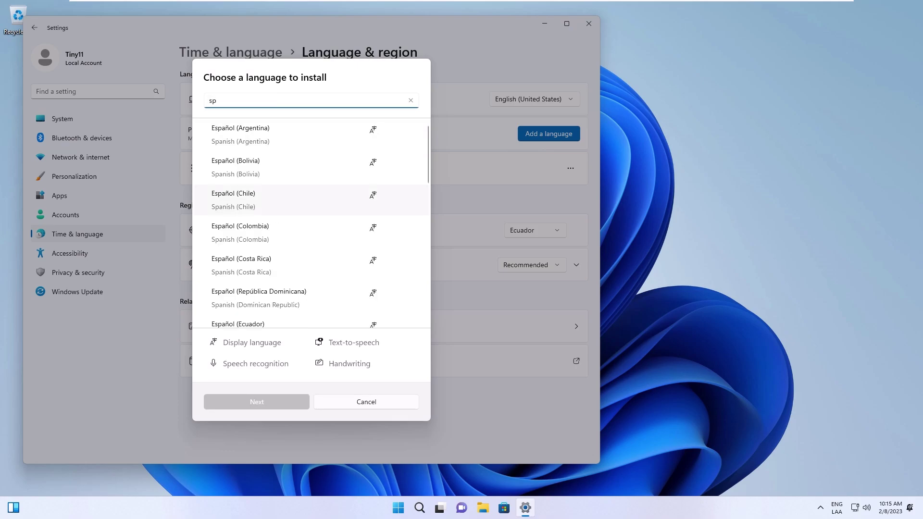
pyautogui.scroll(-1, 269, 207)
pyautogui.click(269, 299)
pyautogui.click(257, 401)
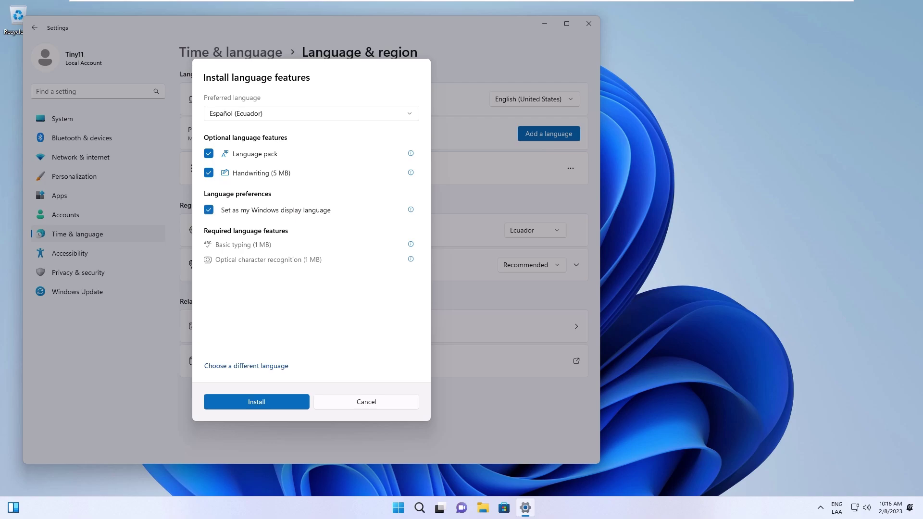
pyautogui.click(256, 402)
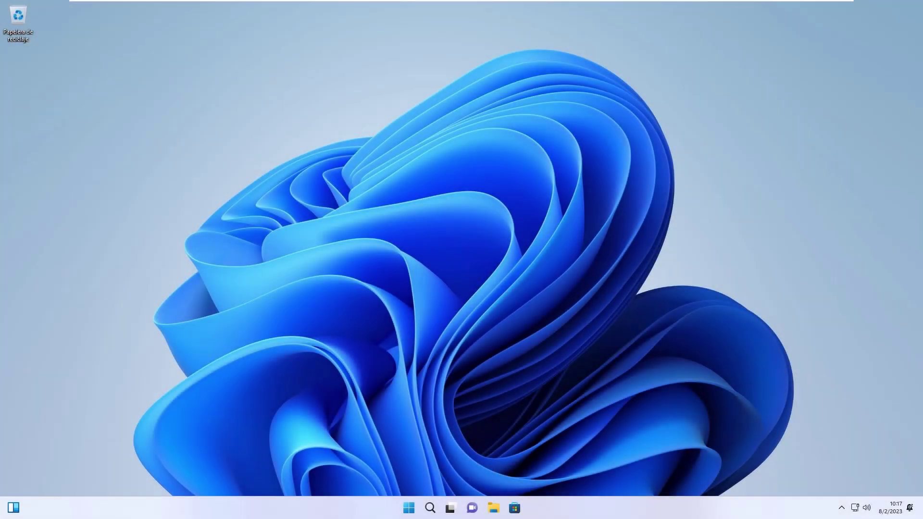
# Step: Open the installed apps page in Configuración, maximize the window and examine the full list of applications
pyautogui.press('super')
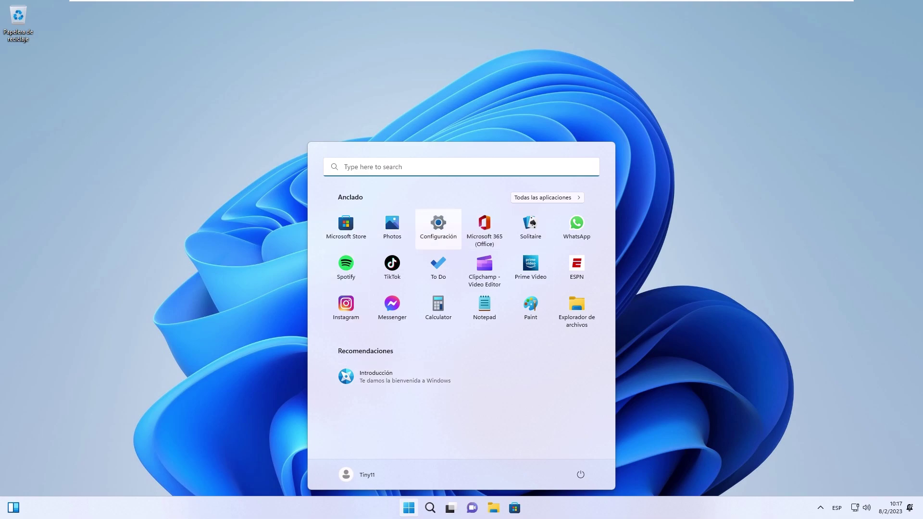
pyautogui.click(438, 226)
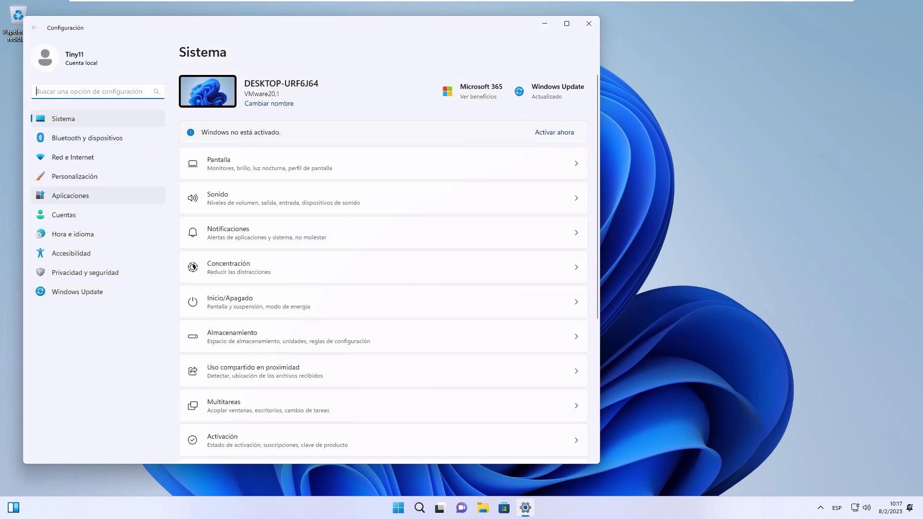
pyautogui.click(70, 195)
pyautogui.click(242, 89)
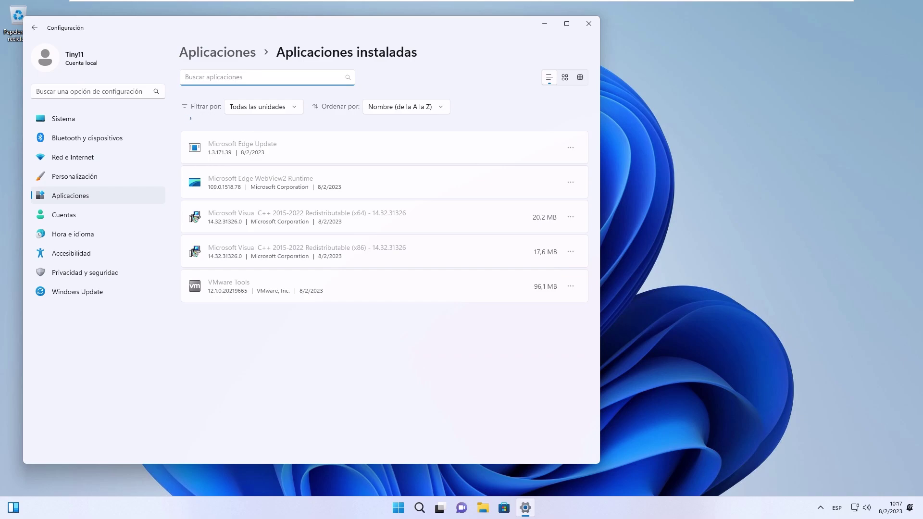
pyautogui.click(567, 23)
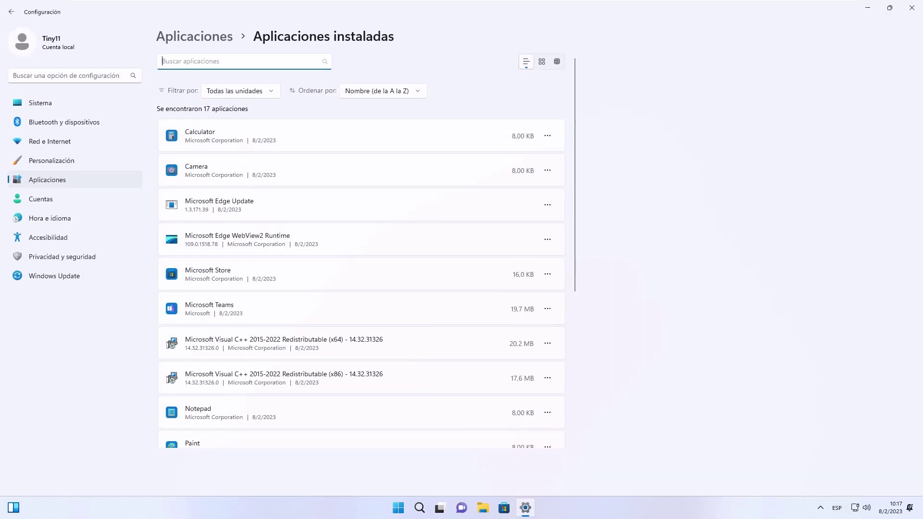
pyautogui.scroll(-5, 533, 264)
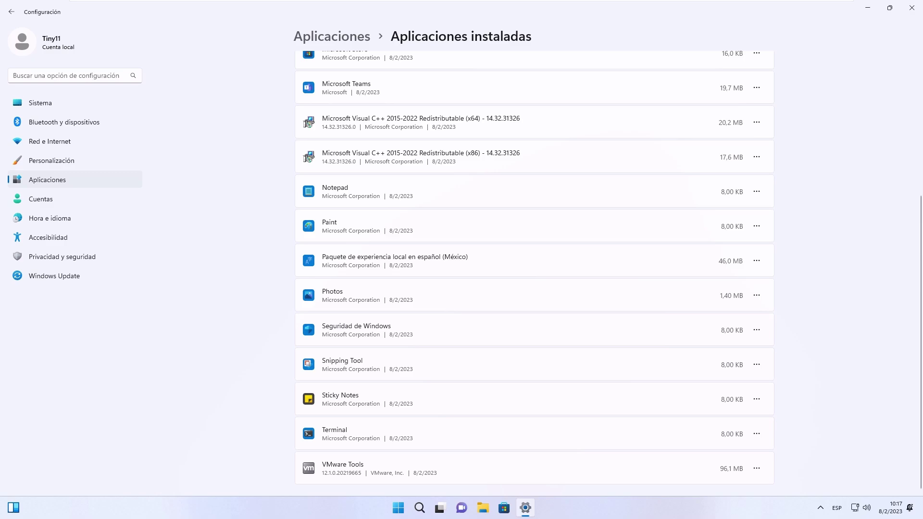
pyautogui.scroll(4, 534, 273)
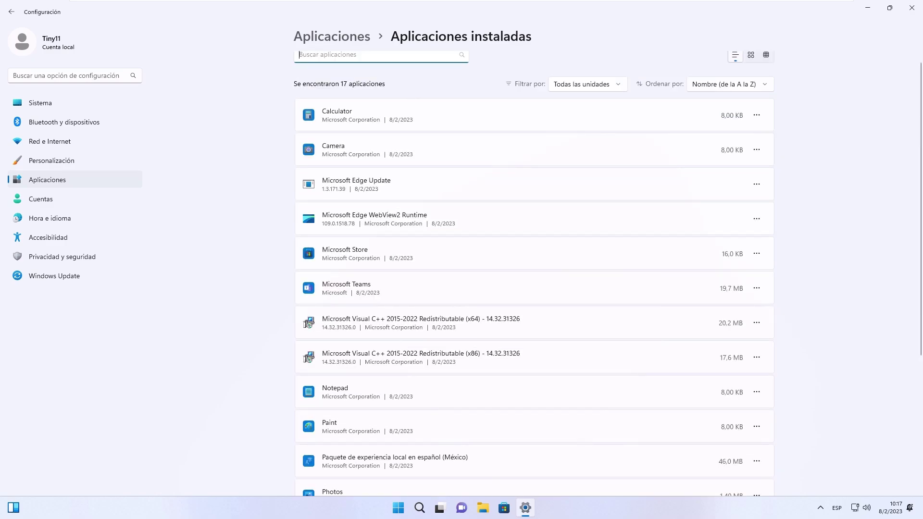
pyautogui.scroll(-4, 534, 273)
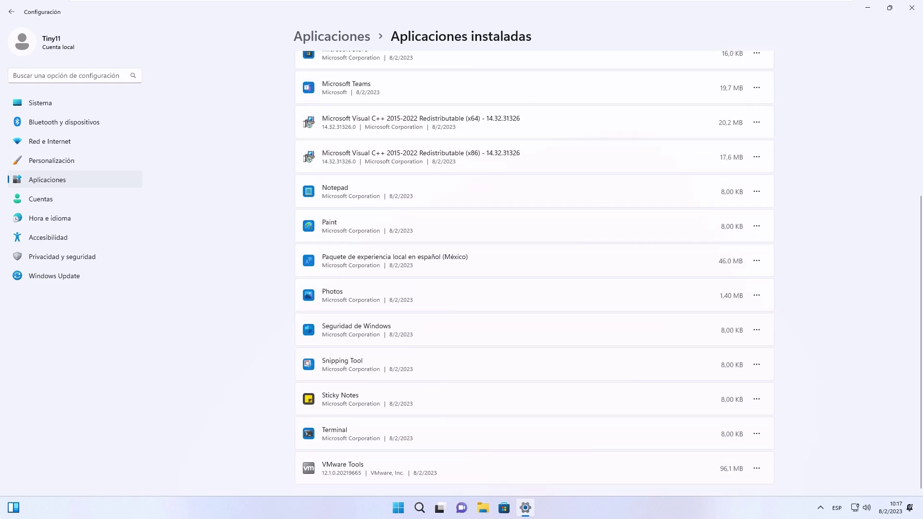
pyautogui.scroll(4, 534, 273)
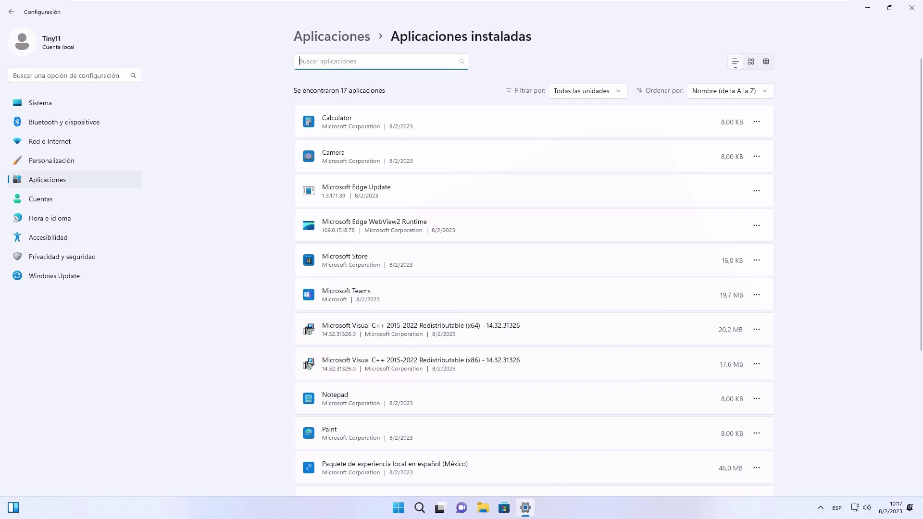
pyautogui.scroll(-4, 534, 273)
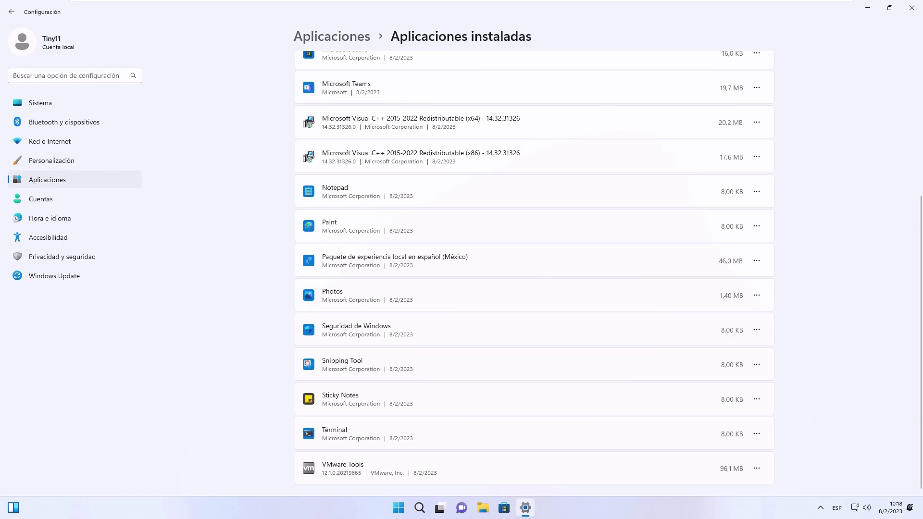
pyautogui.scroll(4, 534, 273)
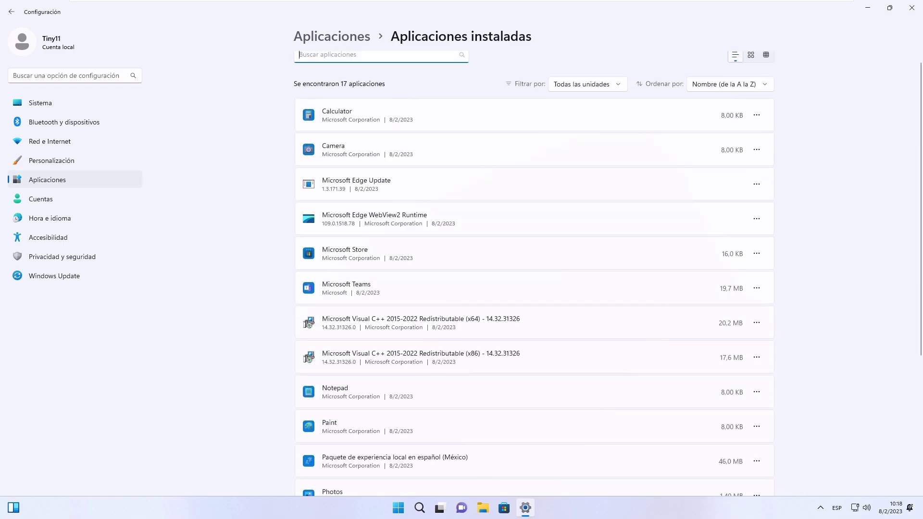
# Step: Switch the installed apps from the list to the compact multi-column grid view, then close Configuración
pyautogui.click(750, 56)
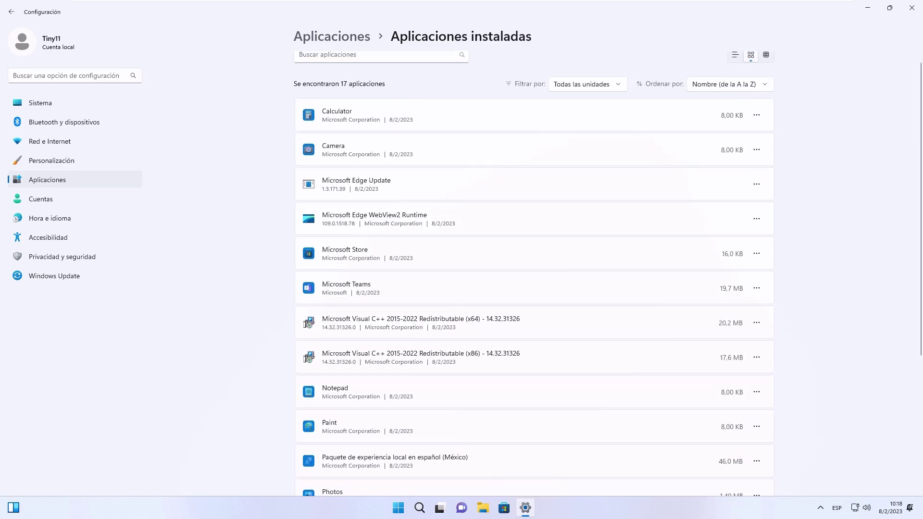
pyautogui.click(766, 61)
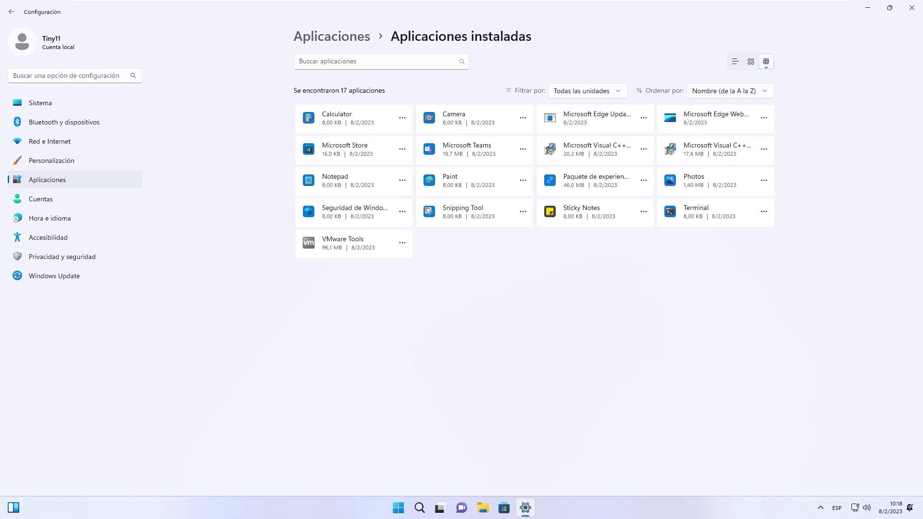
pyautogui.click(912, 8)
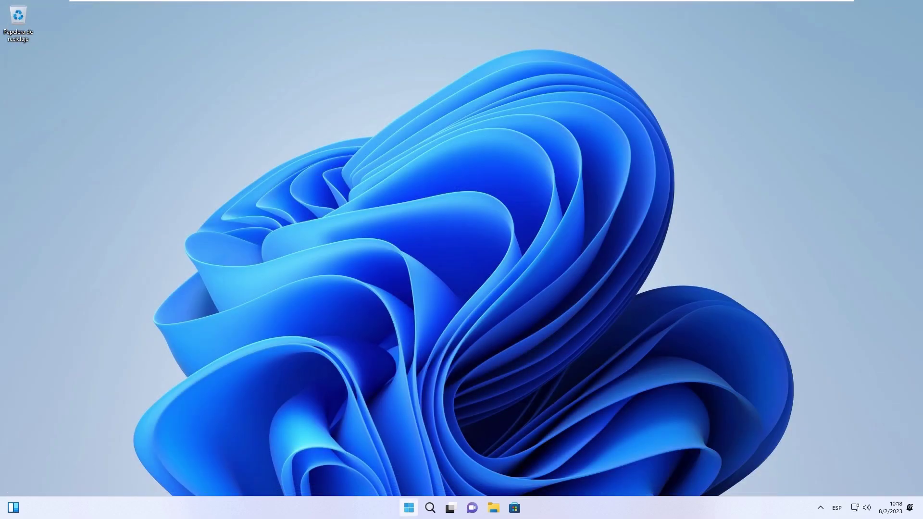
# Step: Browse the complete alphabetical list of applications in the Start menu
pyautogui.click(409, 507)
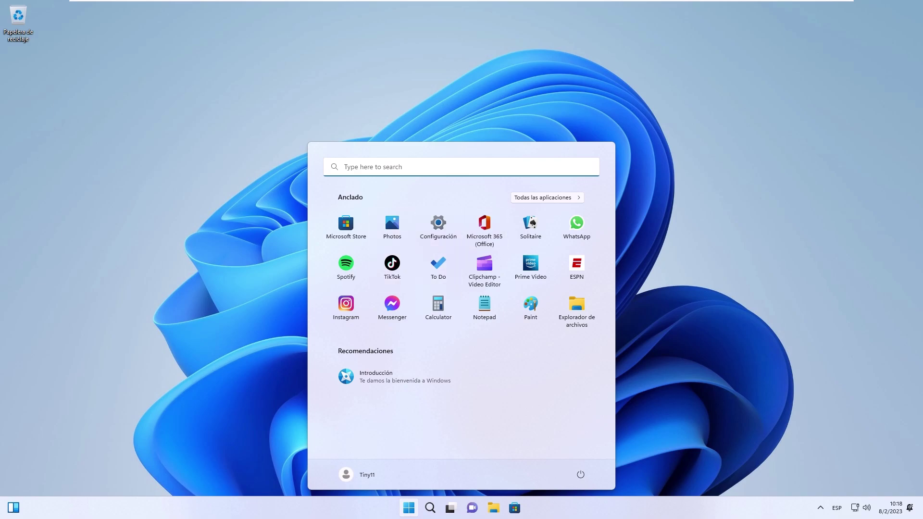
pyautogui.click(547, 197)
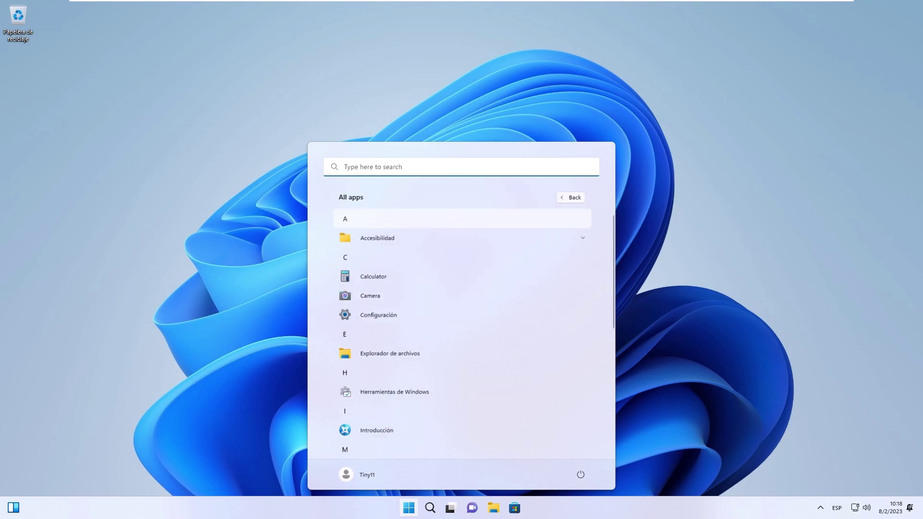
pyautogui.scroll(-5, 461, 337)
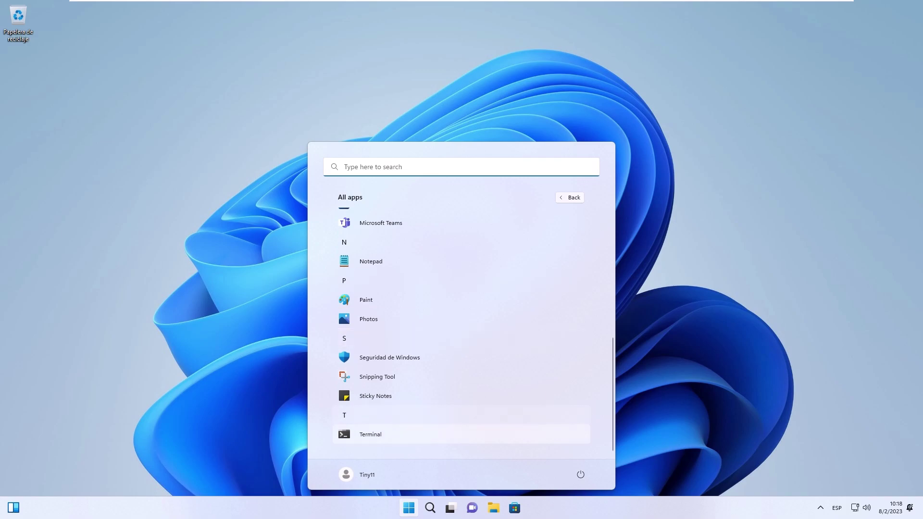
pyautogui.scroll(5, 461, 413)
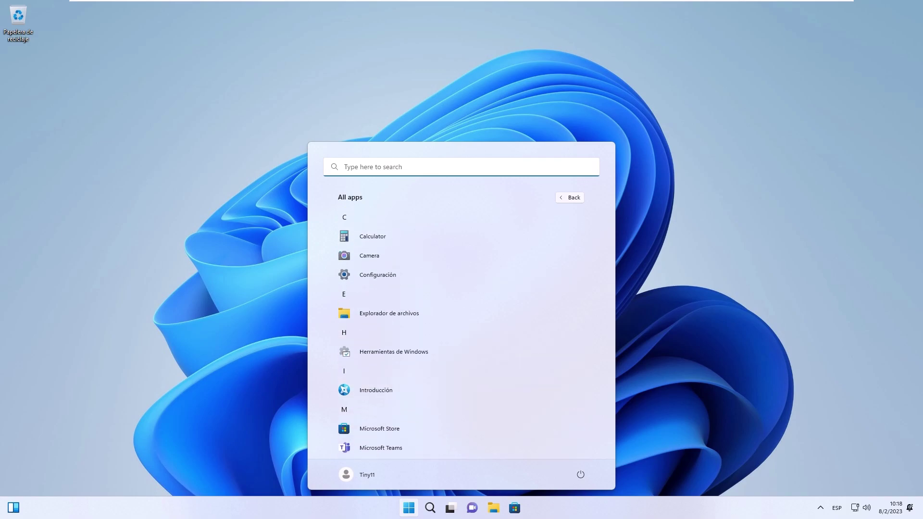
# Step: Search Windows for "edge" to check whether the browser is included, and clear the search
pyautogui.write('edge')
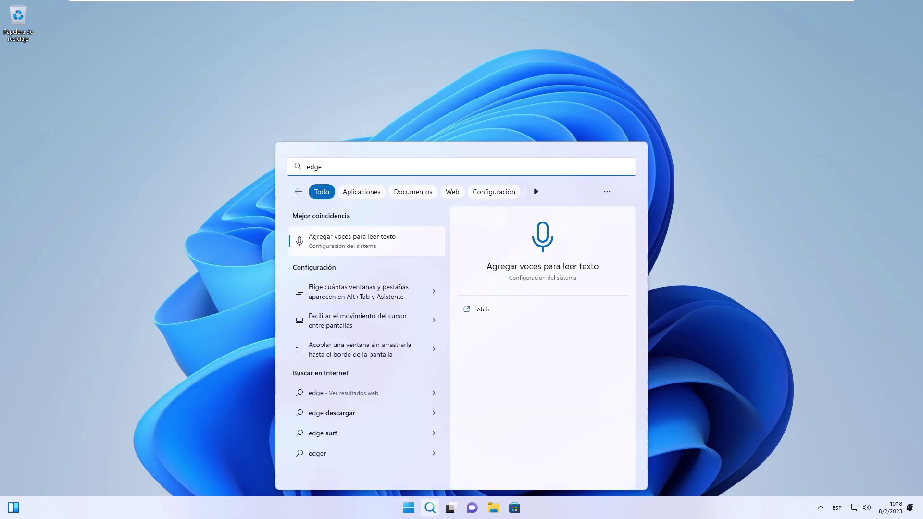
pyautogui.press('BackSpace')
pyautogui.press('BackSpace')
pyautogui.press('BackSpace')
pyautogui.press('BackSpace')
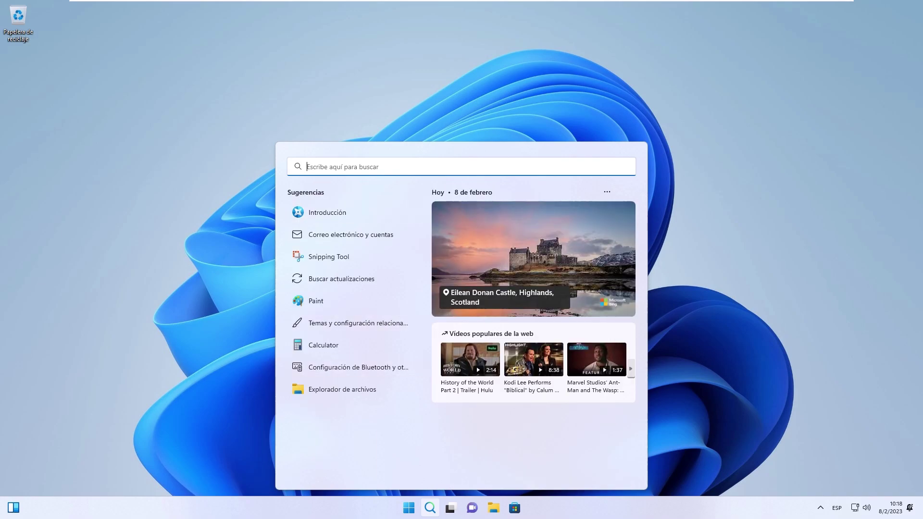
# Step: Open the Microsoft Store library and examine its pending updates and the list of installed applications
pyautogui.press('super')
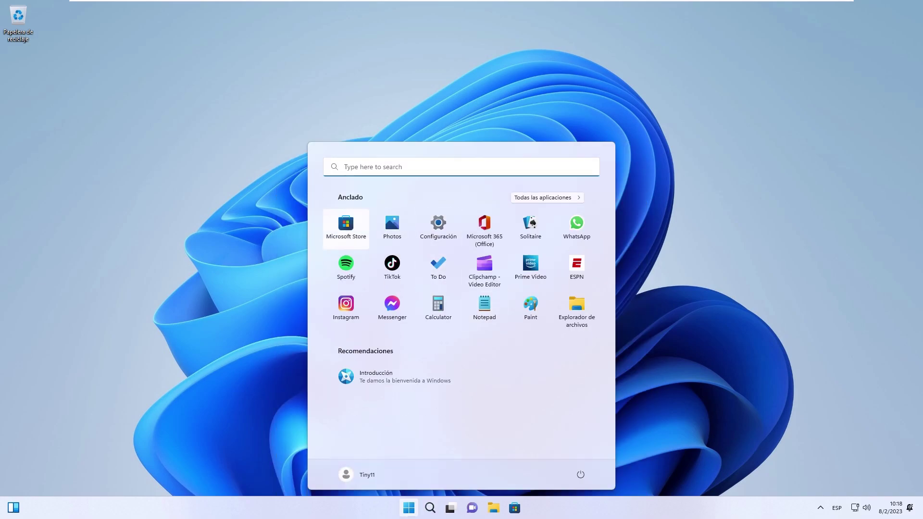
pyautogui.click(345, 226)
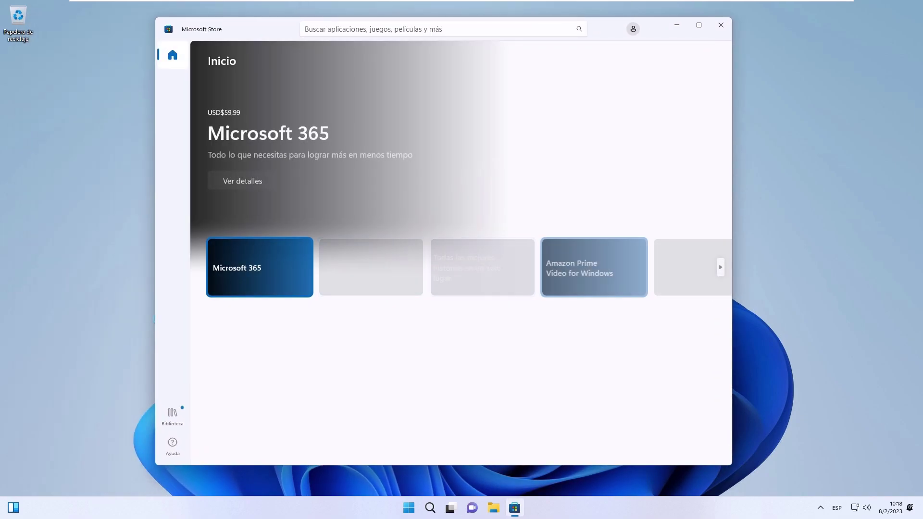
pyautogui.click(172, 414)
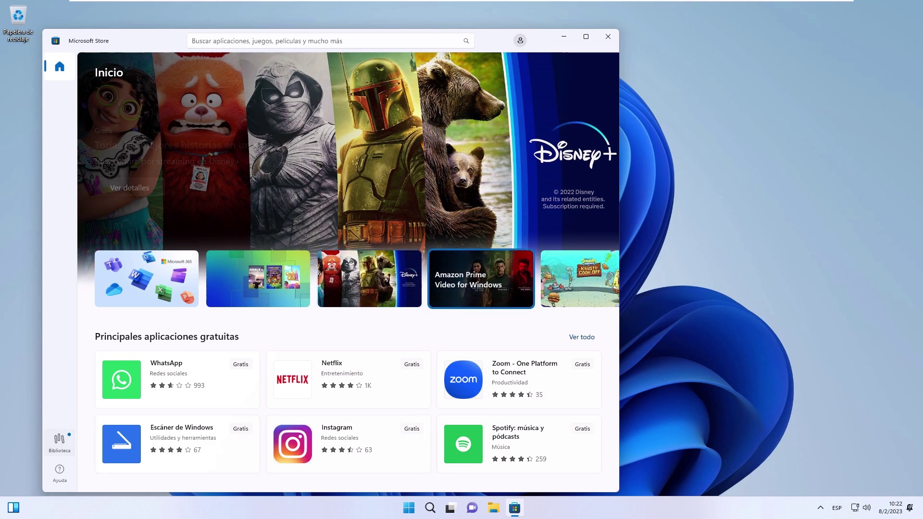
pyautogui.click(59, 443)
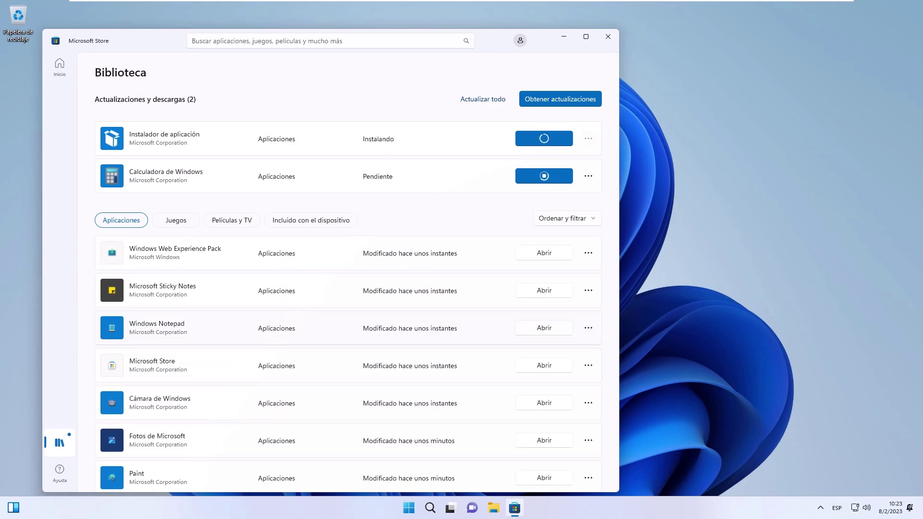
pyautogui.scroll(-5, 348, 328)
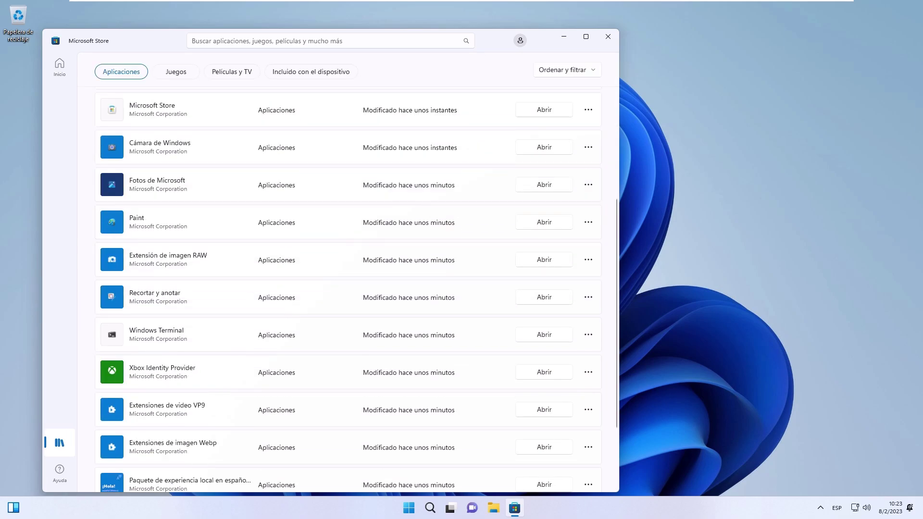
pyautogui.scroll(5, 348, 328)
# Step: Search Microsoft Store for "edge", open the Microsoft Edge Browser page in a maximized window and look through it
pyautogui.click(317, 41)
pyautogui.write('ed')
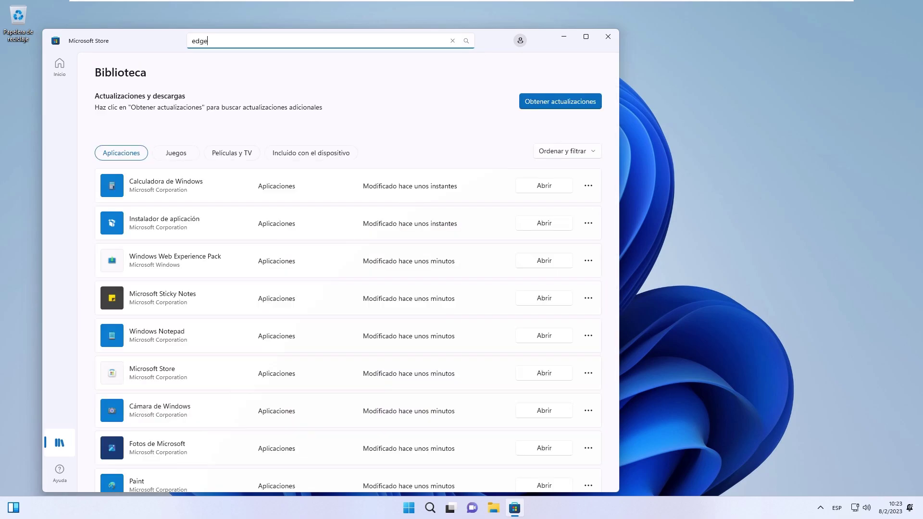
pyautogui.write('ge')
pyautogui.press('Return')
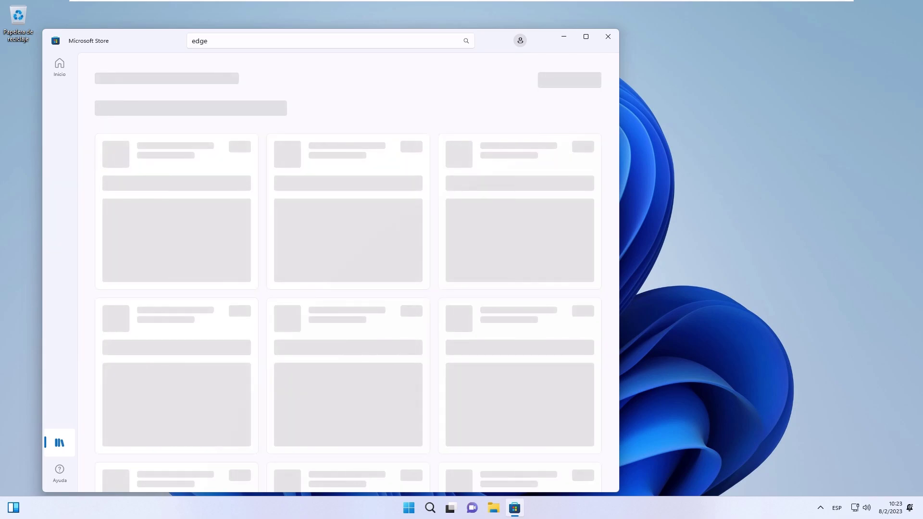
pyautogui.click(176, 212)
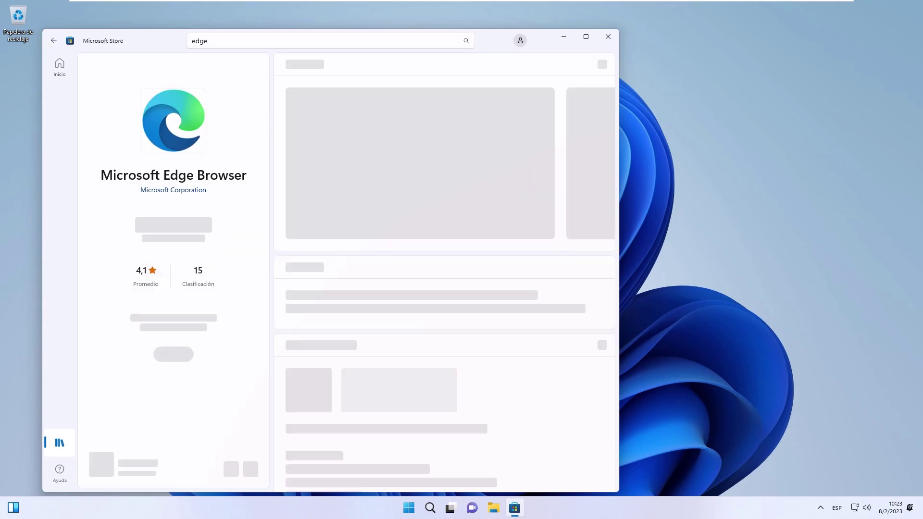
pyautogui.click(586, 37)
pyautogui.scroll(-6, 575, 269)
pyautogui.scroll(6, 575, 269)
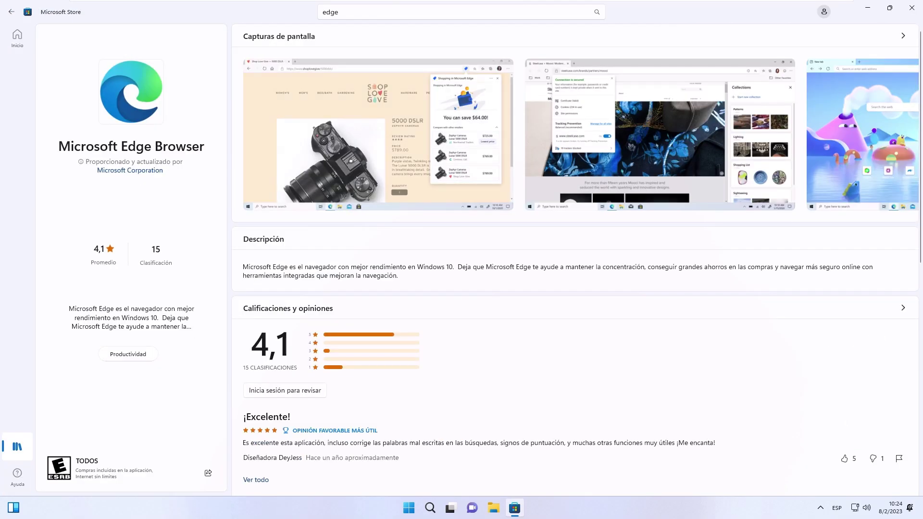
# Step: Leave the Microsoft Edge Browser page, then close and restart Microsoft Store
pyautogui.click(377, 134)
pyautogui.click(892, 45)
pyautogui.click(12, 12)
pyautogui.press('super')
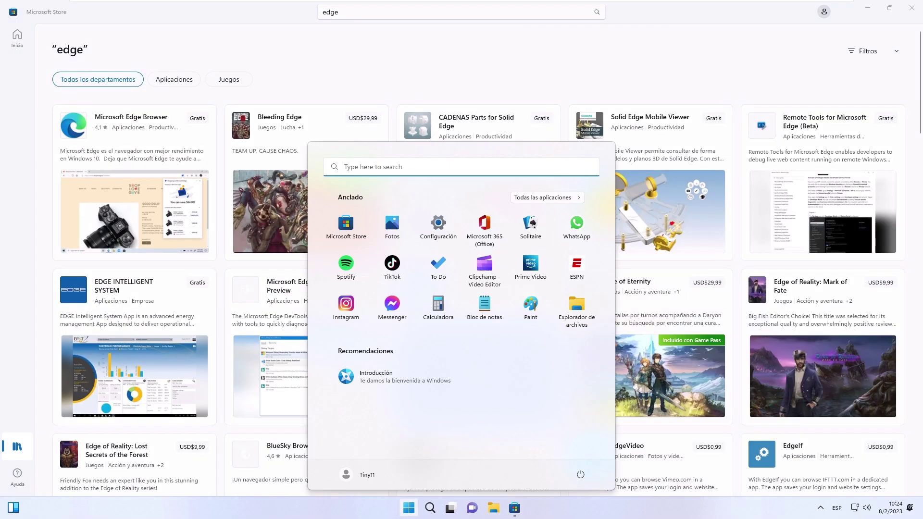
pyautogui.write('voz')
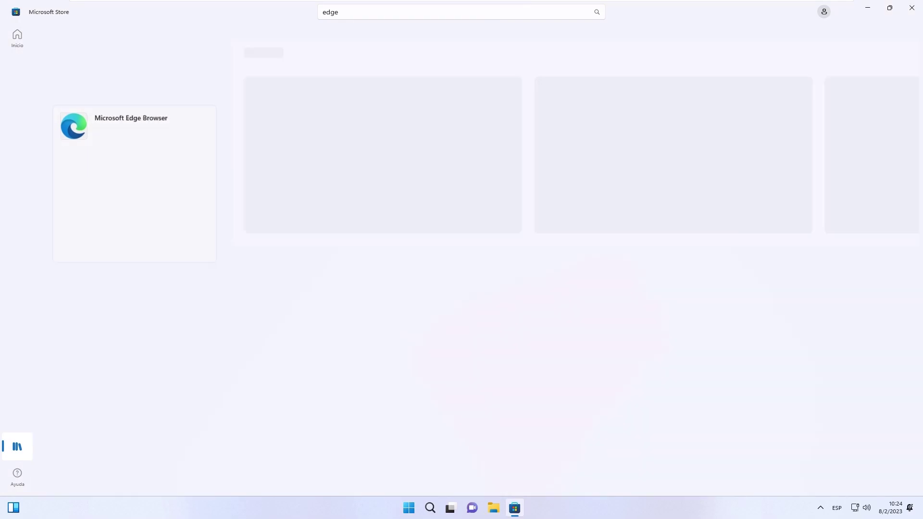
pyautogui.click(911, 7)
pyautogui.click(514, 508)
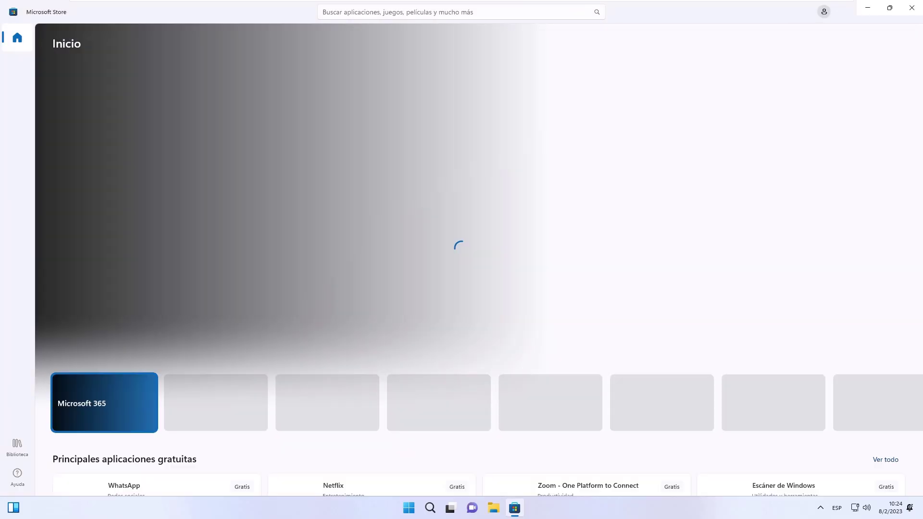
# Step: Find "edge" in the Store and install Microsoft Edge Browser, then pick the Escapada a la isla theme on its welcome page
pyautogui.click(455, 12)
pyautogui.write('edge')
pyautogui.press('Return')
pyautogui.click(135, 182)
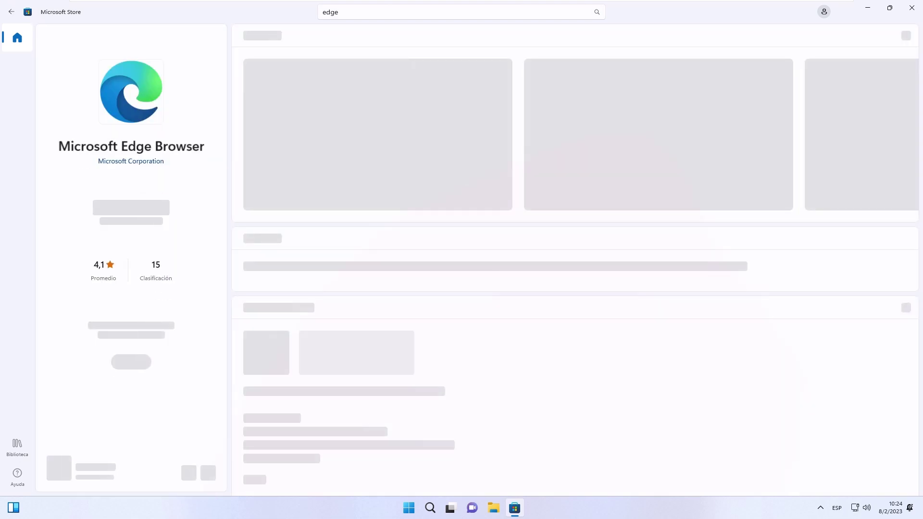
pyautogui.click(131, 216)
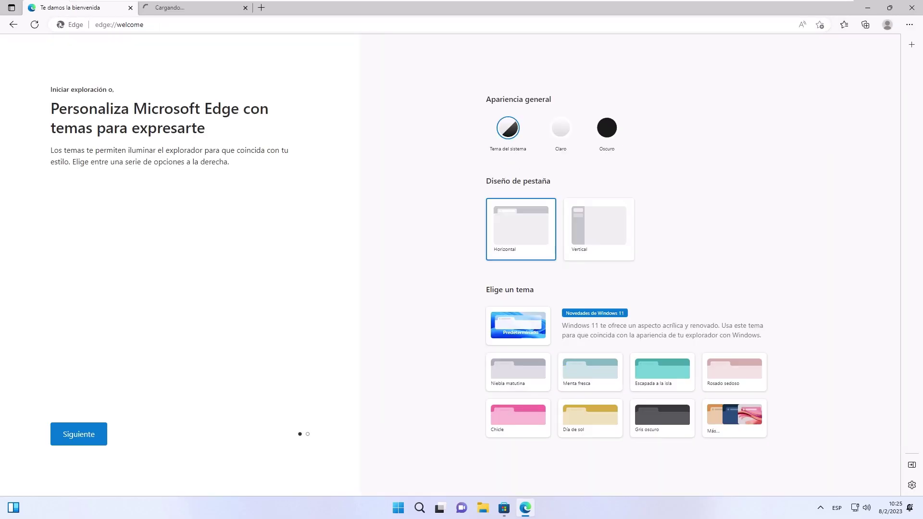
pyautogui.click(663, 372)
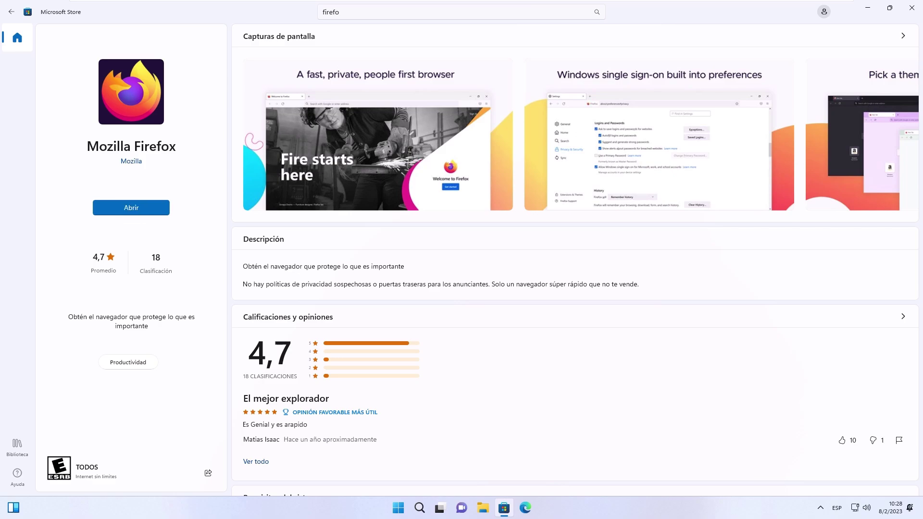
# Step: Launch Mozilla Firefox from its Store page and place Administrador de tareas beside the browser window
pyautogui.click(132, 208)
pyautogui.rightClick(387, 508)
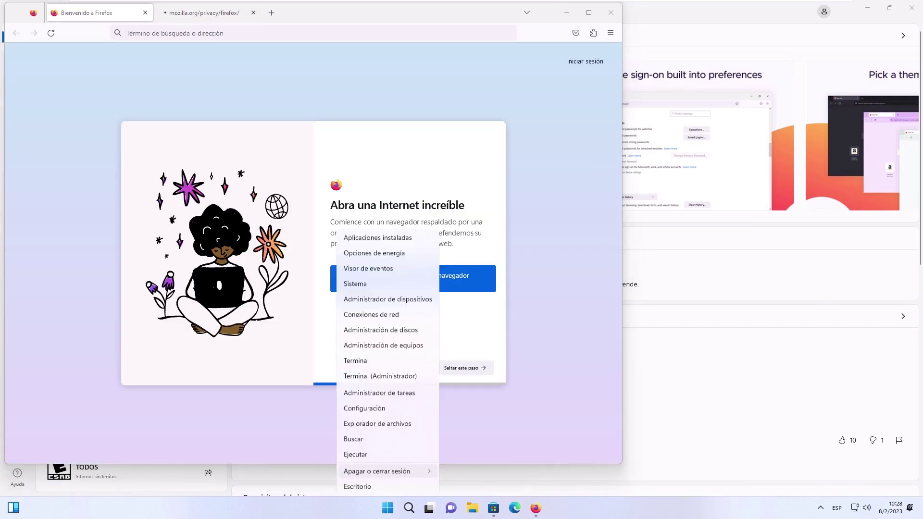
pyautogui.click(379, 393)
pyautogui.moveTo(272, 53); pyautogui.dragTo(740, 232)
pyautogui.click(548, 452)
pyautogui.click(549, 215)
# Step: Close Firefox's welcome tab, load youtube.com and search it for "tecno pc"
pyautogui.click(145, 13)
pyautogui.click(288, 33)
pyautogui.write('youtube.com')
pyautogui.press('Return')
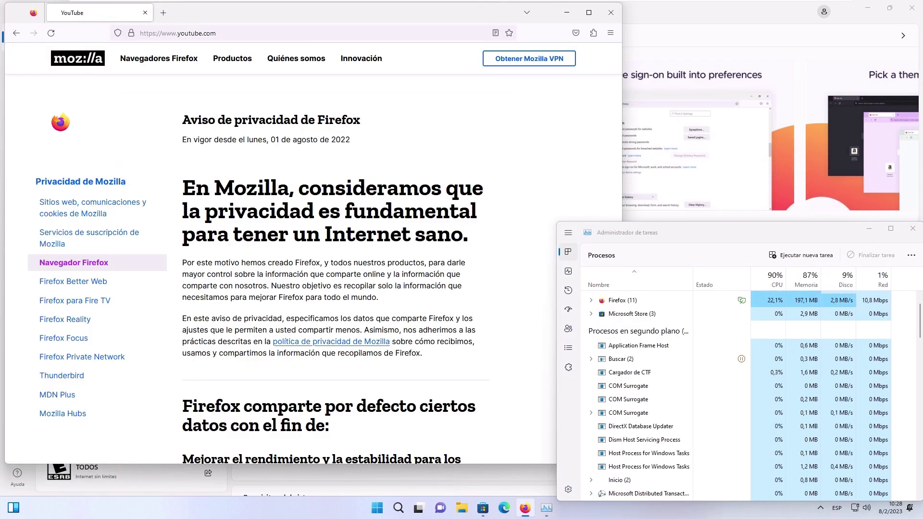
pyautogui.write('tecno pc')
pyautogui.press('Return')
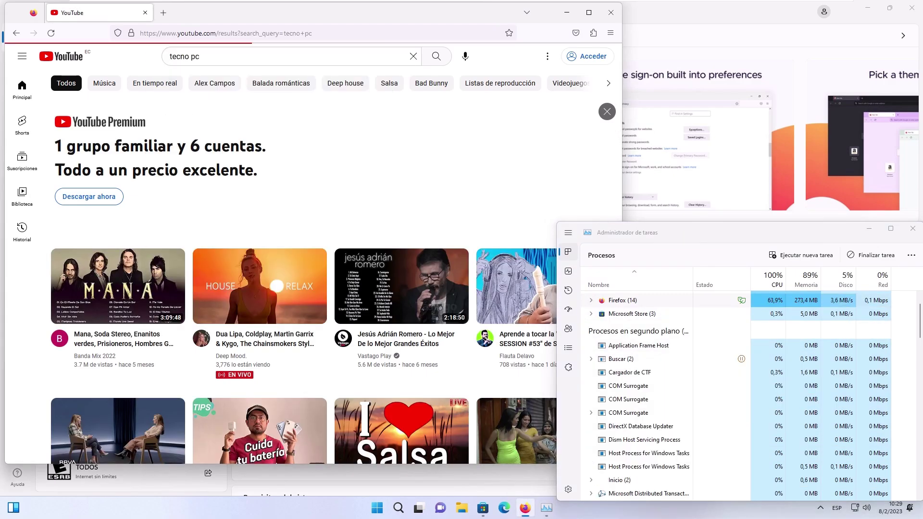
# Step: Open the Tecno PC Ecuador channel from the YouTube results and browse its whole main page
pyautogui.scroll(-5, 154, 260)
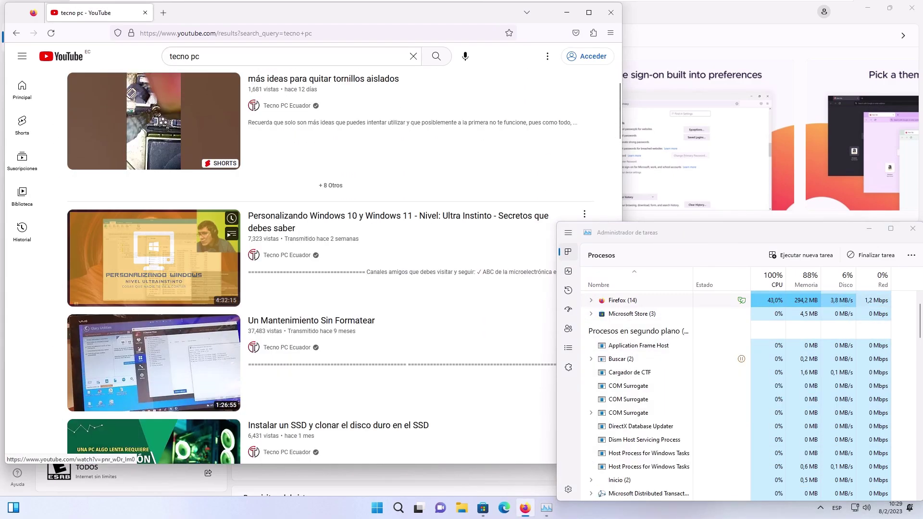
pyautogui.scroll(5, 154, 259)
pyautogui.click(154, 135)
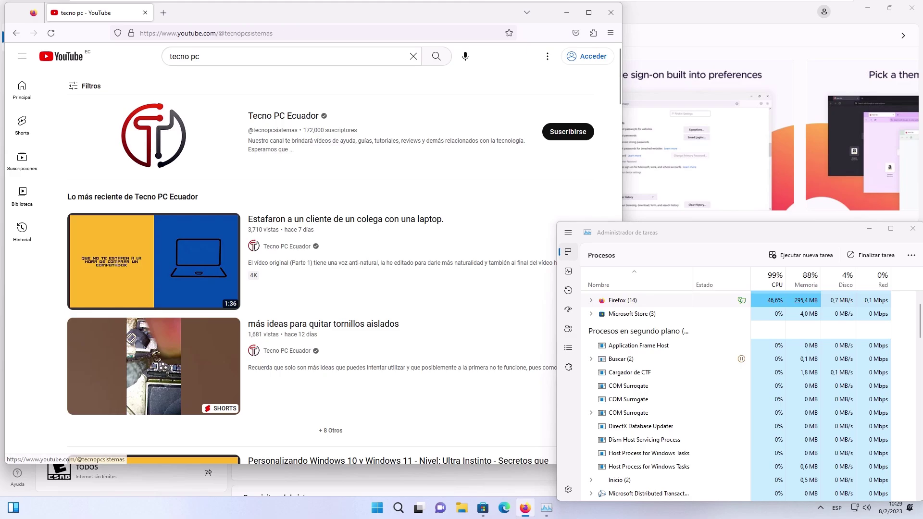
pyautogui.scroll(-5, 313, 264)
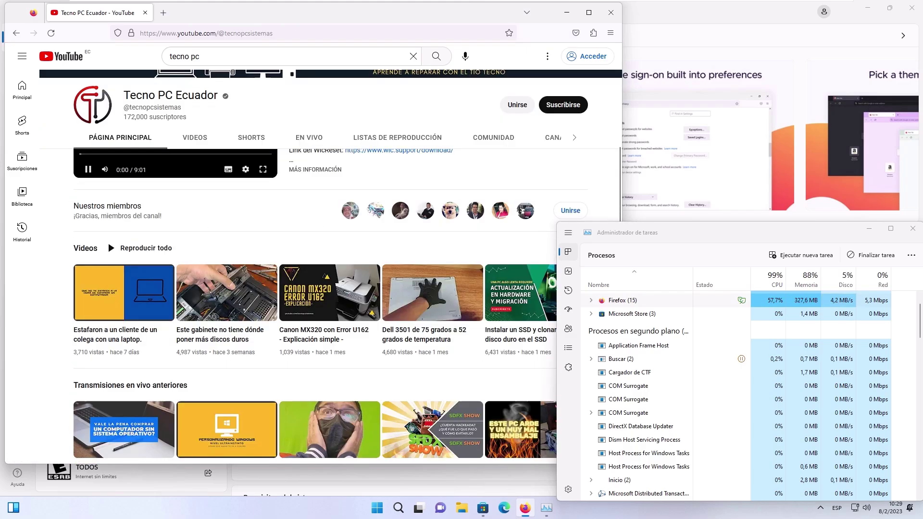
pyautogui.scroll(-10, 313, 264)
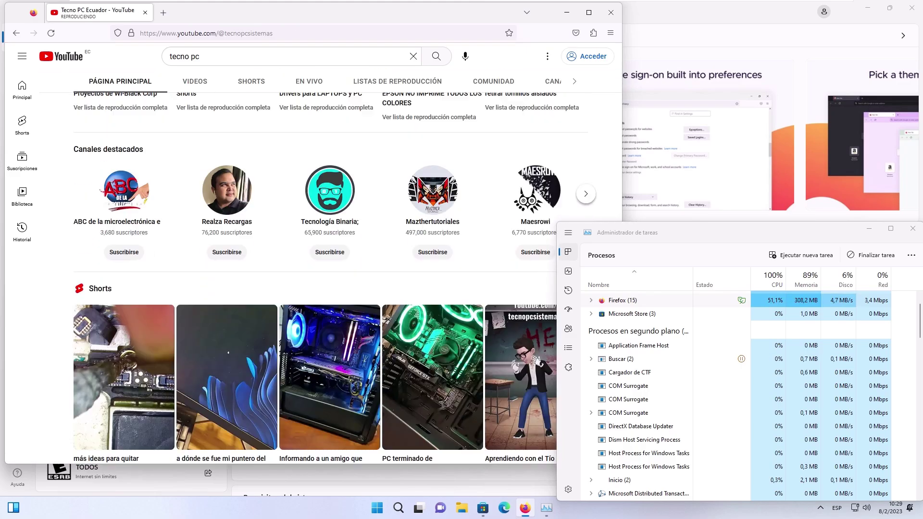
pyautogui.scroll(-5, 312, 264)
pyautogui.scroll(20, 312, 264)
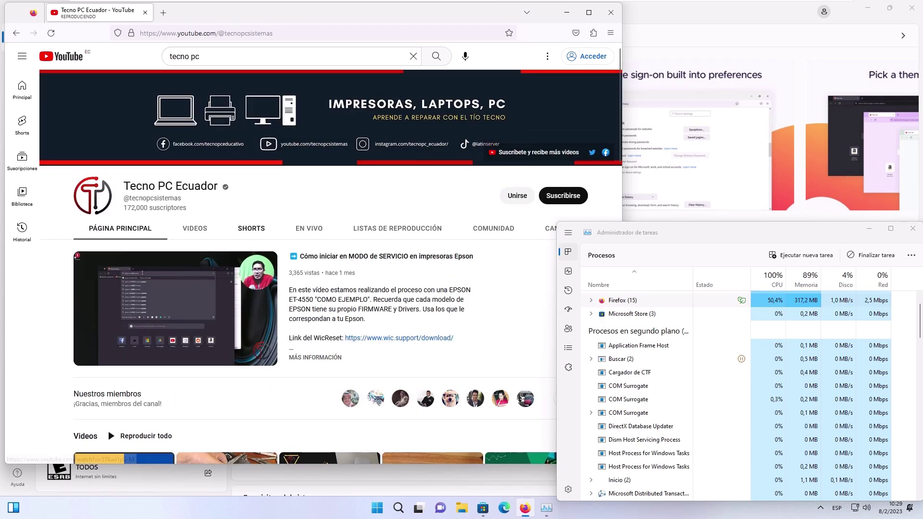
# Step: Browse the channel's live streams and its list of uploaded videos while Administrador de tareas shows resource use
pyautogui.click(308, 228)
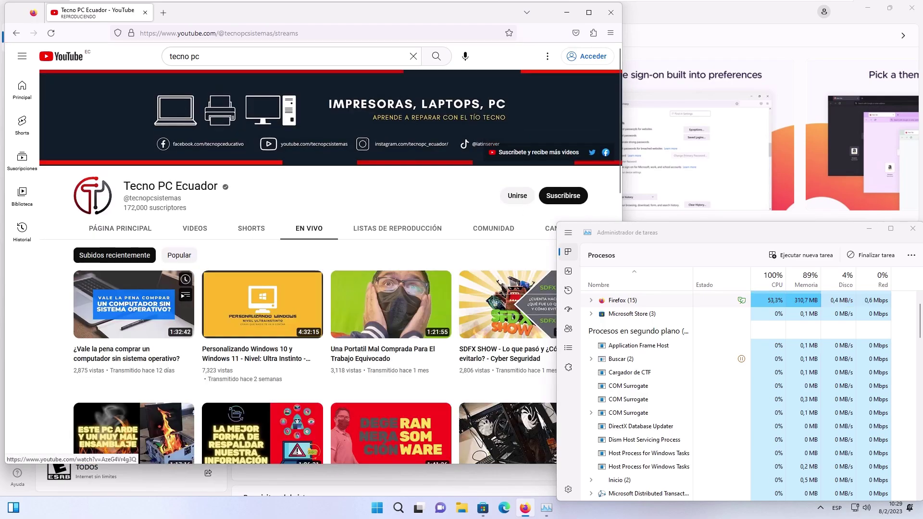
pyautogui.scroll(-2, 137, 303)
pyautogui.scroll(2, 137, 303)
pyautogui.click(195, 228)
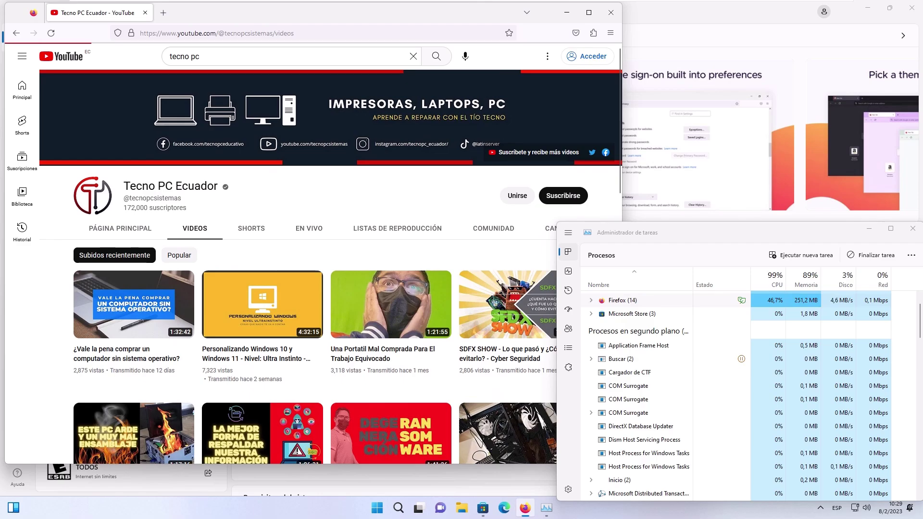
pyautogui.scroll(-10, 385, 212)
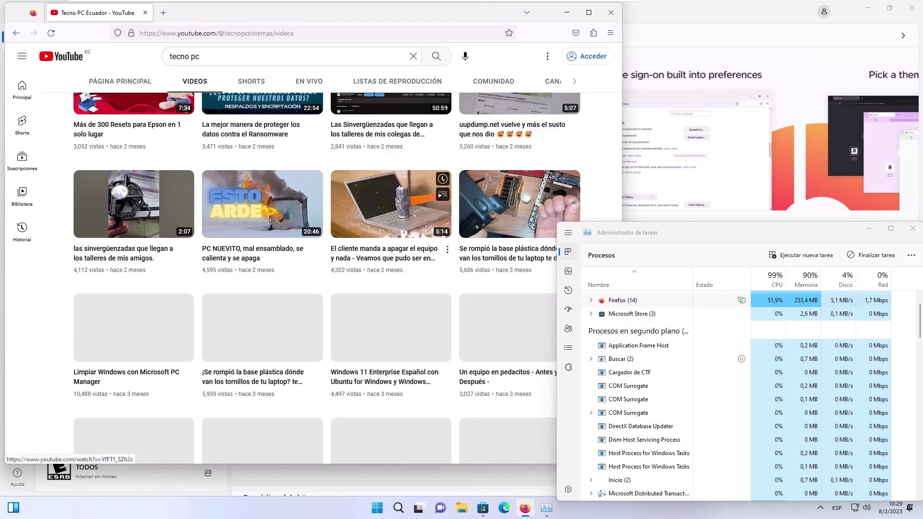
pyautogui.scroll(-2, 384, 211)
pyautogui.scroll(15, 312, 264)
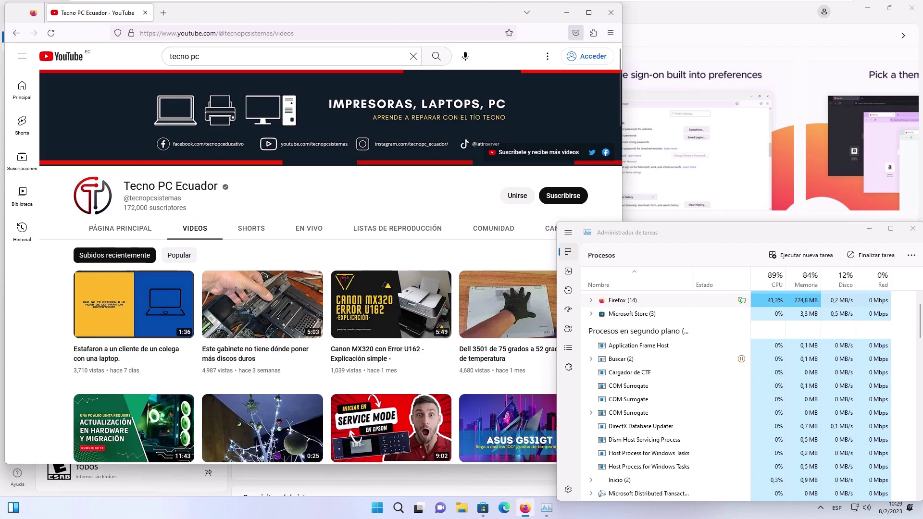
# Step: Close Firefox, search Microsoft Store for "brave" and install Brave Browser
pyautogui.click(611, 13)
pyautogui.doubleClick(332, 12)
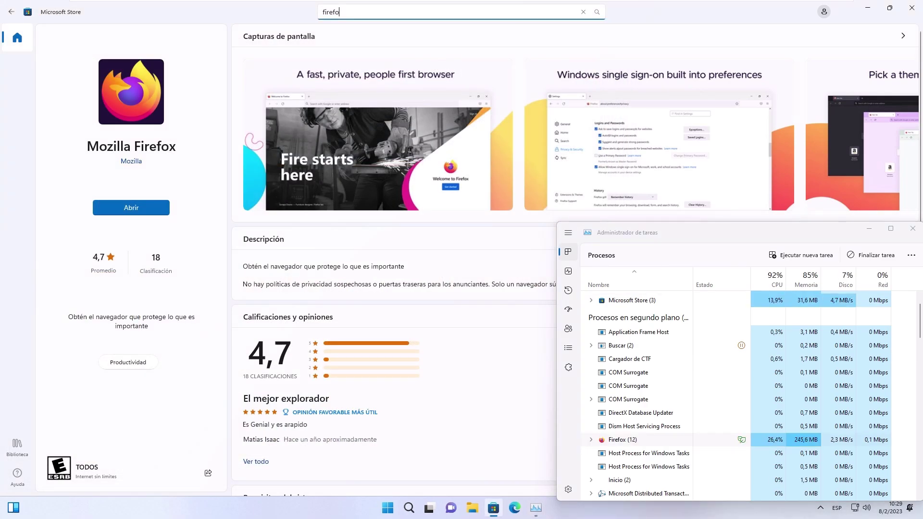
pyautogui.write('brave')
pyautogui.press('Return')
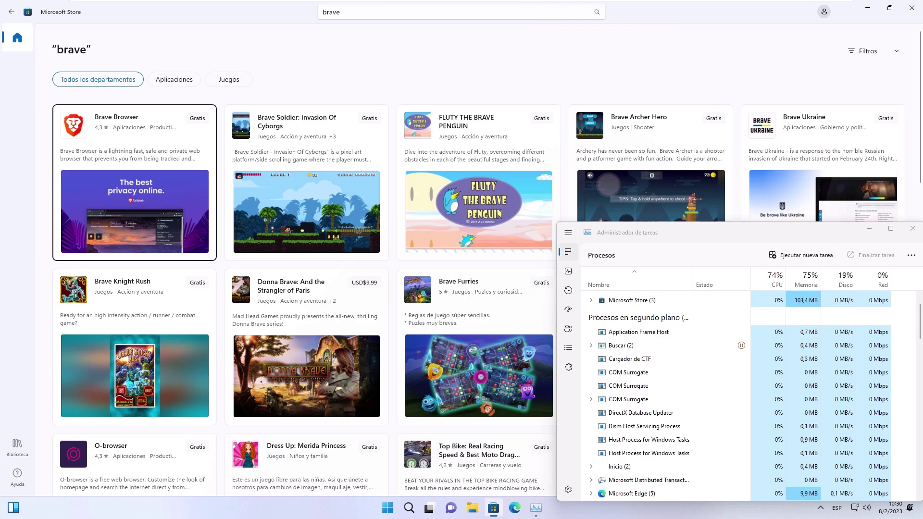
pyautogui.press('Return')
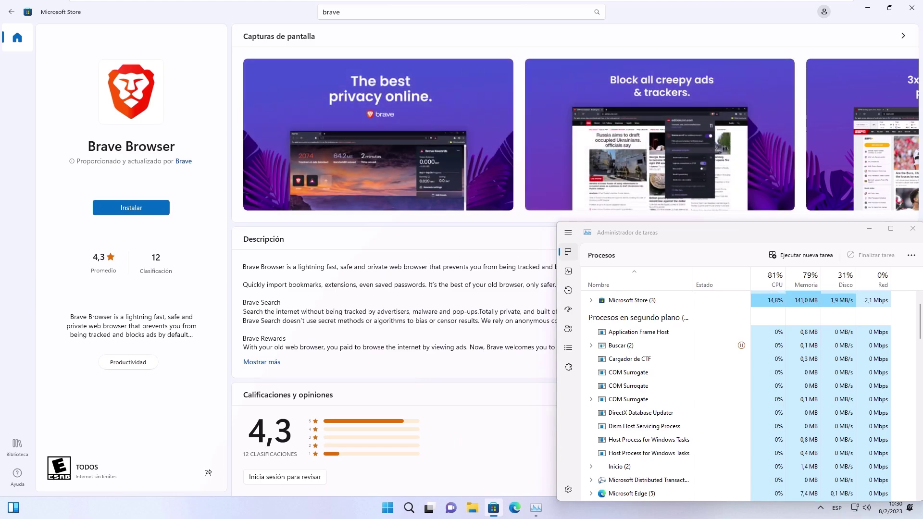
pyautogui.click(131, 208)
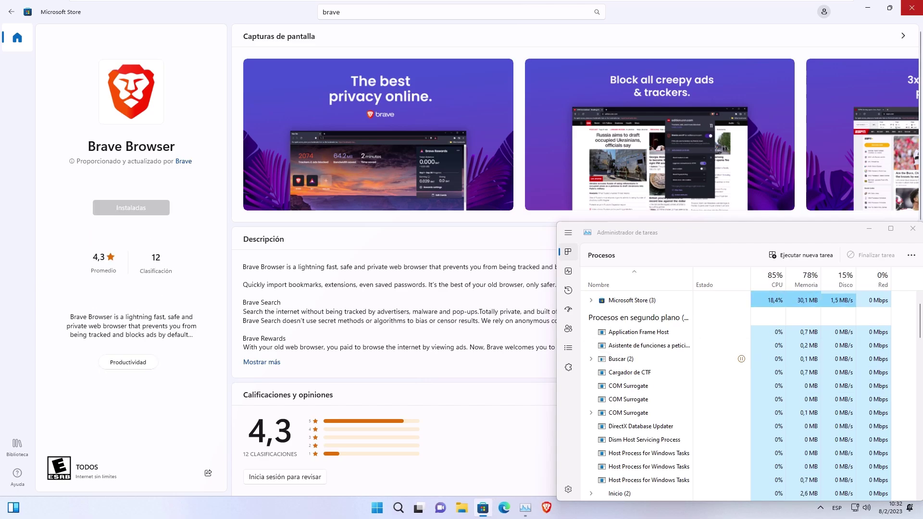
# Step: Close the Store and launch Brave from the desktop, then display the startup applications in Administrador de tareas
pyautogui.click(911, 7)
pyautogui.doubleClick(18, 114)
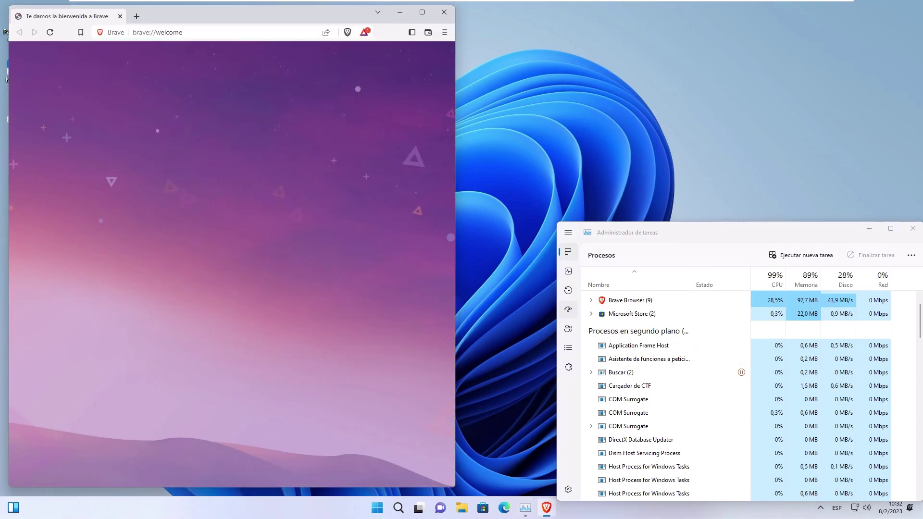
pyautogui.click(568, 309)
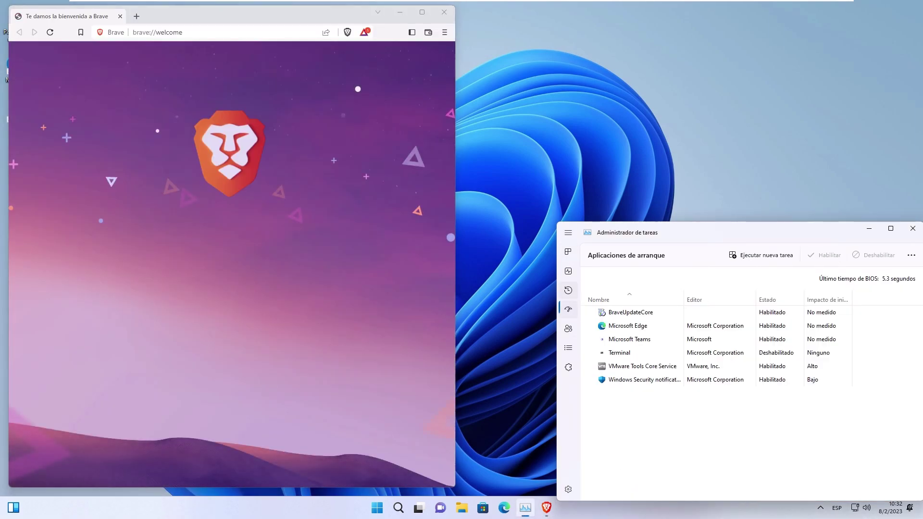
# Step: In Administrador de tareas, browse the app history and details, switch the CPU graph to logical processors and display Memoria performance
pyautogui.click(568, 290)
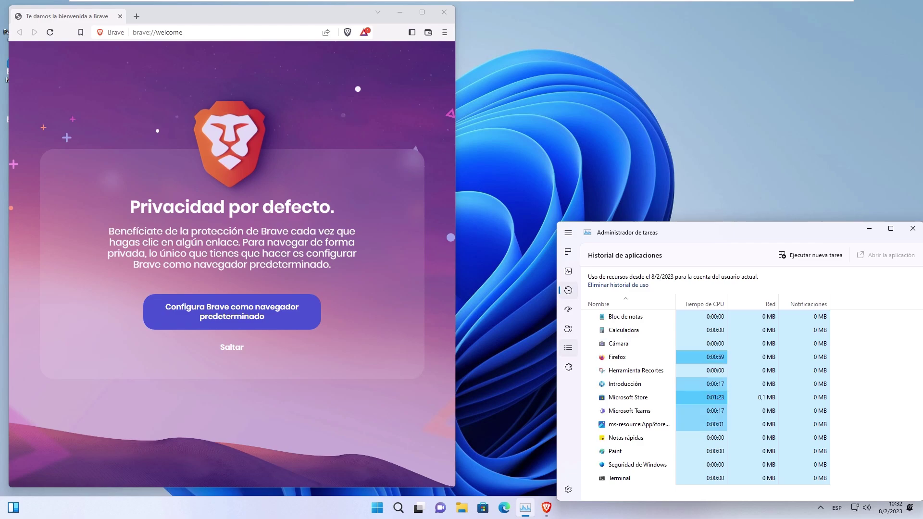
pyautogui.click(568, 347)
pyautogui.click(568, 290)
pyautogui.click(568, 270)
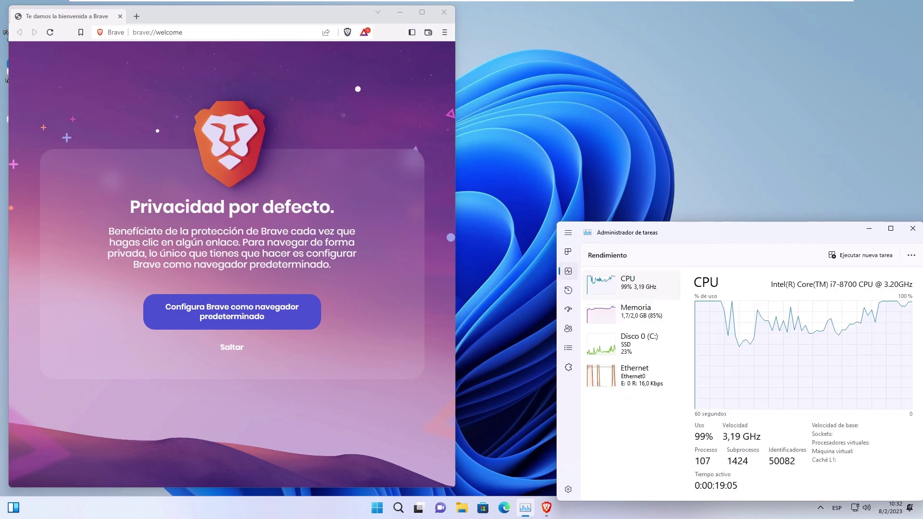
pyautogui.rightClick(761, 356)
pyautogui.moveTo(800, 366)
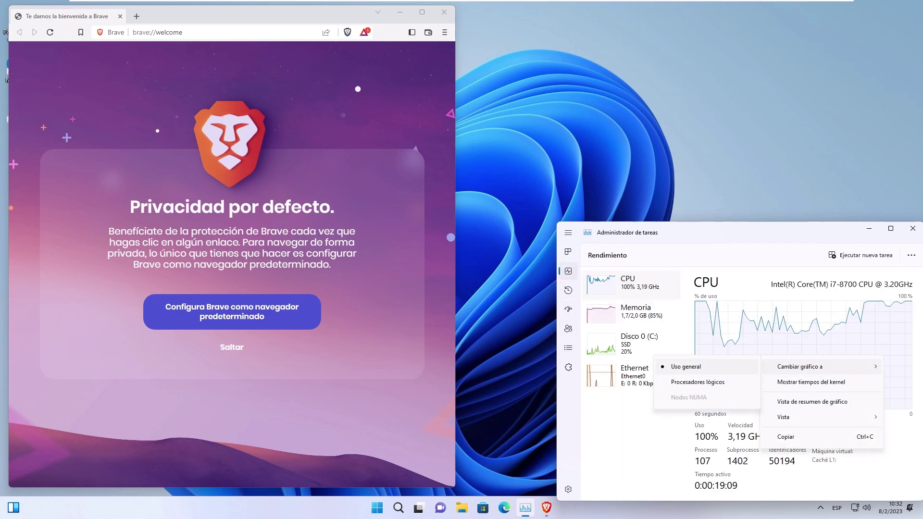
pyautogui.click(692, 383)
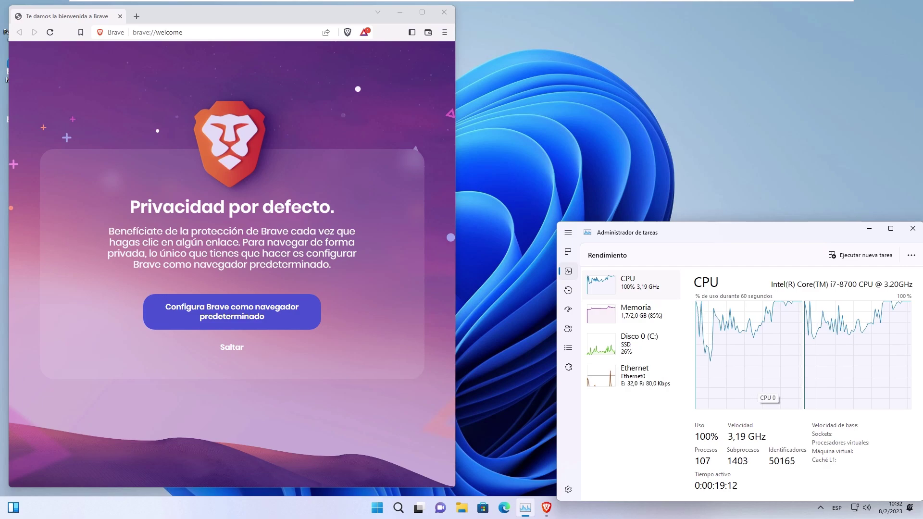
pyautogui.click(635, 313)
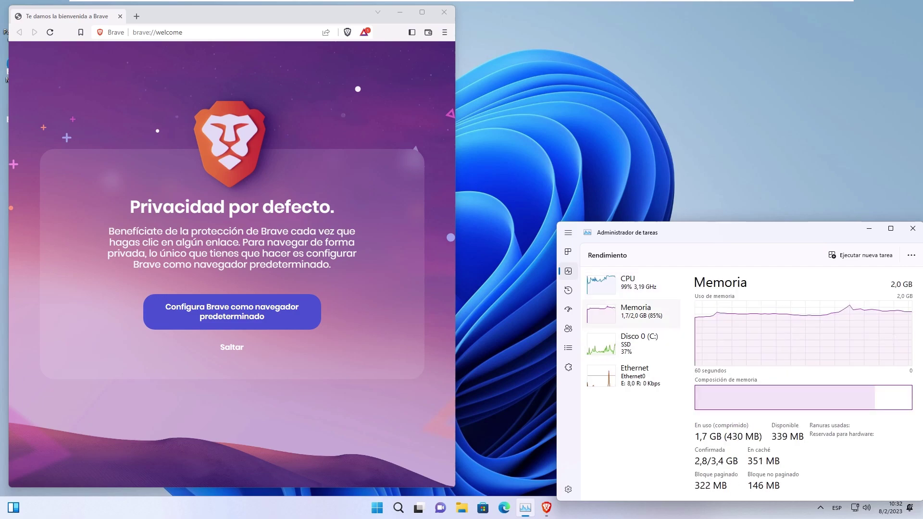
# Step: Load youtube.com in Brave
pyautogui.click(211, 32)
pyautogui.write('youtube.com')
pyautogui.press('Return')
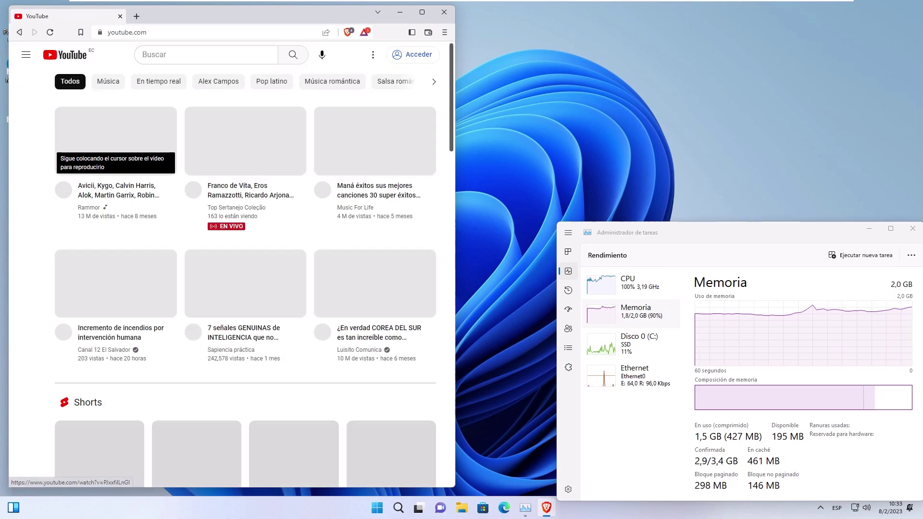
# Step: Search YouTube for "tecno pc" and open the Tecno PC Ecuador channel, browsing its main page
pyautogui.click(206, 54)
pyautogui.write('tecno pc')
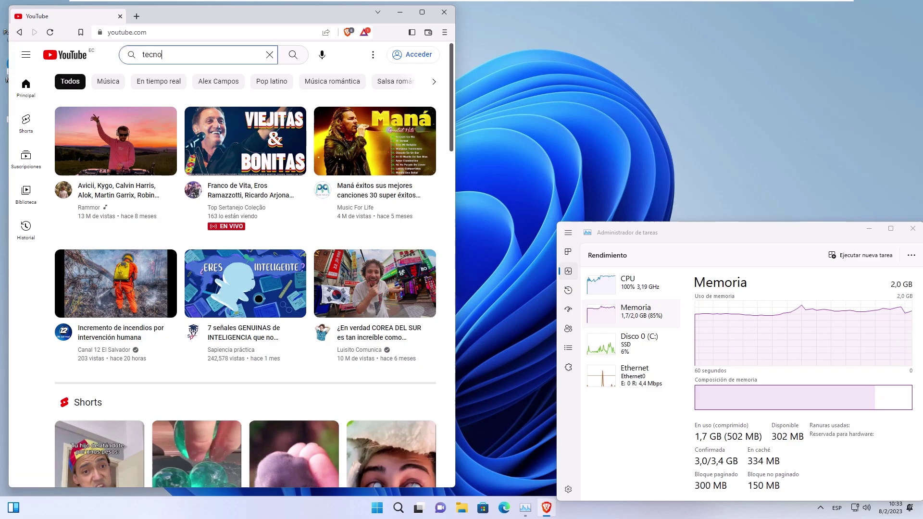
pyautogui.press('Return')
pyautogui.click(271, 115)
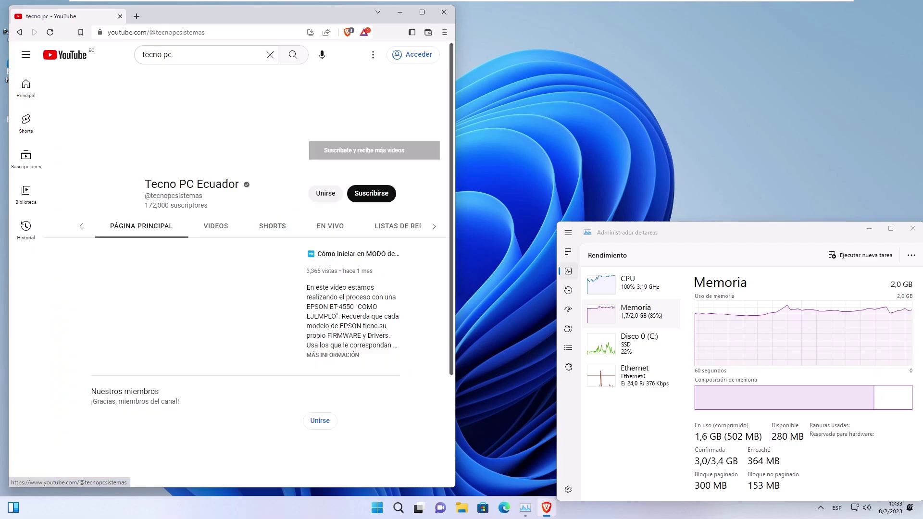
pyautogui.scroll(-5, 231, 289)
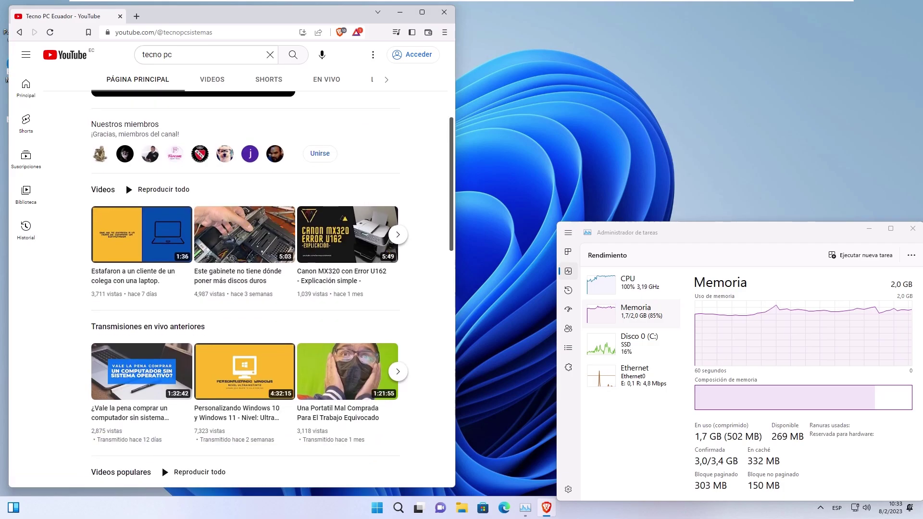
pyautogui.scroll(4, 231, 288)
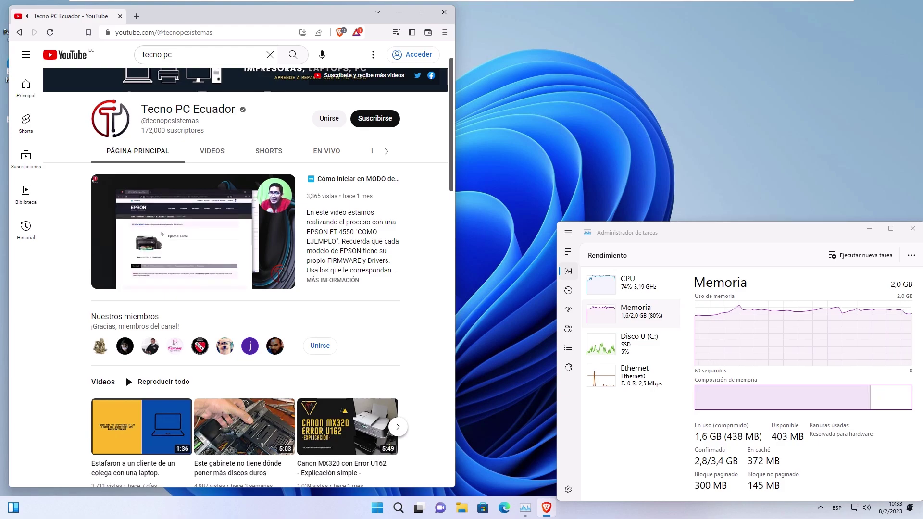
# Step: Connect to \\server in Explorador de archivos and open the folder "Office 2021 solo para licencias originales" in the technician's Programas share
pyautogui.click(462, 508)
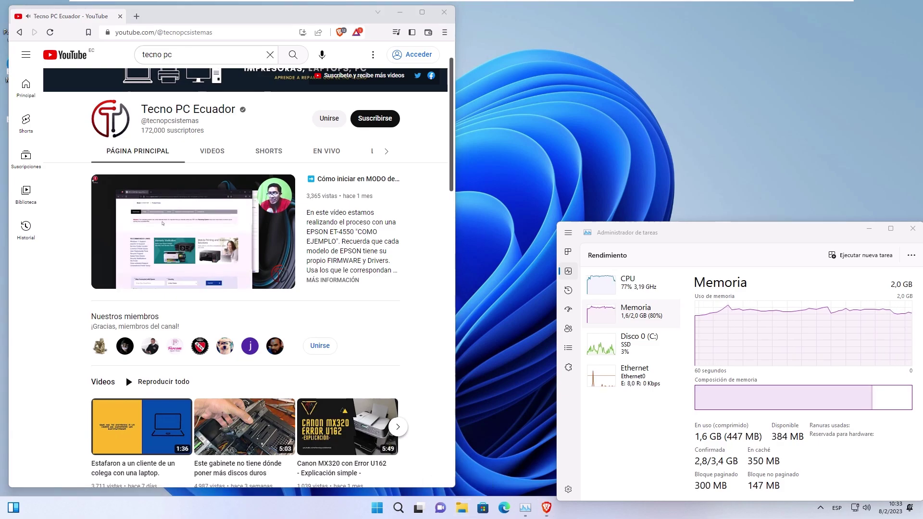
pyautogui.click(384, 153)
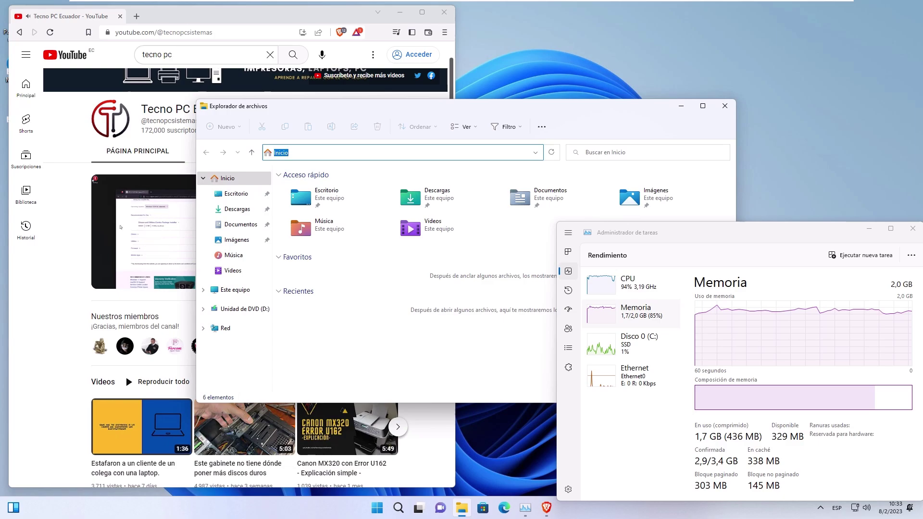
pyautogui.write('\\server')
pyautogui.press('Return')
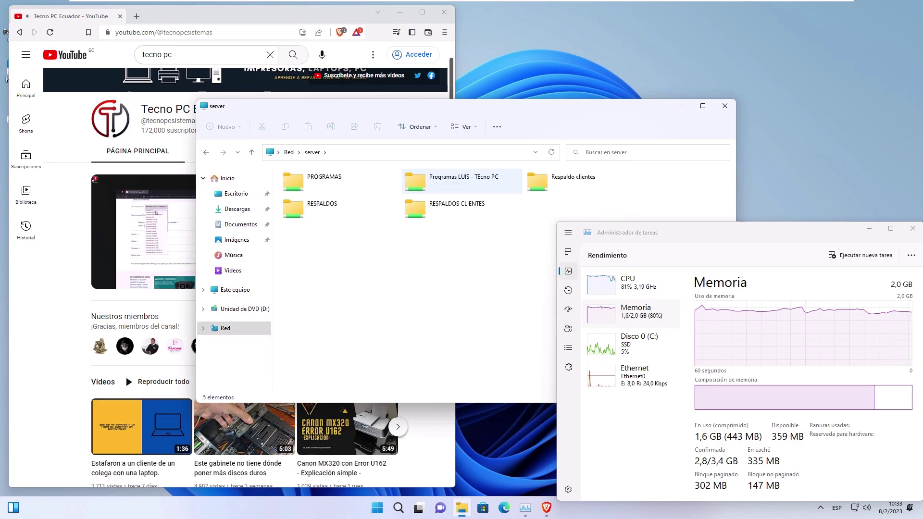
pyautogui.doubleClick(461, 182)
pyautogui.press('o')
pyautogui.doubleClick(342, 215)
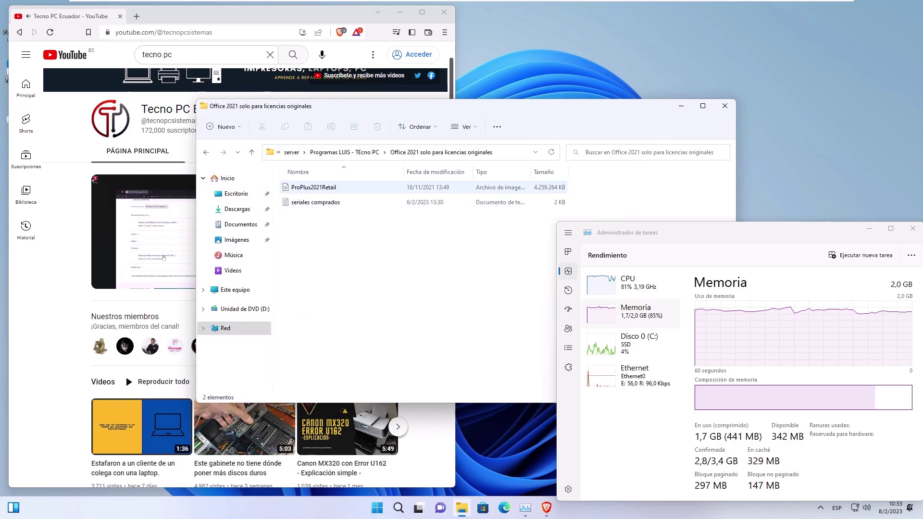
# Step: Mount the ProPlus2021Retail image and run its Setup, allowing Microsoft Office to make changes, and close the file window
pyautogui.doubleClick(332, 188)
pyautogui.press('s')
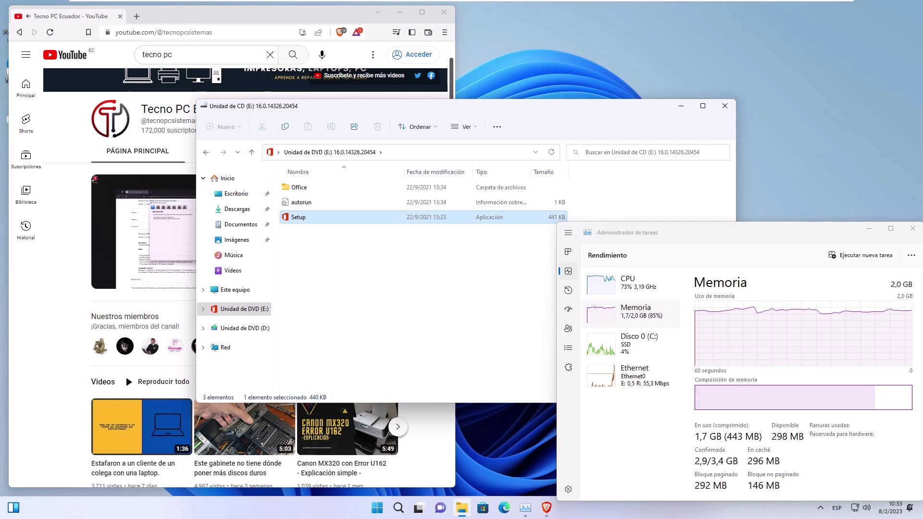
pyautogui.press('Return')
pyautogui.press('Tab')
pyautogui.press('Tab')
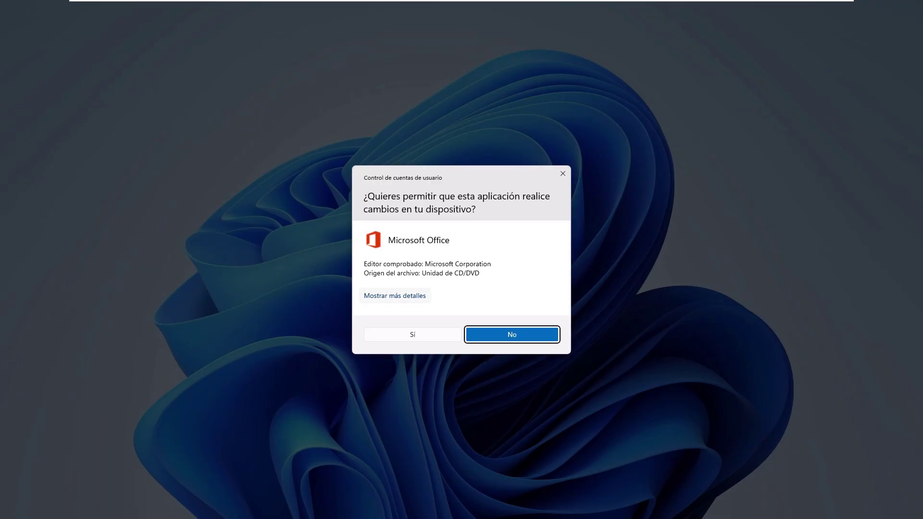
pyautogui.press('Return')
pyautogui.hotkey('alt', 'F4')
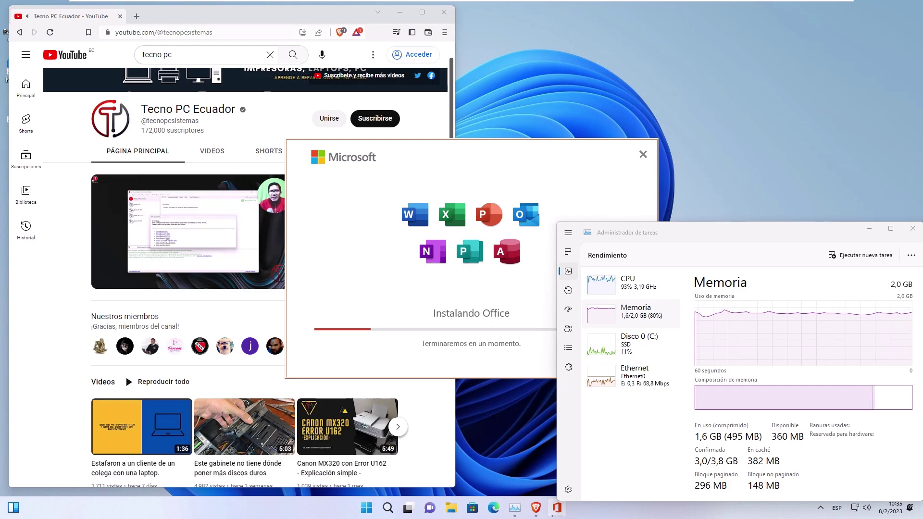
# Step: Close Brave and move the Office installer window clear of Administrador de tareas
pyautogui.click(444, 13)
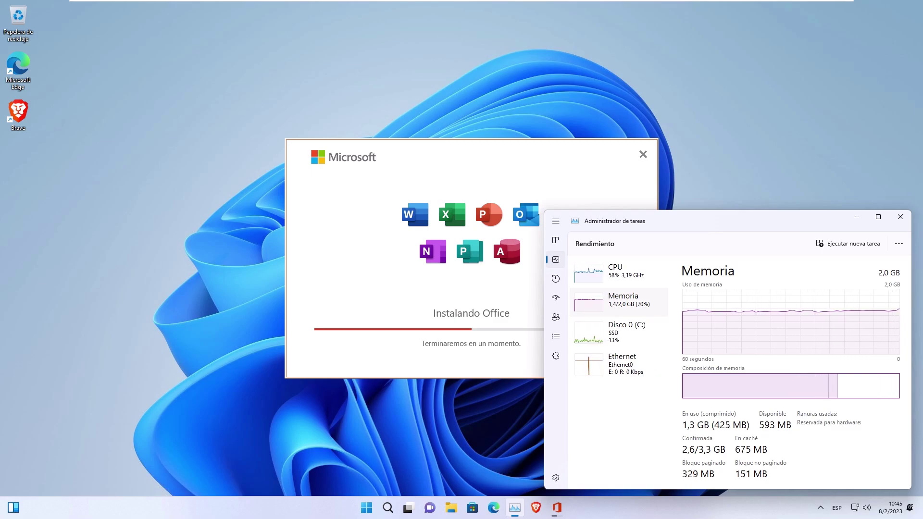
pyautogui.moveTo(403, 150); pyautogui.dragTo(260, 58)
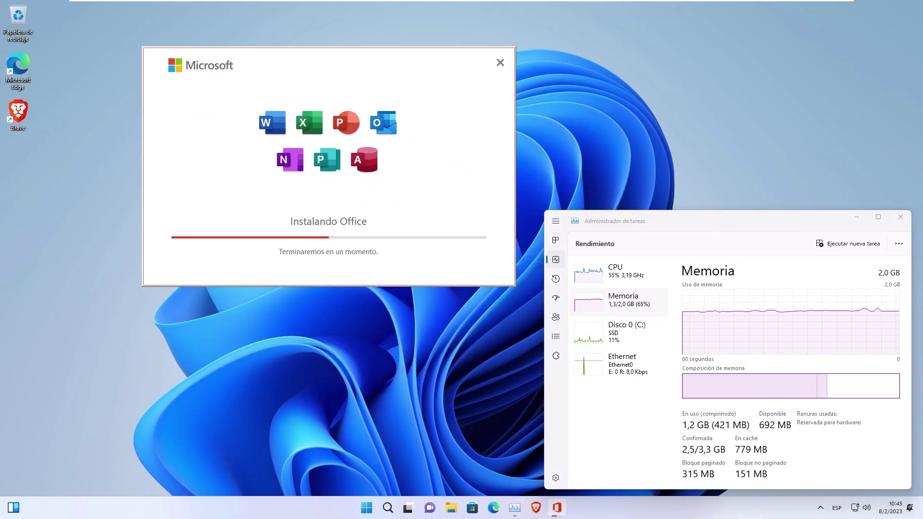
# Step: Check the shared folders on \\server and the contents of the Office disc in drive E:, then close Explorador de archivos
pyautogui.press('super+e')
pyautogui.hotkey('ctrl', 'l')
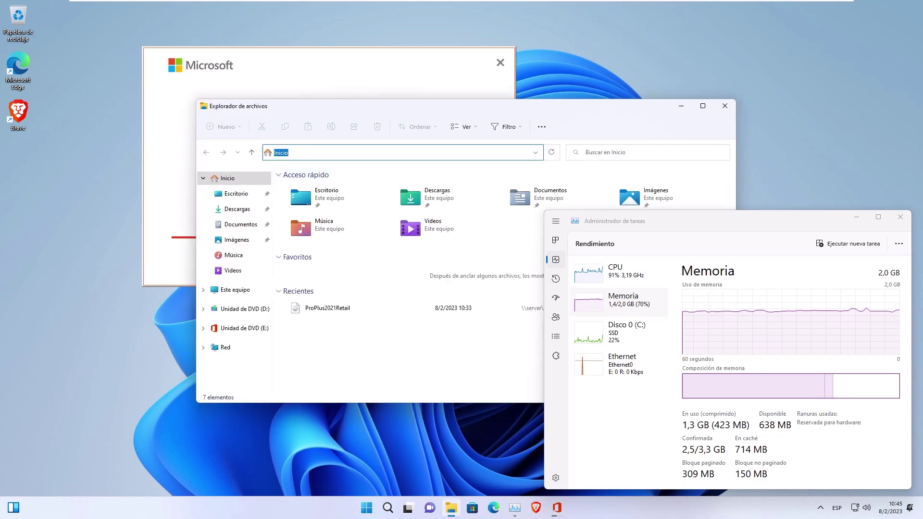
pyautogui.write('\\\\server')
pyautogui.press('Return')
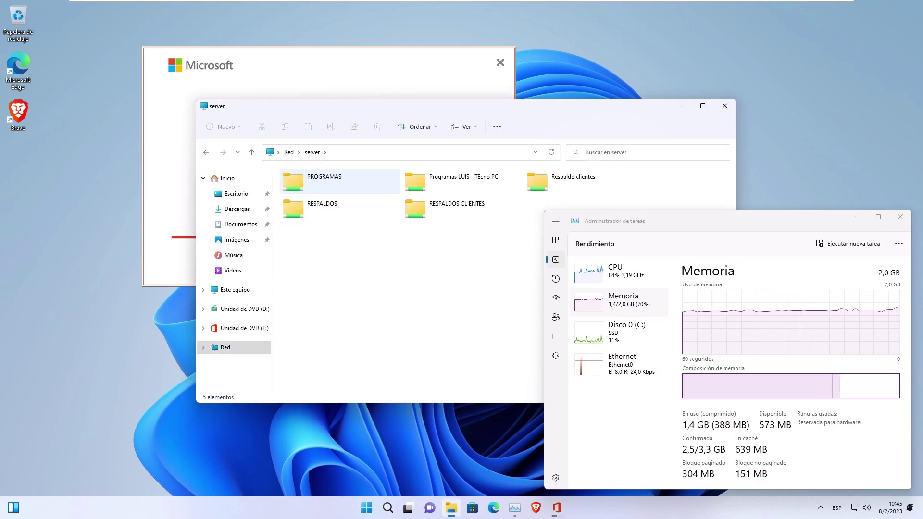
pyautogui.click(433, 183)
pyautogui.click(240, 328)
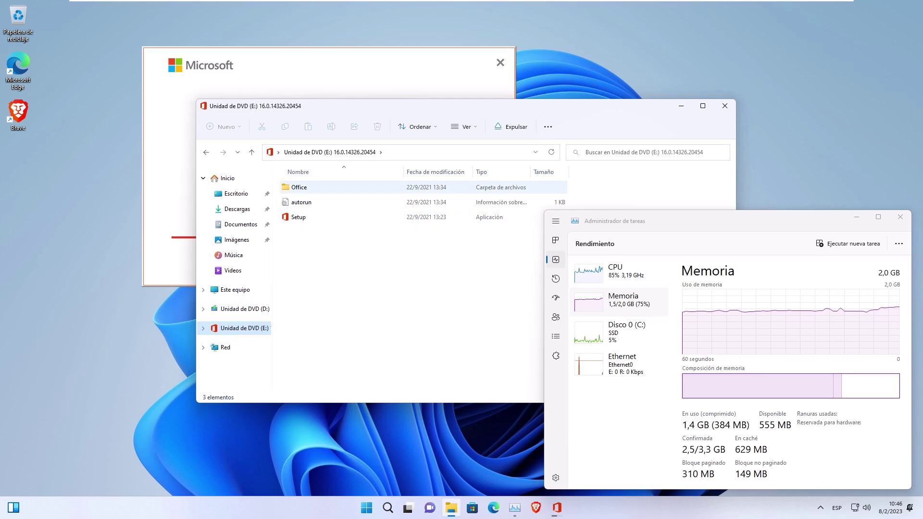
pyautogui.click(724, 105)
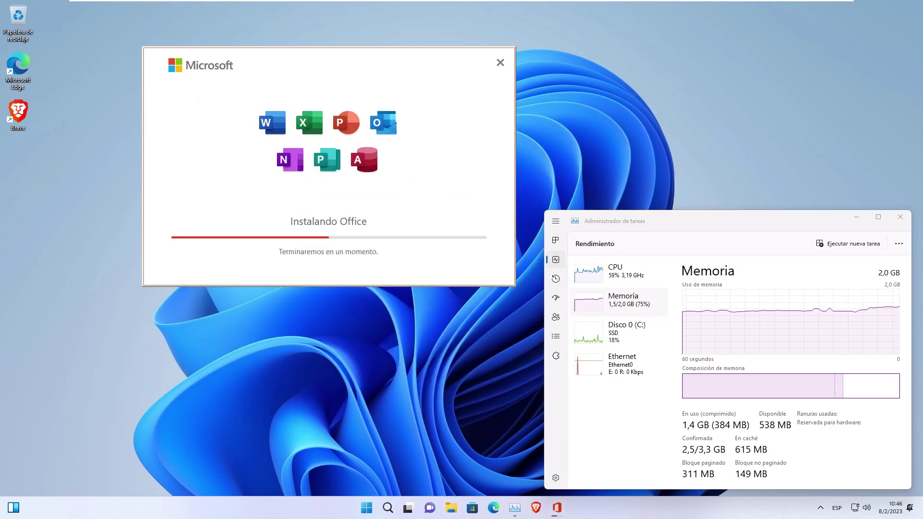
# Step: Examine the running processes and the Start menu during the Office installation, then close Administrador de tareas
pyautogui.click(556, 239)
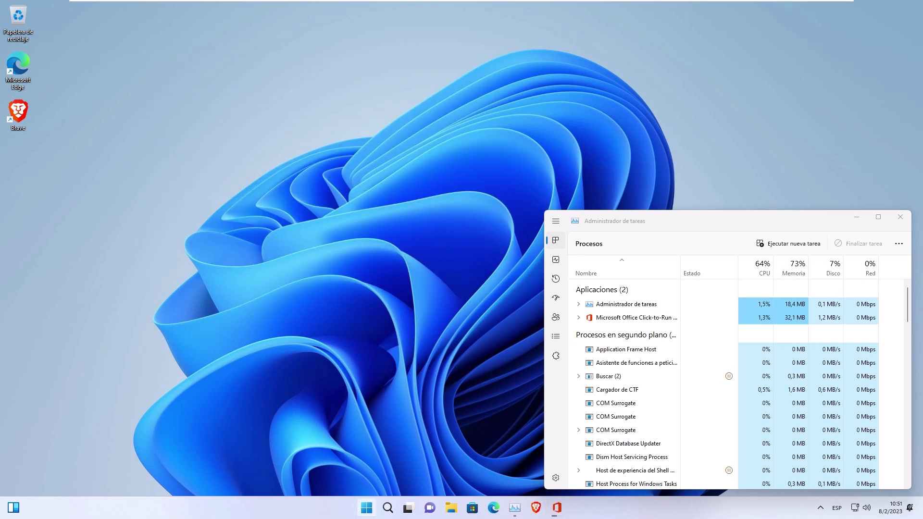
pyautogui.click(366, 507)
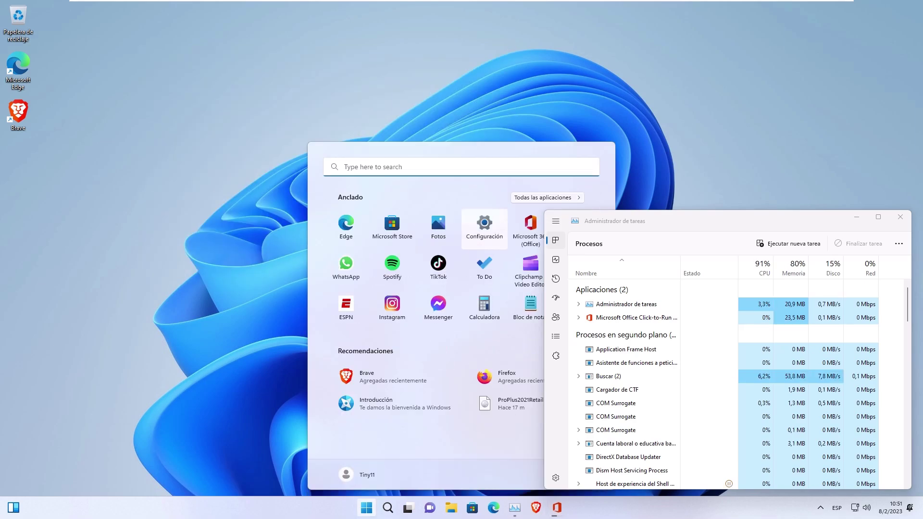
pyautogui.click(624, 317)
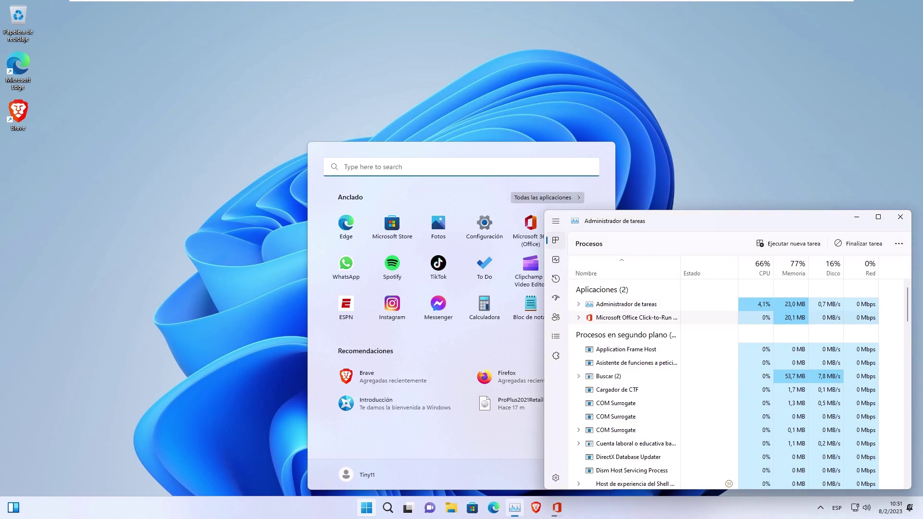
pyautogui.click(367, 507)
pyautogui.click(899, 217)
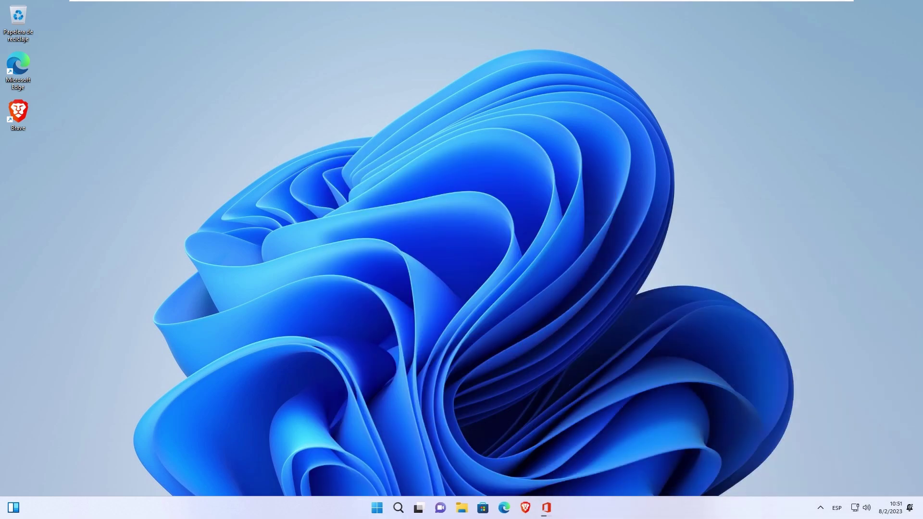
# Step: Bring the Office installer window back into view and check the full list of installed apps
pyautogui.click(546, 508)
pyautogui.click(376, 508)
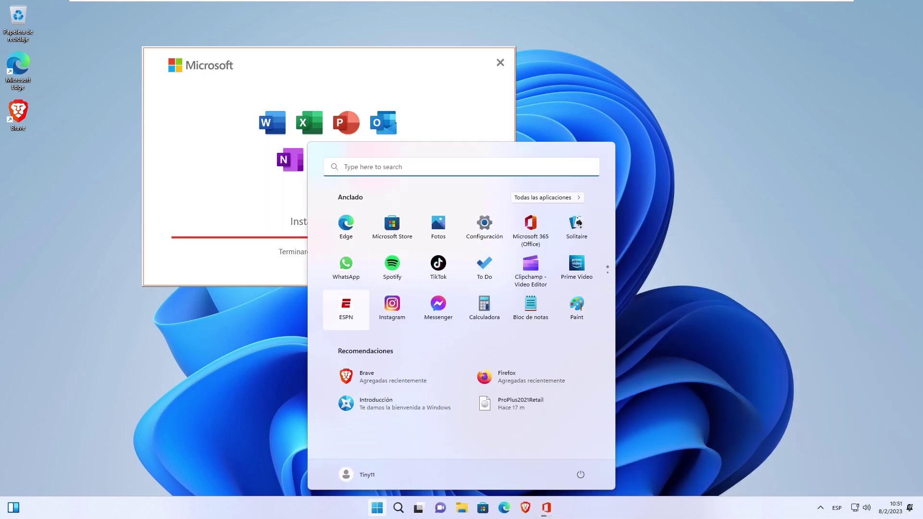
pyautogui.click(547, 198)
pyautogui.scroll(-7, 524, 321)
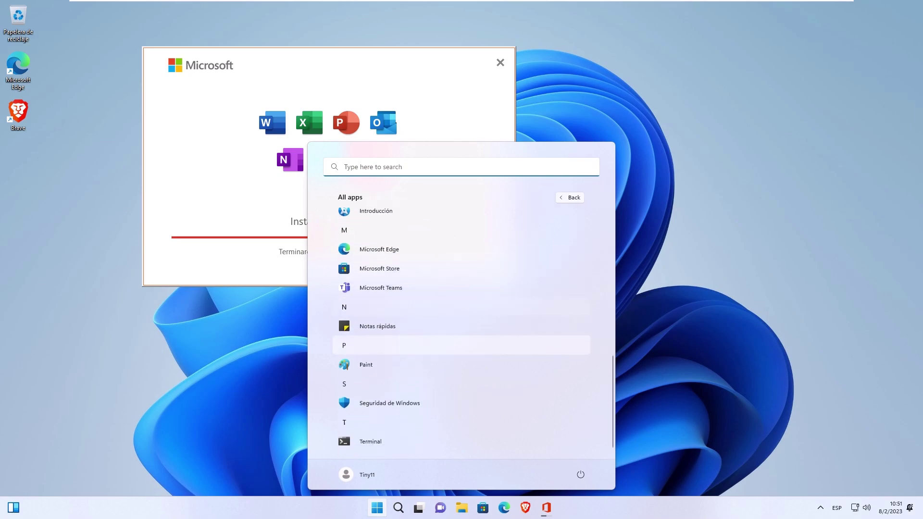
# Step: Restart Tiny11, then reset the "Windows 11 x64" virtual machine in VMware Workstation while updates are underway
pyautogui.click(580, 474)
pyautogui.click(565, 451)
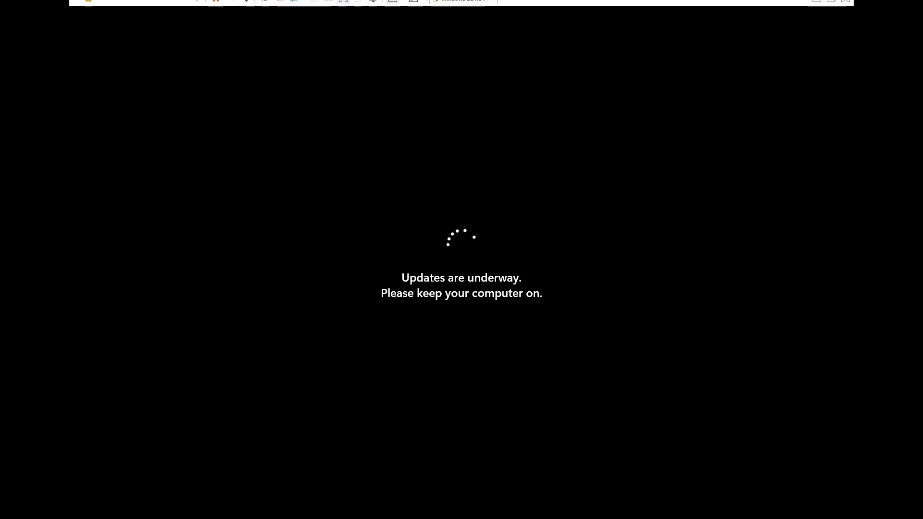
pyautogui.click(226, 6)
pyautogui.click(234, 98)
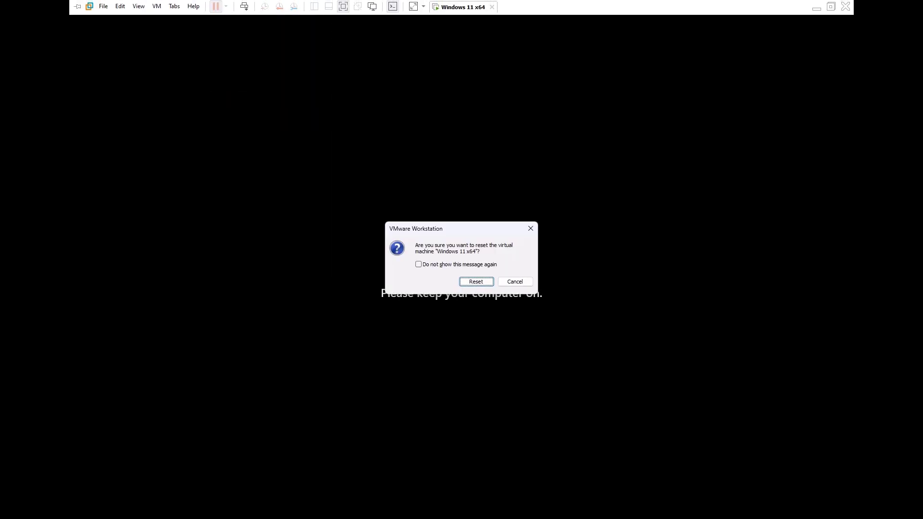
pyautogui.press('Return')
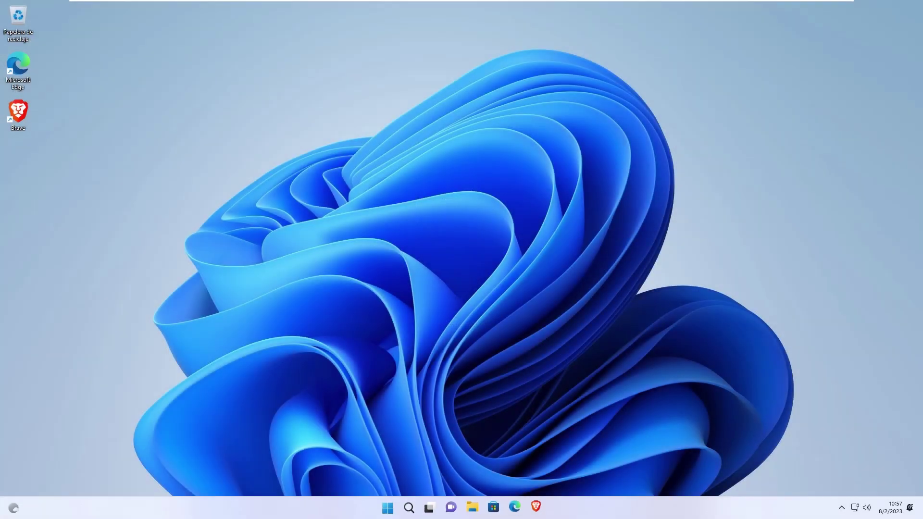
# Step: Open Administrador de tareas on the restarted system and stretch its window to the full height of the screen
pyautogui.press('super')
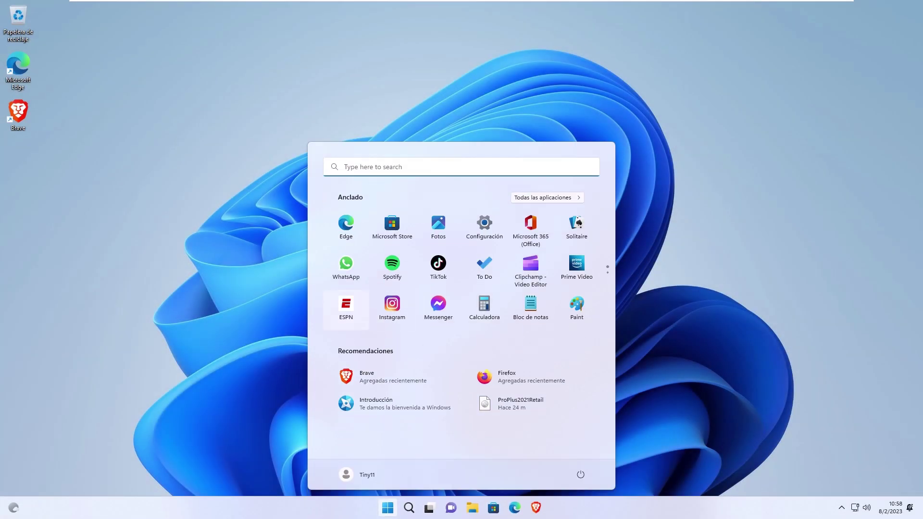
pyautogui.press('super+x')
pyautogui.click(379, 391)
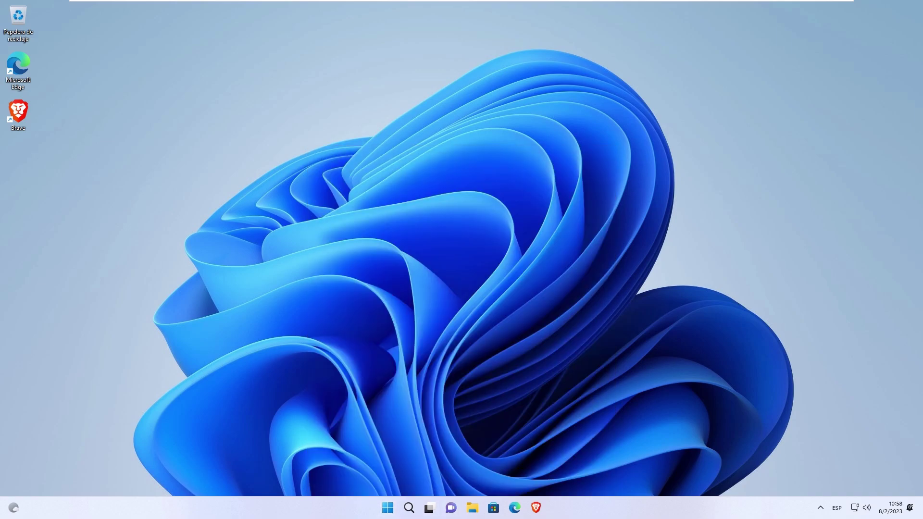
pyautogui.doubleClick(682, 211)
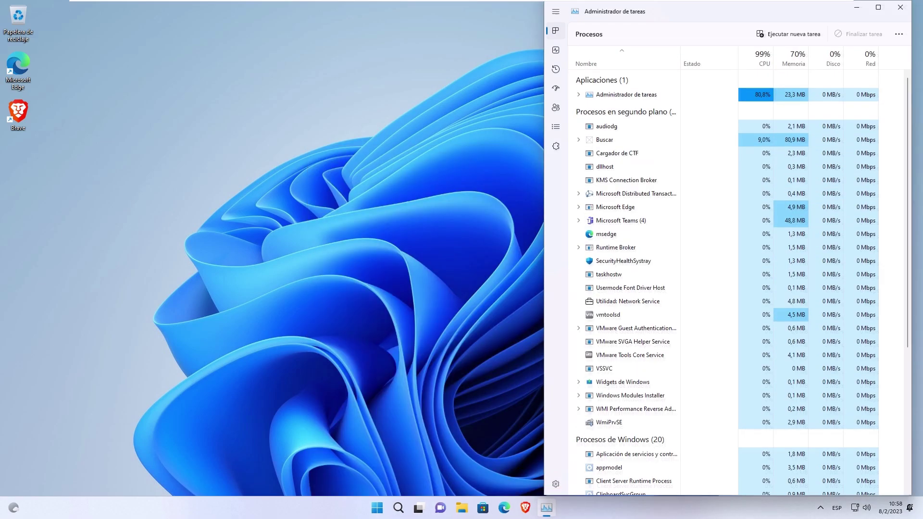
# Step: End the Microsoft Office Click-to-Run background process in Administrador de tareas
pyautogui.rightClick(621, 262)
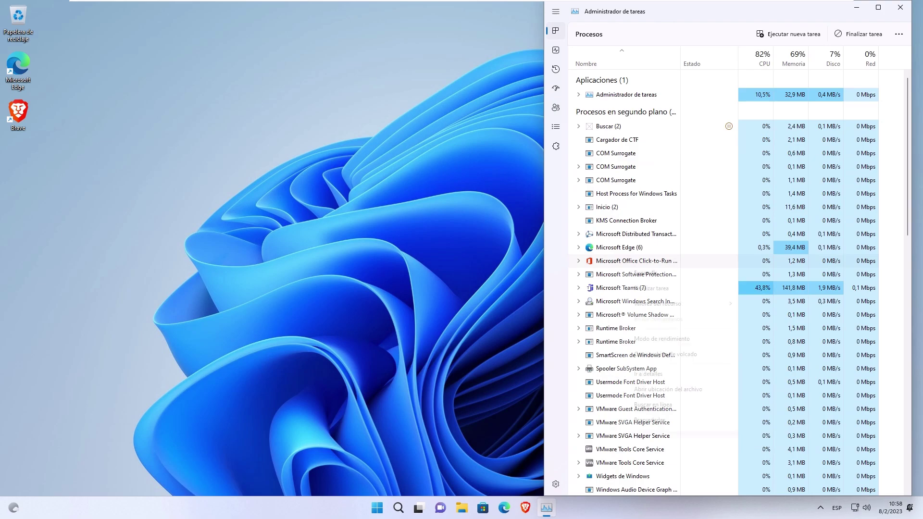
pyautogui.click(647, 288)
pyautogui.rightClick(621, 262)
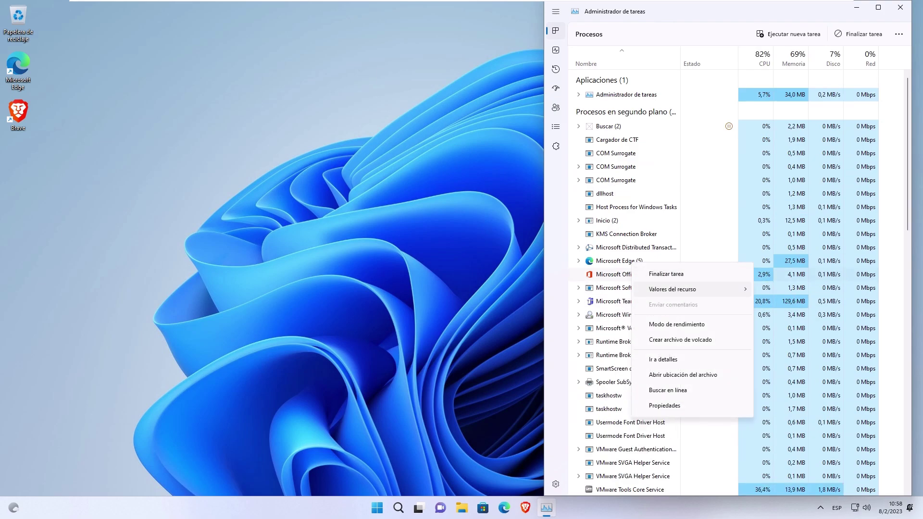
pyautogui.click(644, 275)
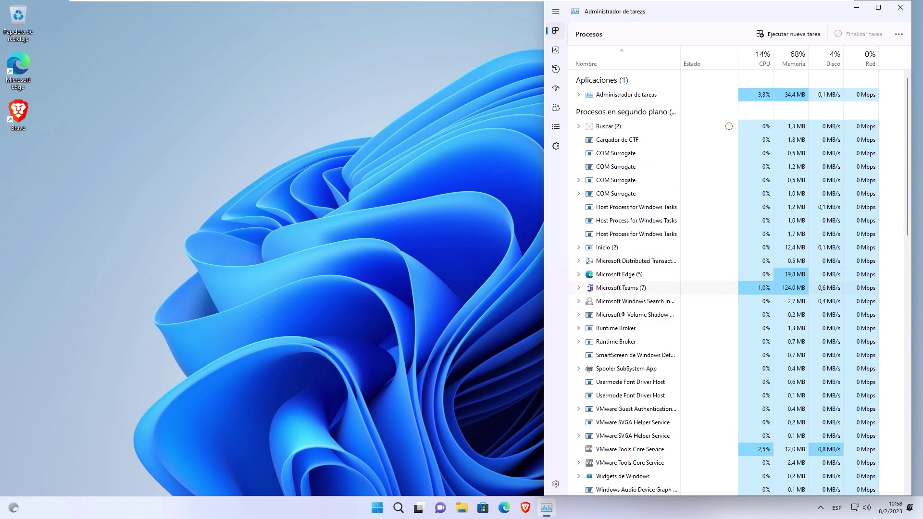
# Step: Look through the full list of remaining background and Windows processes
pyautogui.scroll(-10, 721, 269)
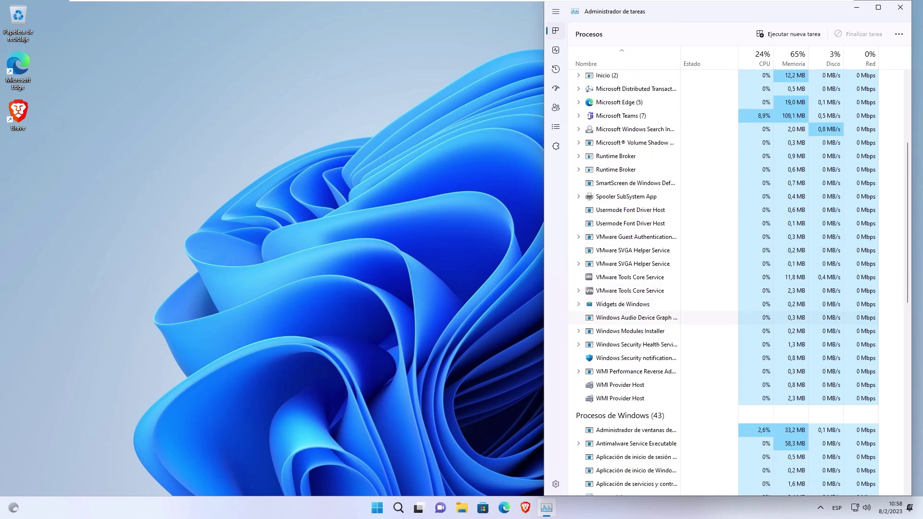
pyautogui.scroll(-10, 721, 272)
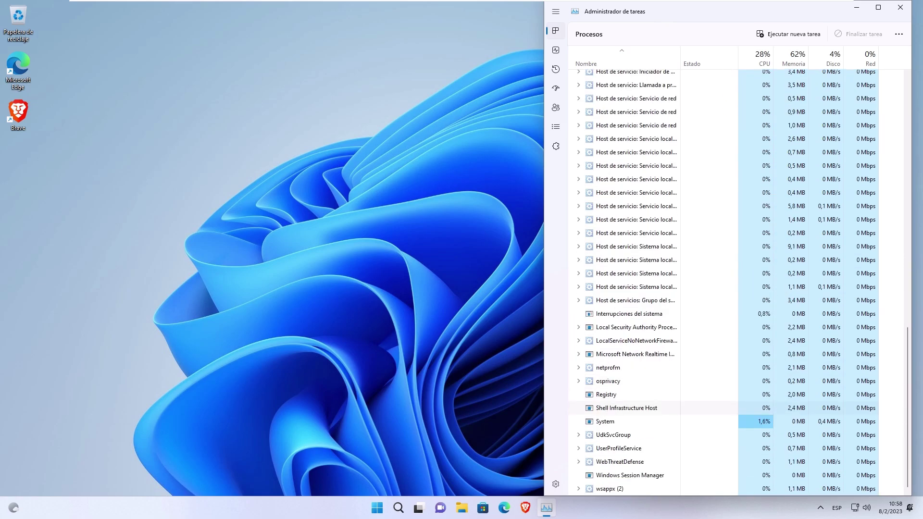
pyautogui.scroll(14, 720, 272)
pyautogui.scroll(5, 721, 272)
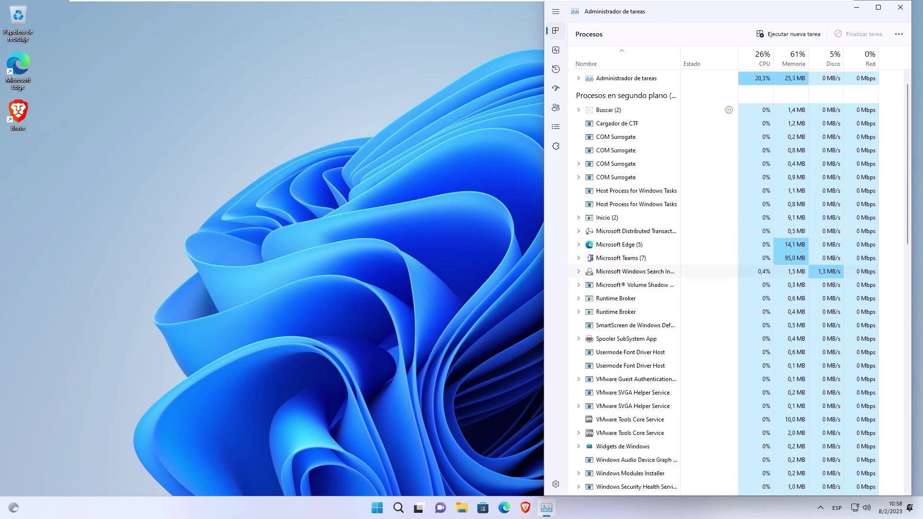
# Step: Display the memory usage in Administrador de tareas and return its window to the smaller height
pyautogui.click(555, 50)
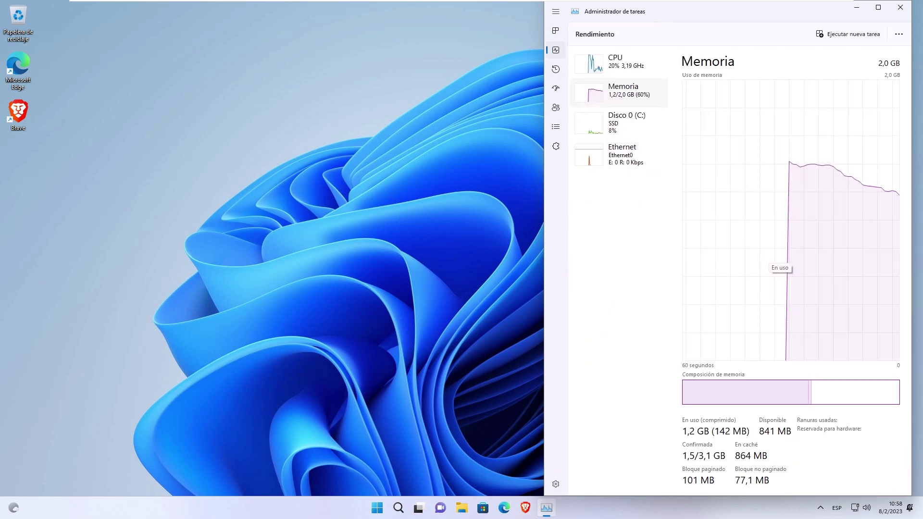
pyautogui.click(378, 507)
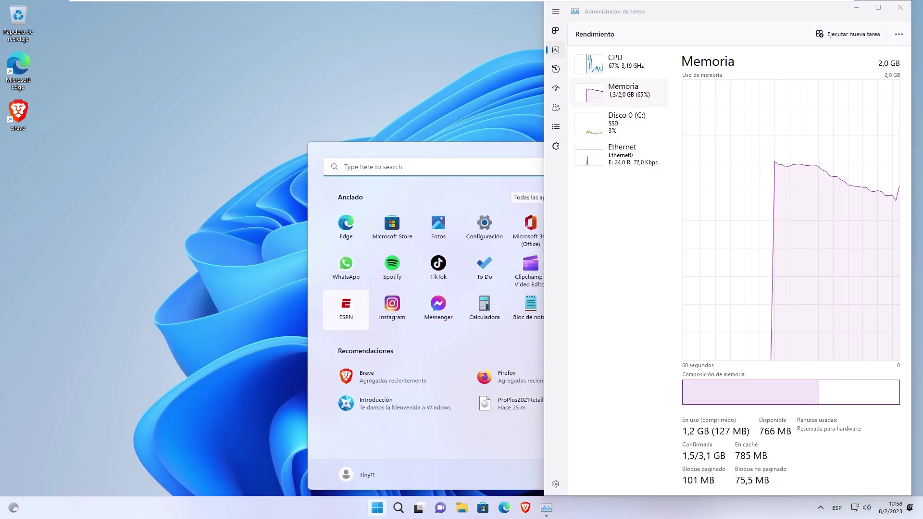
pyautogui.click(447, 98)
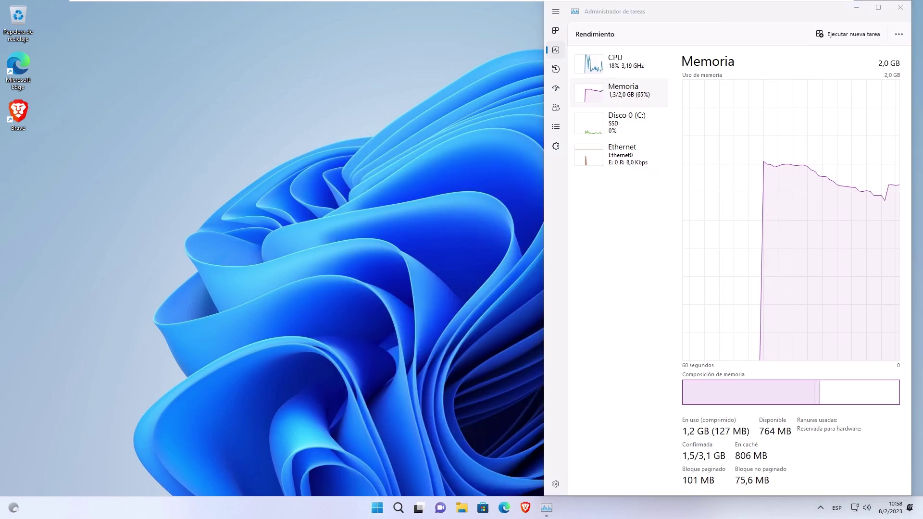
pyautogui.doubleClick(827, 2)
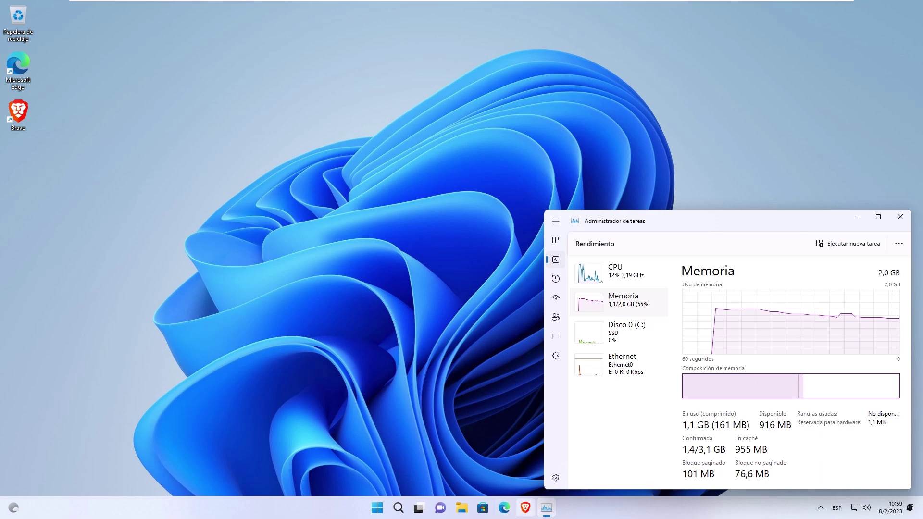
# Step: Open Protección del sistema from the system's Información page in Configuración, then close Configuración
pyautogui.press('super')
pyautogui.click(484, 226)
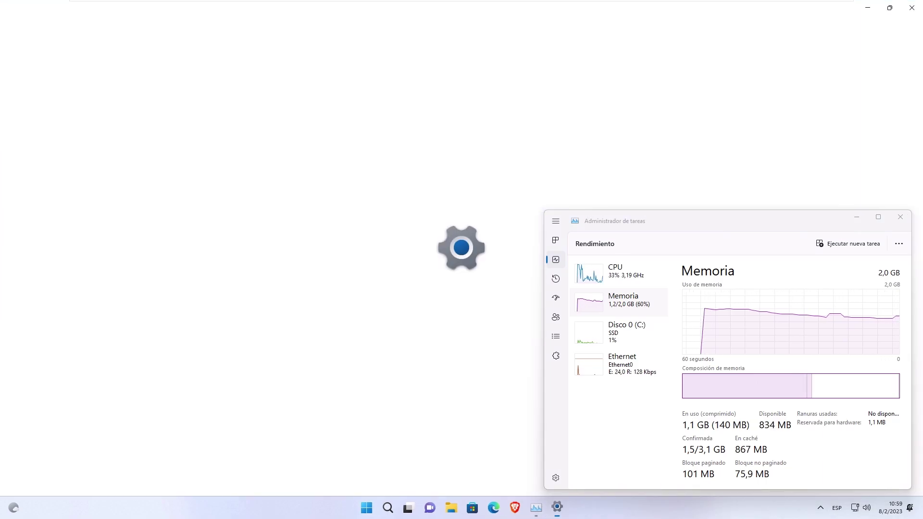
pyautogui.scroll(-5, 533, 264)
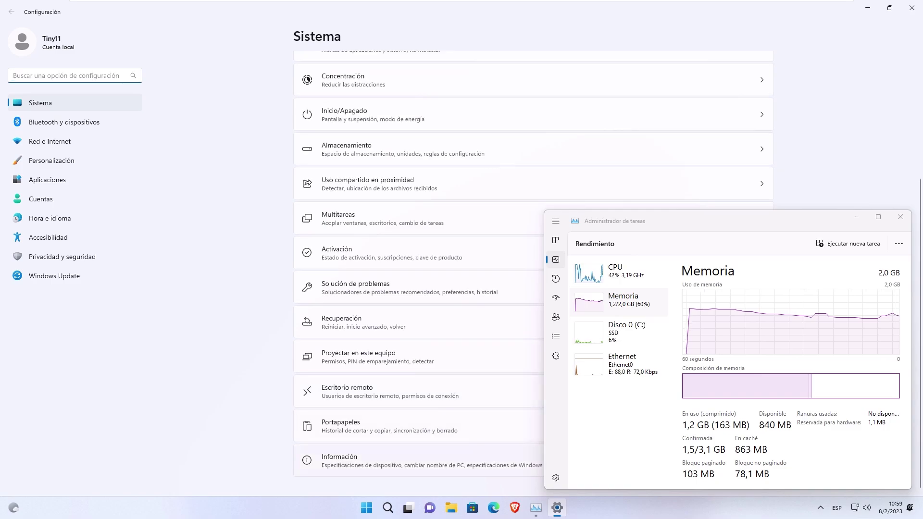
pyautogui.click(423, 459)
pyautogui.scroll(-3, 481, 269)
pyautogui.click(504, 180)
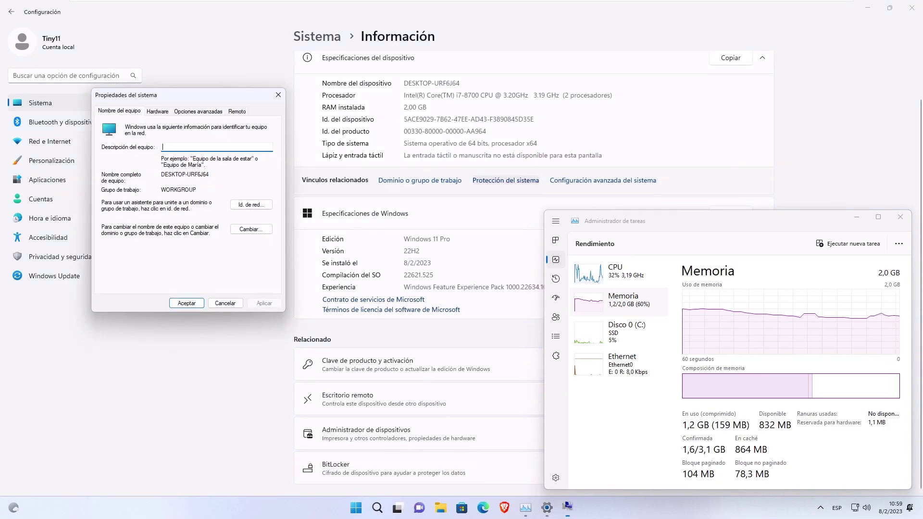
pyautogui.click(911, 8)
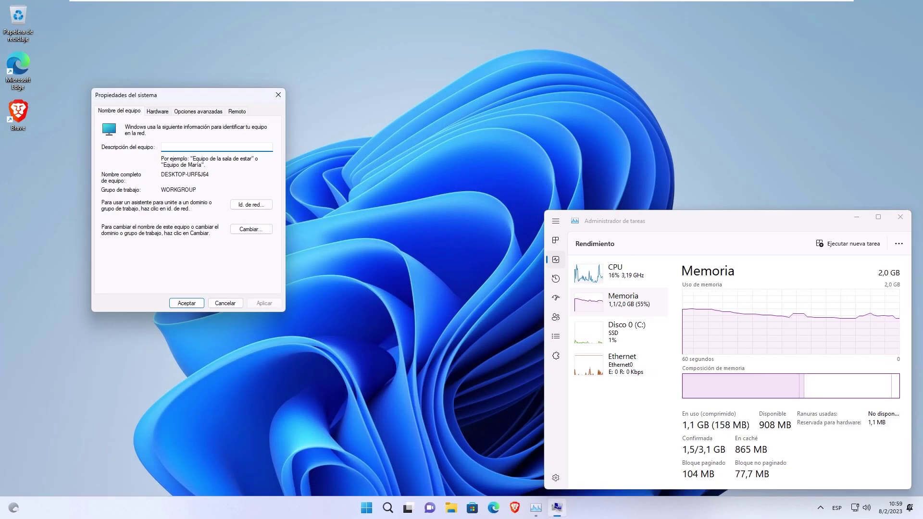
# Step: Check the pages of Propiedades del sistema for restore options, including Opciones avanzadas, then close the dialog
pyautogui.hotkey('ctrl', 'Tab')
pyautogui.hotkey('ctrl', 'Tab')
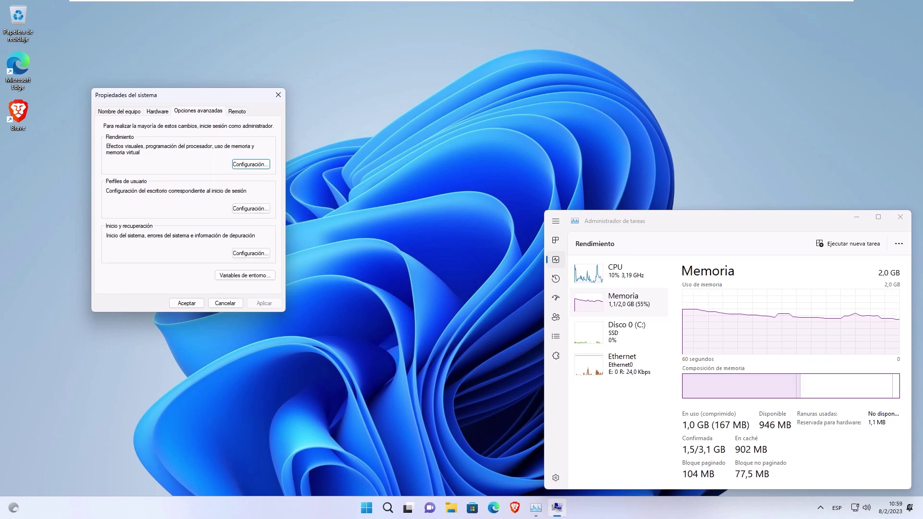
pyautogui.press('Tab')
pyautogui.press('Tab')
pyautogui.press('Return')
pyautogui.press('Escape')
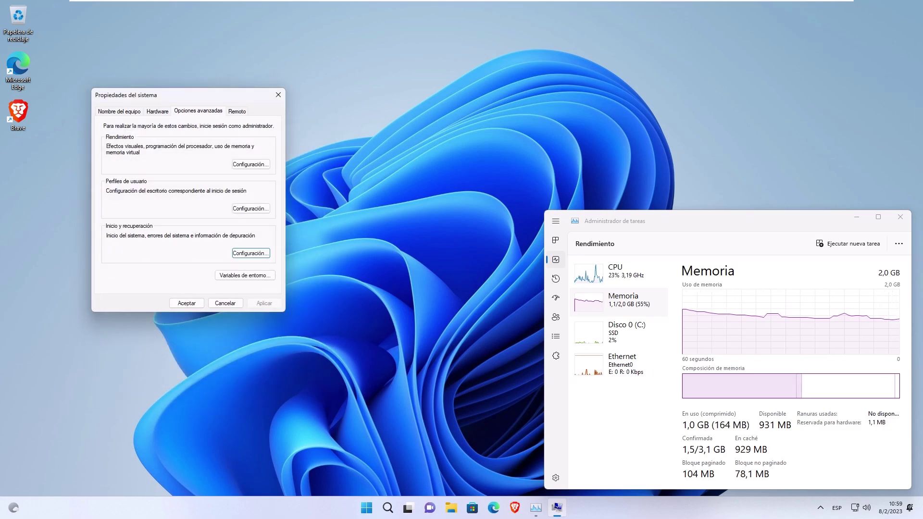
pyautogui.hotkey('ctrl', 'Tab')
pyautogui.hotkey('ctrl', 'Tab')
pyautogui.click(278, 95)
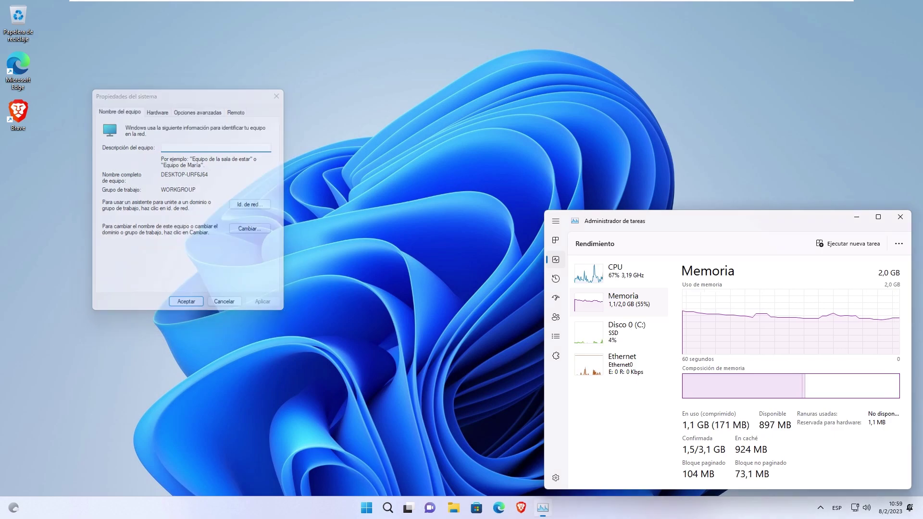
# Step: Search Configuración for "restaurar", "restore" and "resta", then close it
pyautogui.click(377, 507)
pyautogui.click(485, 226)
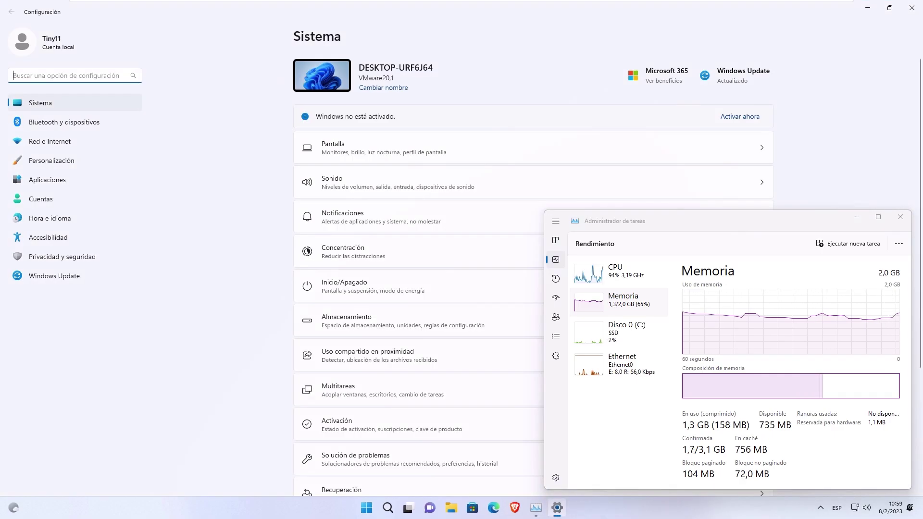
pyautogui.write('restaurar')
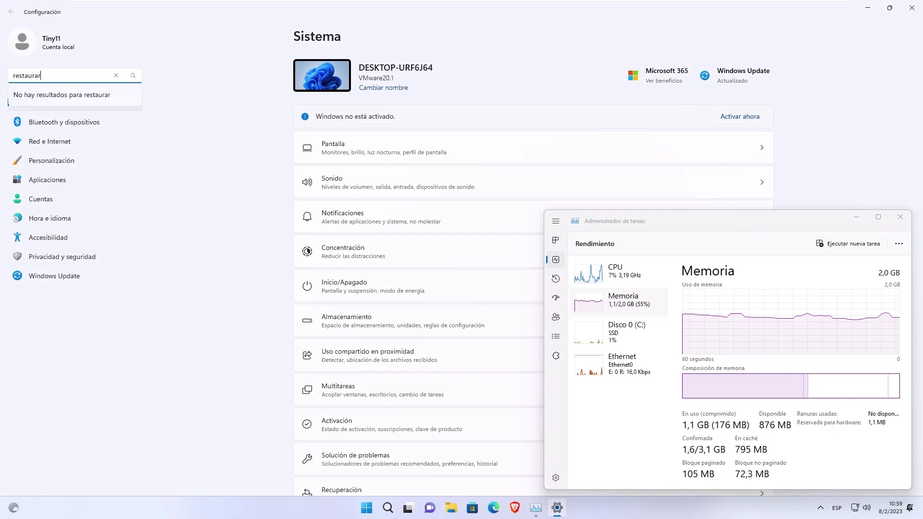
pyautogui.press('BackSpace')
pyautogui.press('BackSpace')
pyautogui.press('BackSpace')
pyautogui.press('BackSpace')
pyautogui.press('BackSpace')
pyautogui.write('ore')
pyautogui.hotkey('ctrl', 'a')
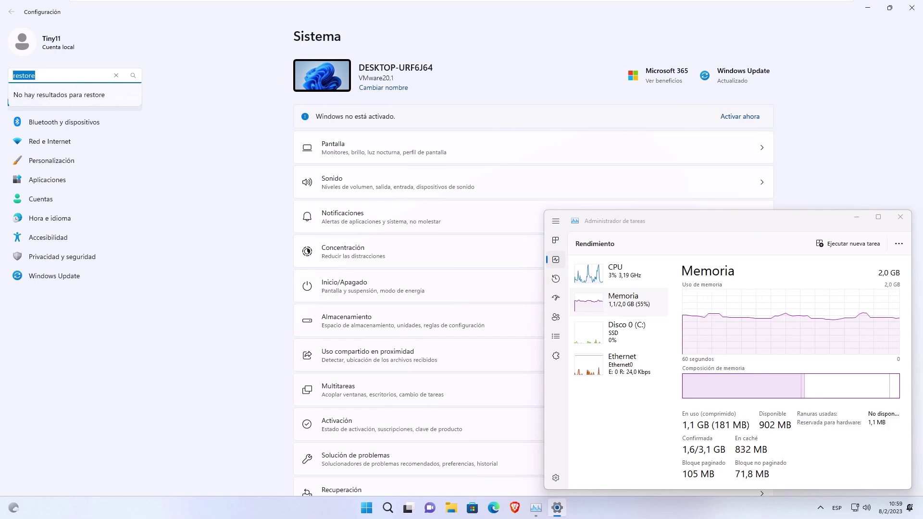
pyautogui.write('re')
pyautogui.write('ta')
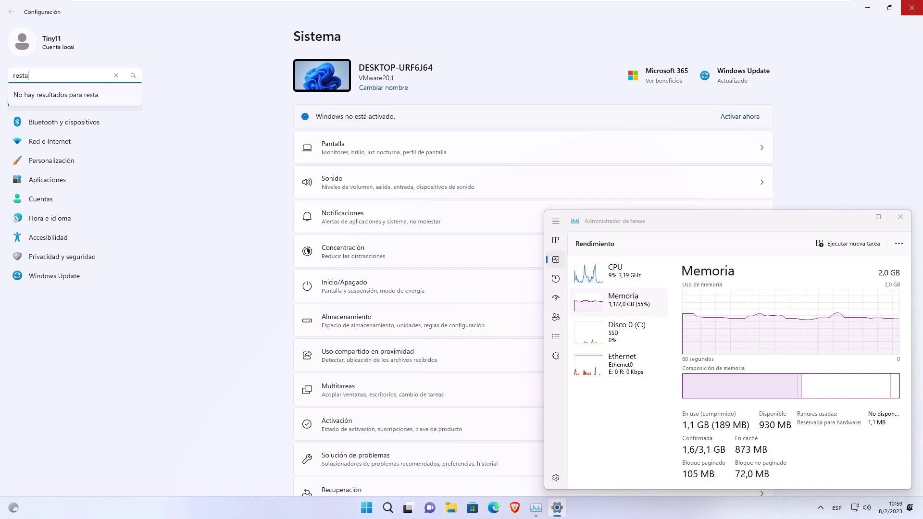
pyautogui.click(911, 8)
# Step: Search Panel de control for "restaura", check where Crear un punto de restauración leads, and close the windows
pyautogui.press('super+r')
pyautogui.write('control')
pyautogui.press('Return')
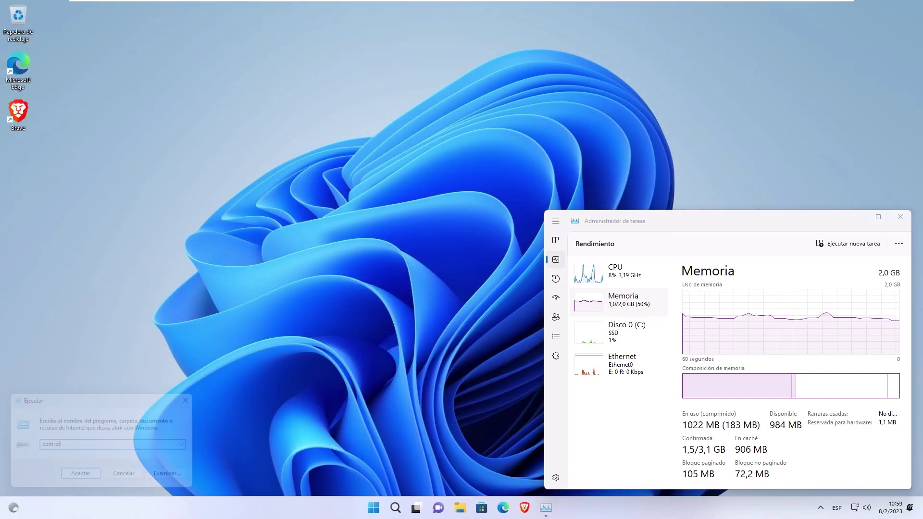
pyautogui.moveTo(418, 106); pyautogui.dragTo(245, 55)
pyautogui.write('res')
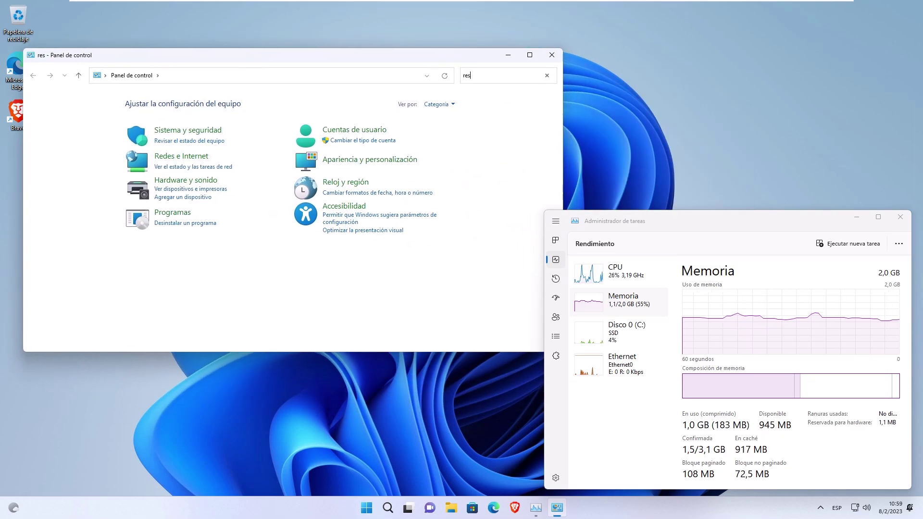
pyautogui.write('taura')
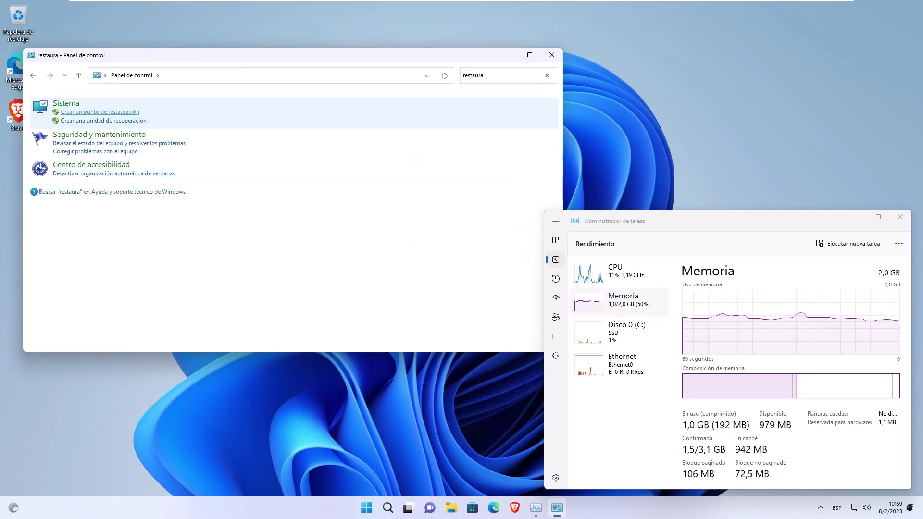
pyautogui.click(100, 112)
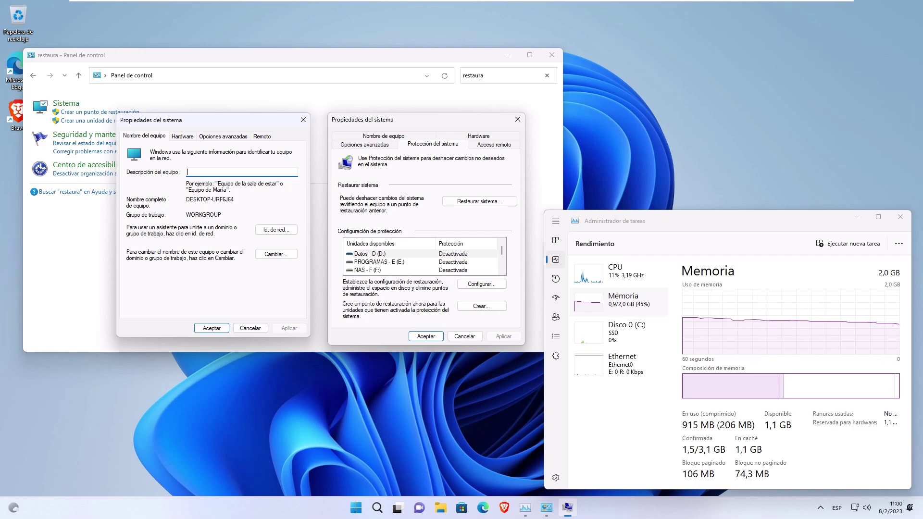
pyautogui.click(304, 120)
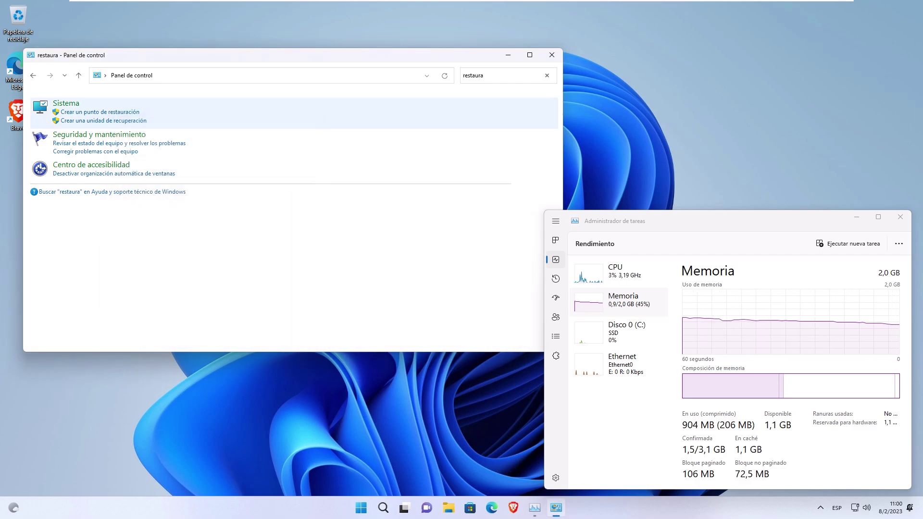
pyautogui.click(552, 55)
# Step: Search for printers under Impresoras y escáneres in Configuración and reduce the maximized window to a floating one
pyautogui.click(377, 507)
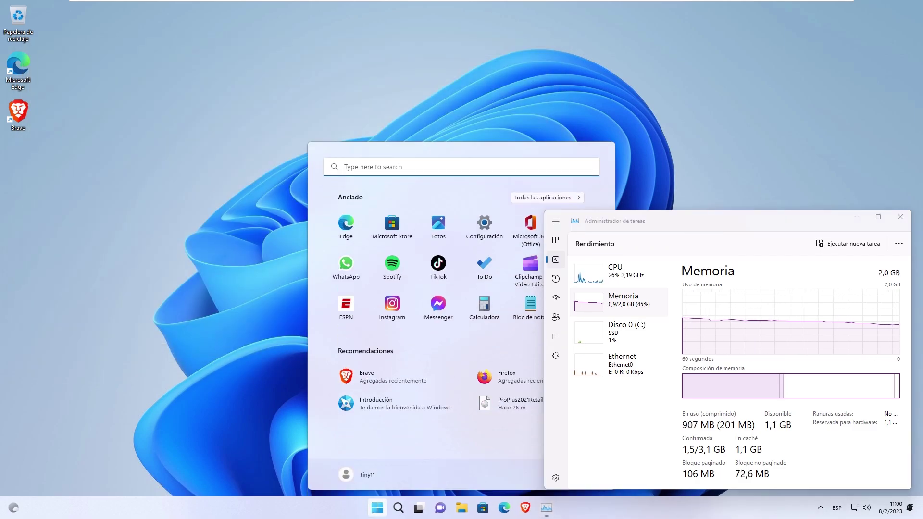
pyautogui.click(484, 226)
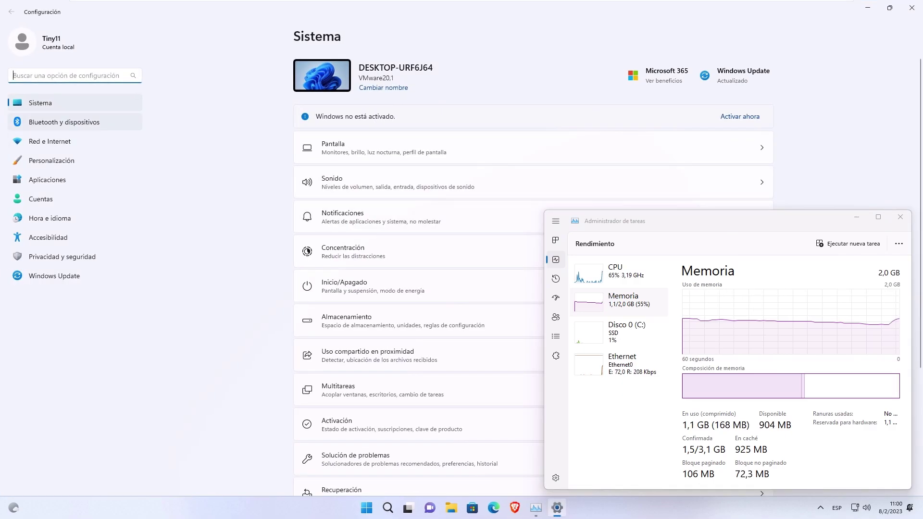
pyautogui.click(64, 122)
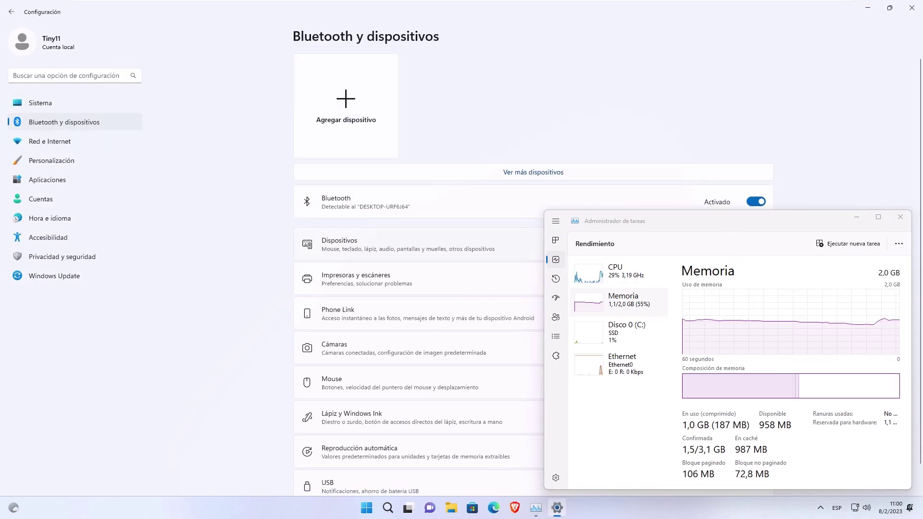
pyautogui.click(310, 287)
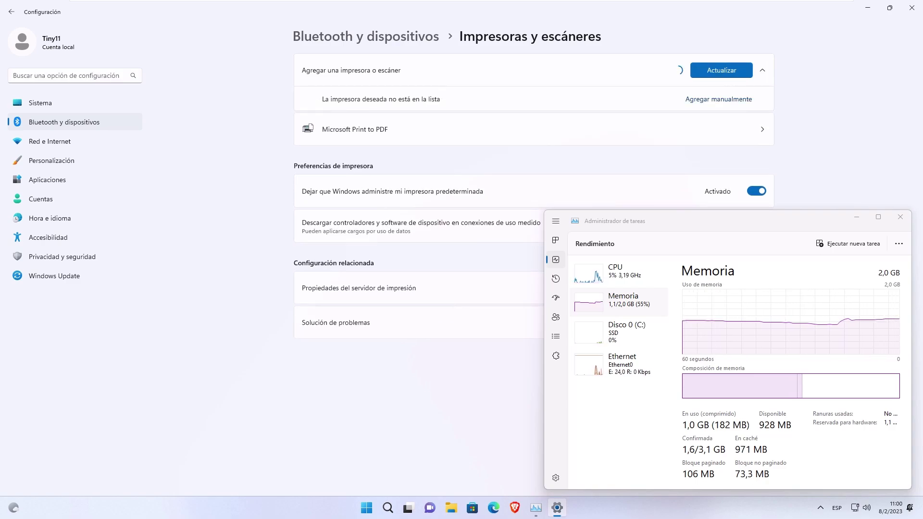
pyautogui.moveTo(395, 9); pyautogui.dragTo(303, 31)
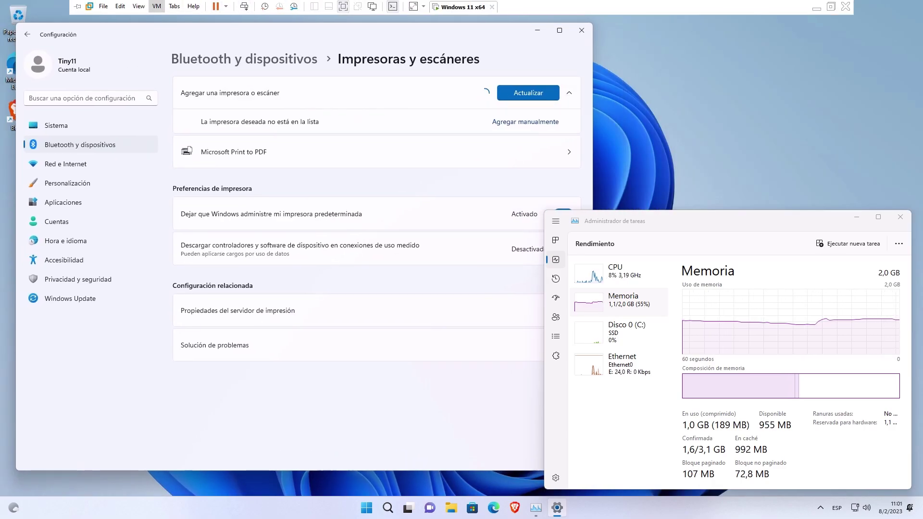
# Step: Switch the virtual machine's network adapter from NAT to Bridged in VMware Workstation and refresh the printer search in Configuración
pyautogui.click(157, 6)
pyautogui.click(179, 131)
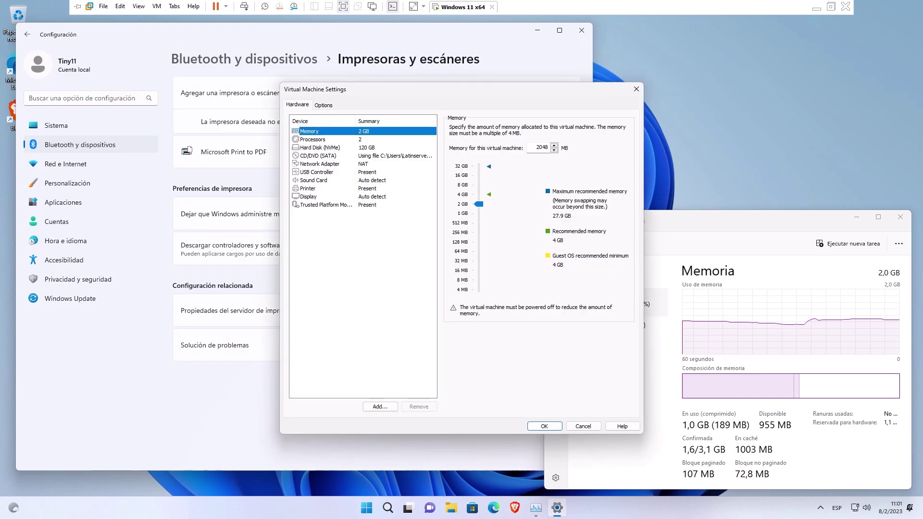
pyautogui.click(320, 163)
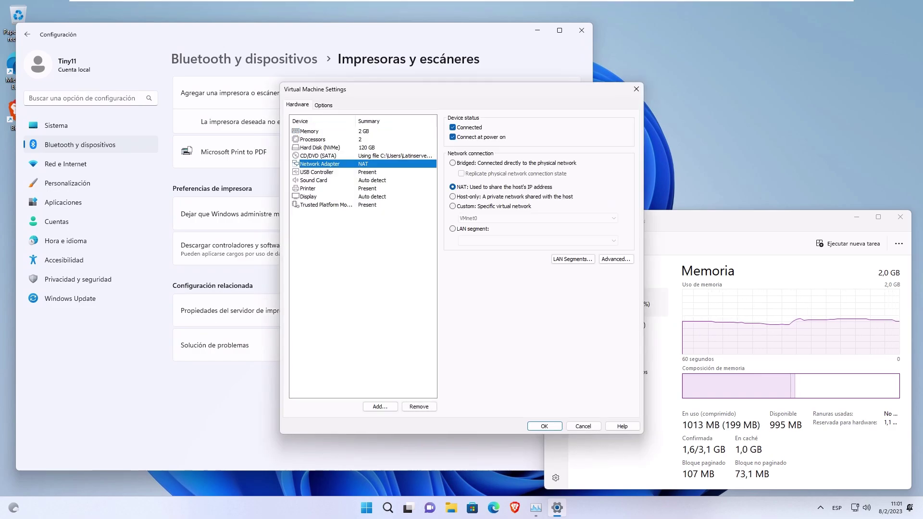
pyautogui.click(452, 163)
pyautogui.press('Return')
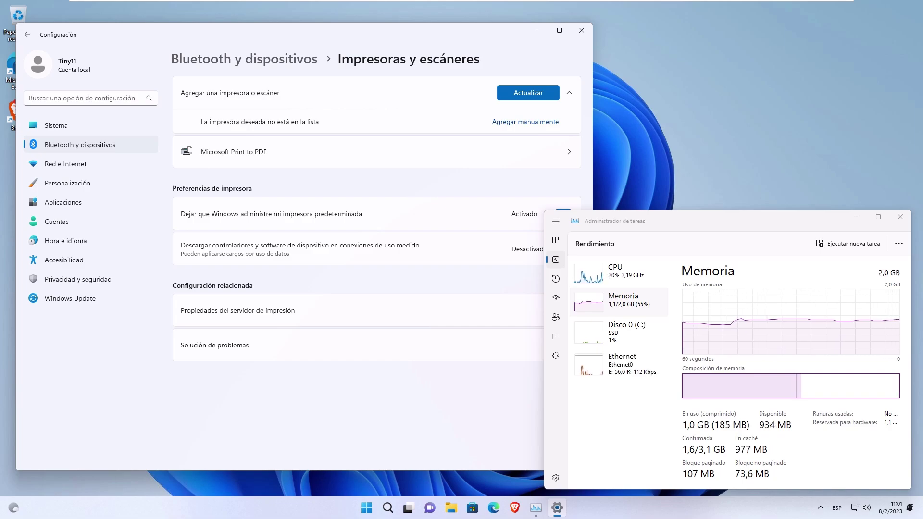
pyautogui.click(528, 93)
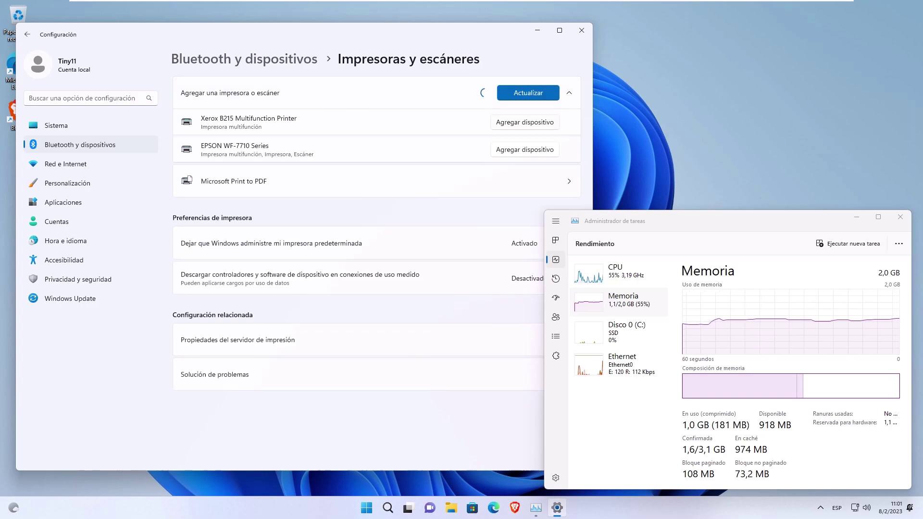
# Step: Add the detected Xerox B215 Multifunction Printer to the system
pyautogui.click(525, 122)
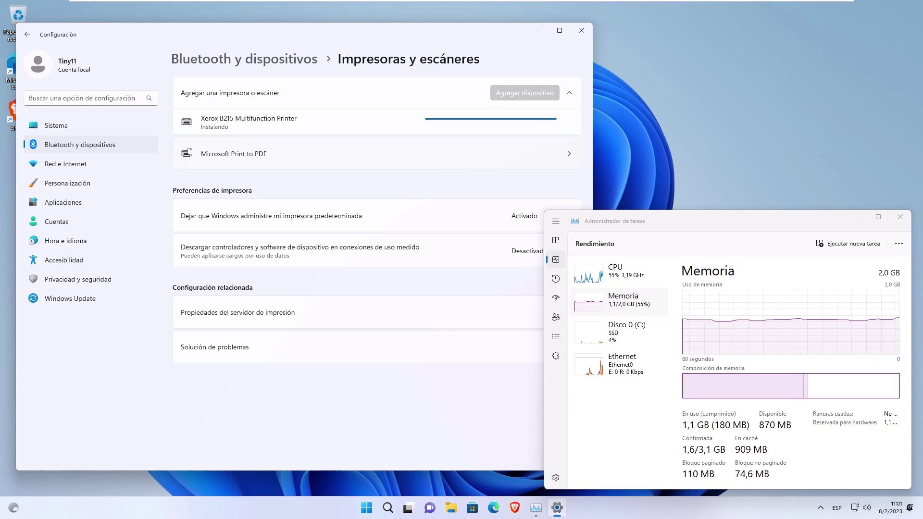
# Step: Open the network location \\server in Explorador de archivos and map its PROGRAMAS folder as drive Z:, reconnecting at sign-in
pyautogui.press('super+e')
pyautogui.hotkey('alt', 'd')
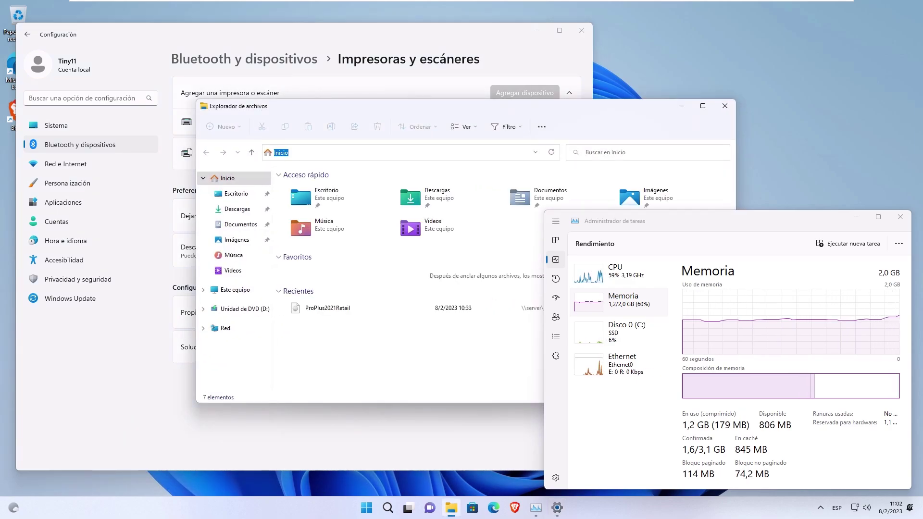
pyautogui.write('\\\\server')
pyautogui.press('Return')
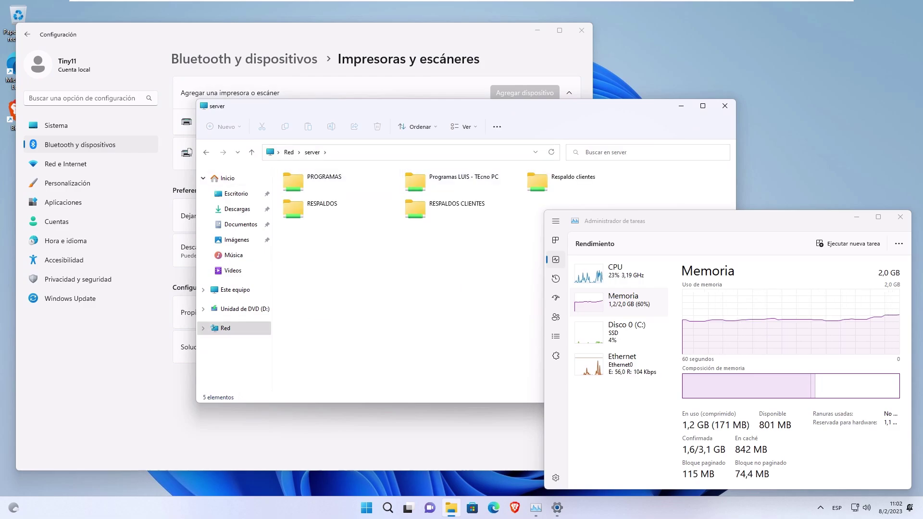
pyautogui.rightClick(305, 181)
pyautogui.click(362, 244)
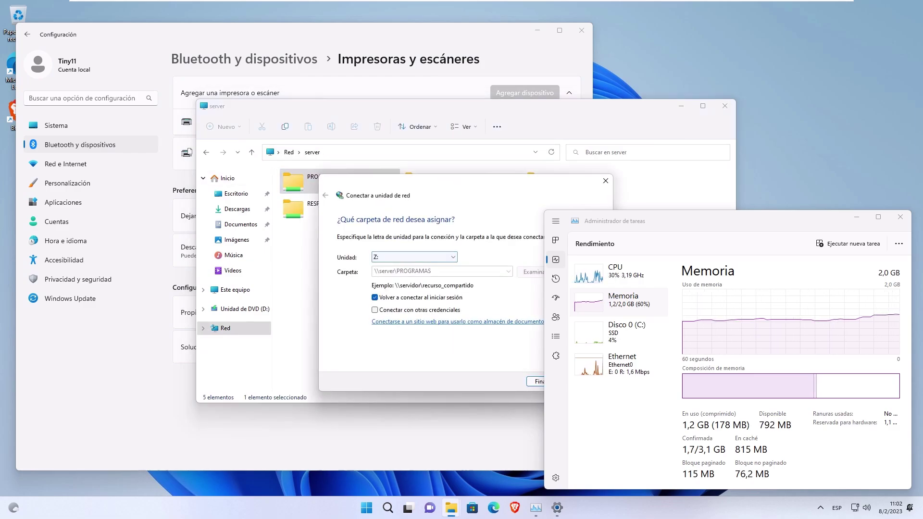
pyautogui.moveTo(447, 183); pyautogui.dragTo(345, 154)
pyautogui.click(443, 352)
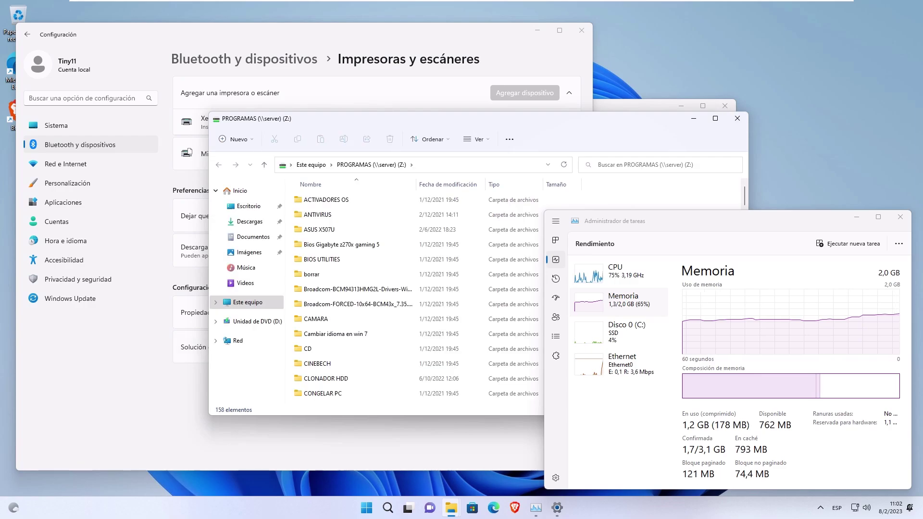
# Step: Check the mapped PROGRAMAS drive under Este equipo, then close Explorador de archivos and Configuración
pyautogui.click(737, 118)
pyautogui.click(235, 290)
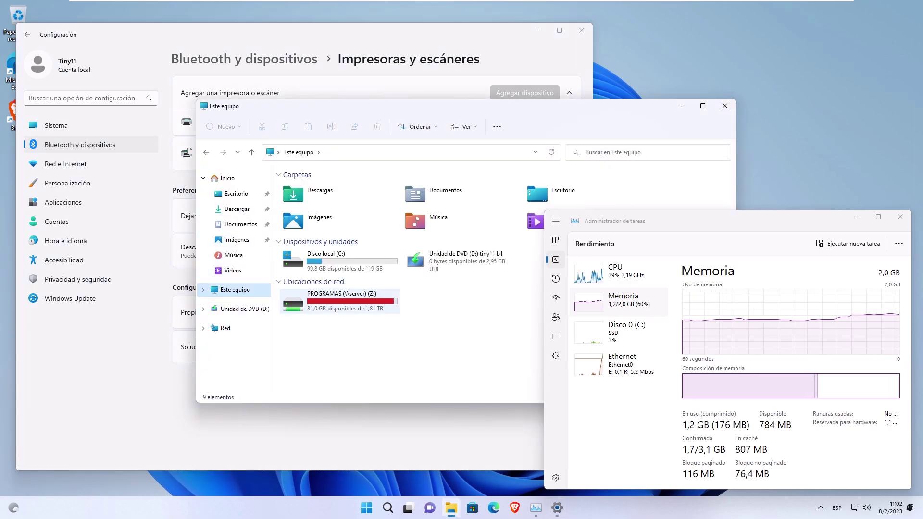
pyautogui.click(725, 106)
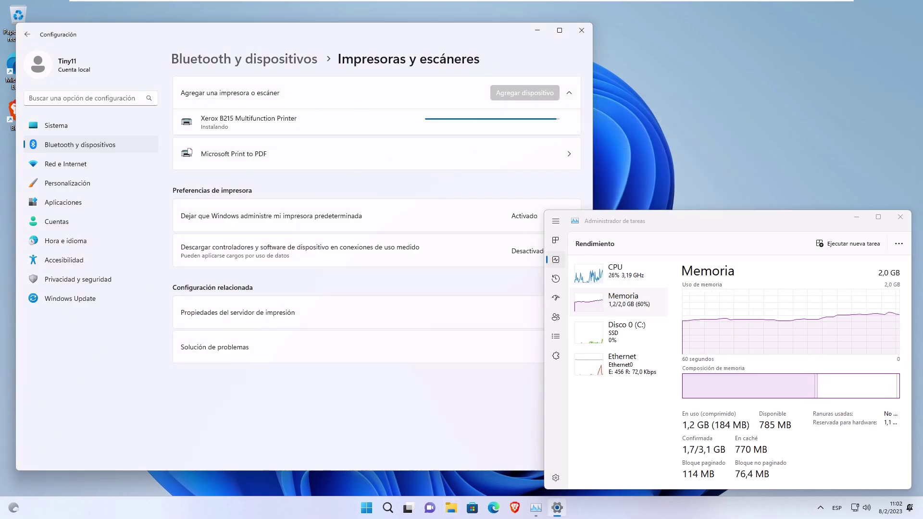
pyautogui.moveTo(336, 32); pyautogui.dragTo(371, 27)
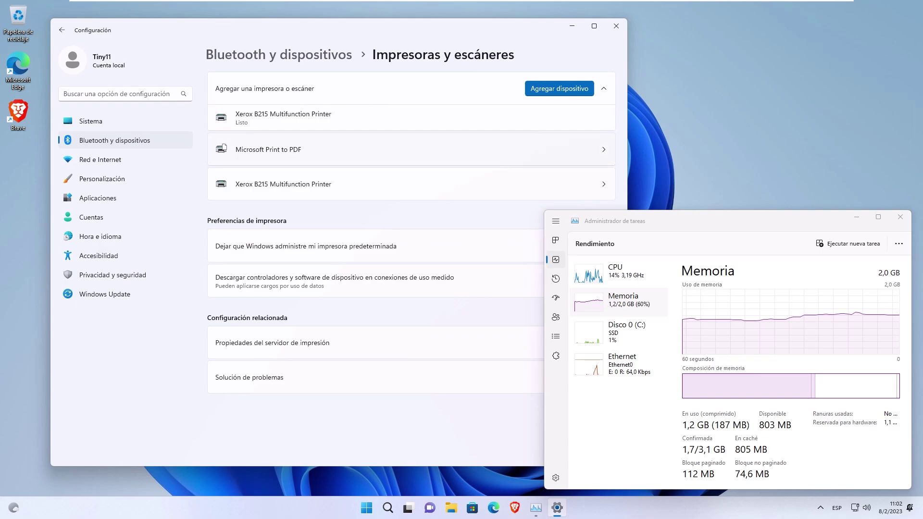
pyautogui.click(615, 26)
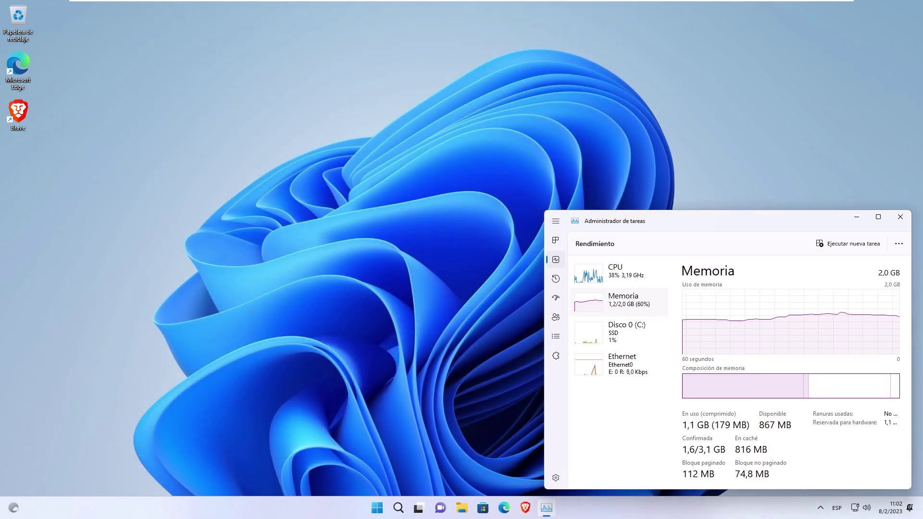
# Step: Search Panel de control for "resta", view the Sistema information and the Opciones de rendimiento dialog, and close both
pyautogui.press('super')
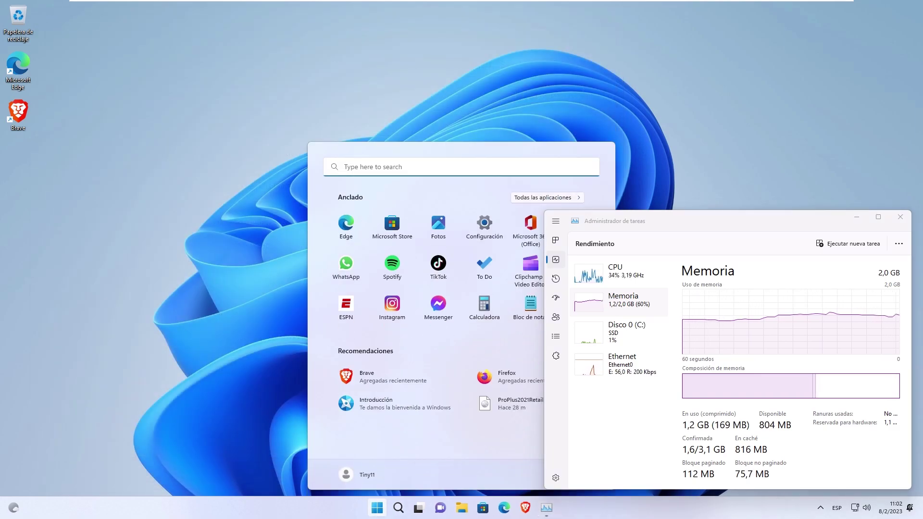
pyautogui.press('super+r')
pyautogui.press('Return')
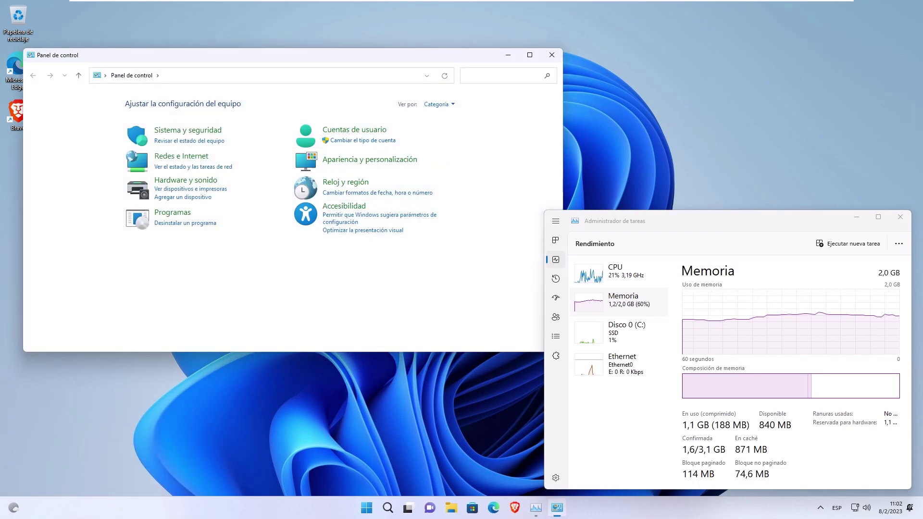
pyautogui.write('resta')
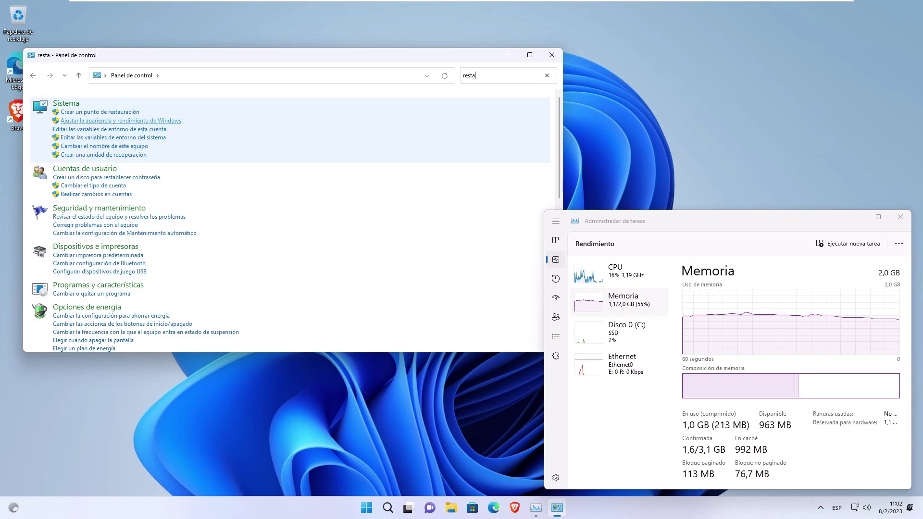
pyautogui.click(67, 103)
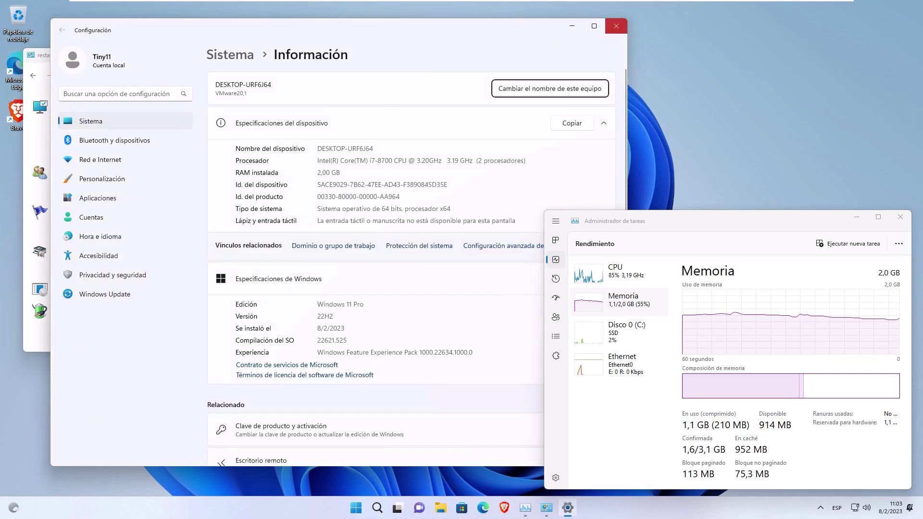
pyautogui.click(616, 26)
pyautogui.click(120, 121)
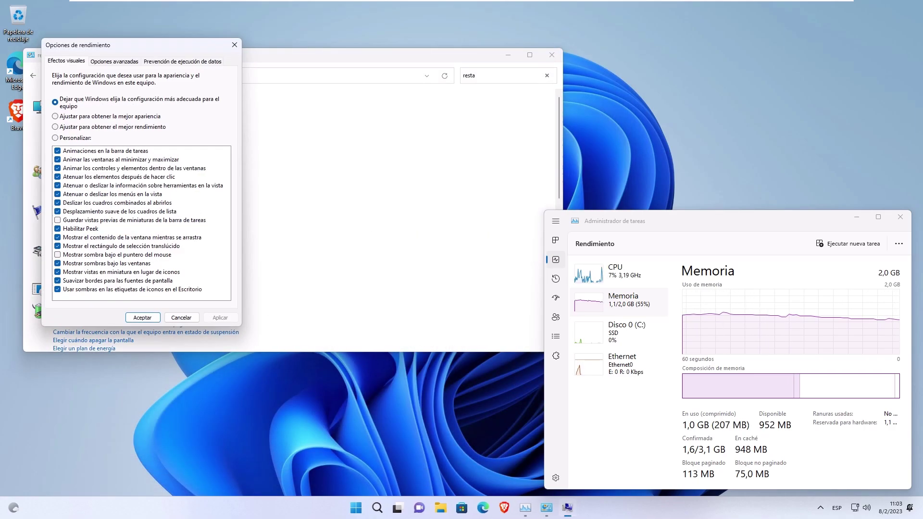
pyautogui.click(234, 45)
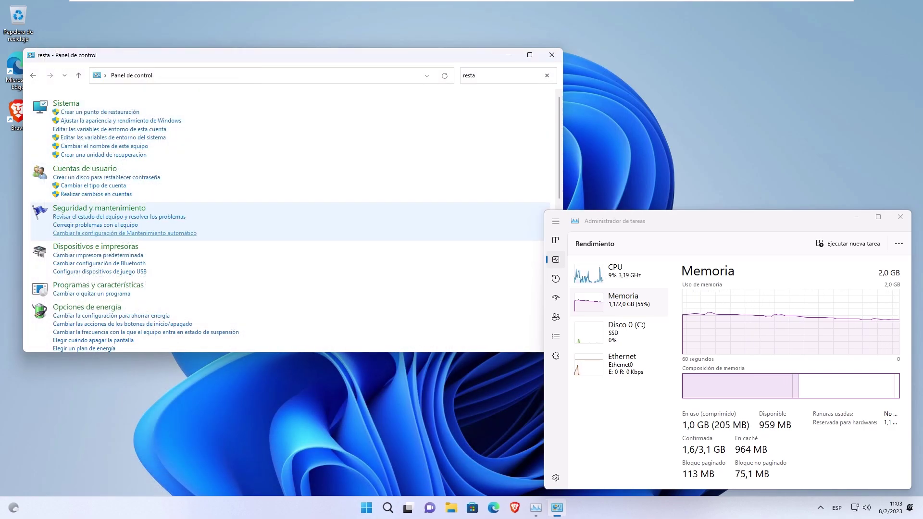
# Step: Look through the search results, refine the search to "restaurac" and check where Crear un punto de restauración leads
pyautogui.scroll(-10, 288, 284)
pyautogui.scroll(-4, 289, 294)
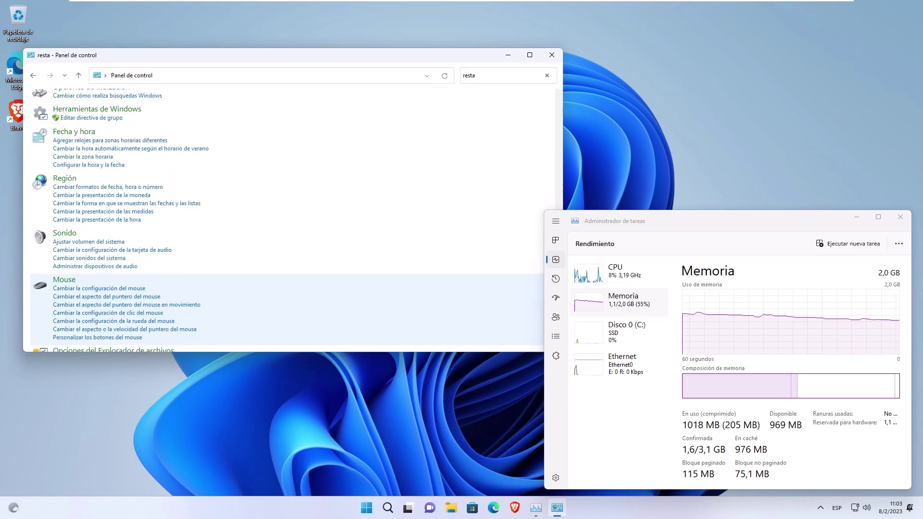
pyautogui.click(495, 75)
pyautogui.write('rest')
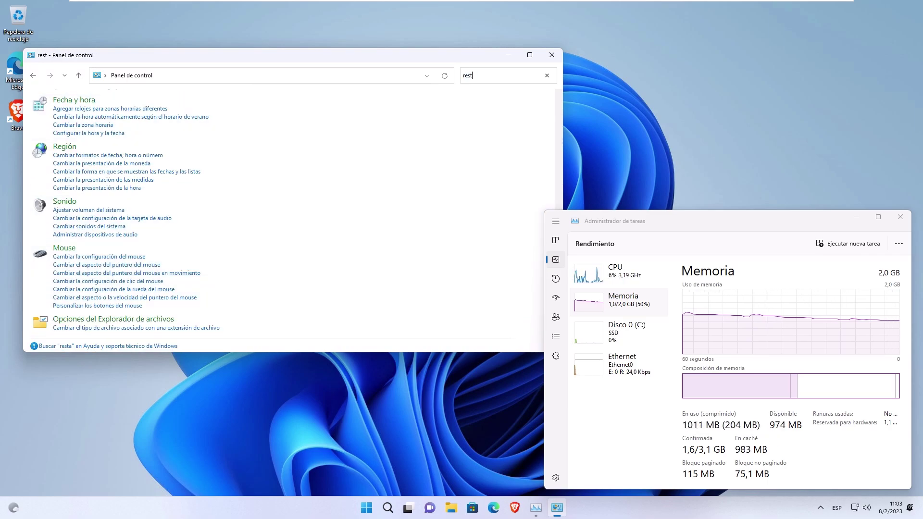
pyautogui.write('aurac')
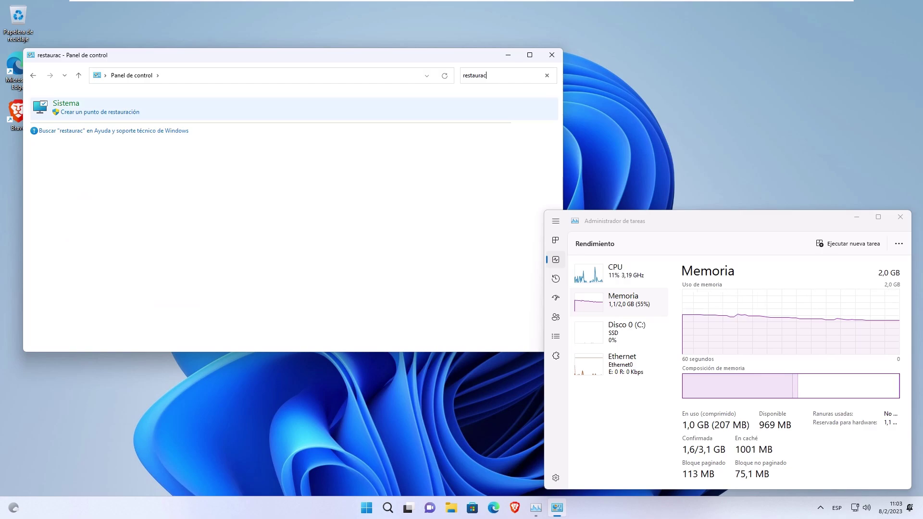
pyautogui.click(100, 112)
pyautogui.click(239, 57)
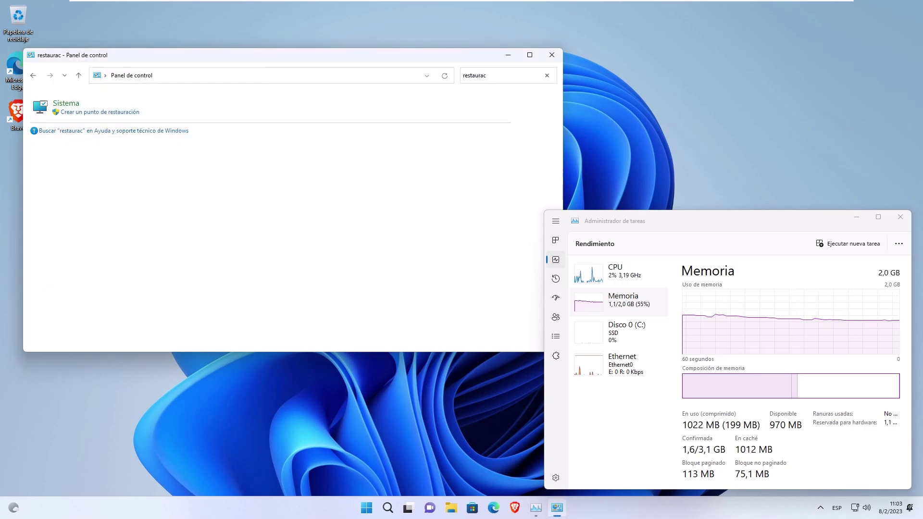
# Step: Search Panel de control for "seguridad", compare the results with the second Panel de control window, and search for "internet"
pyautogui.write('seguridad')
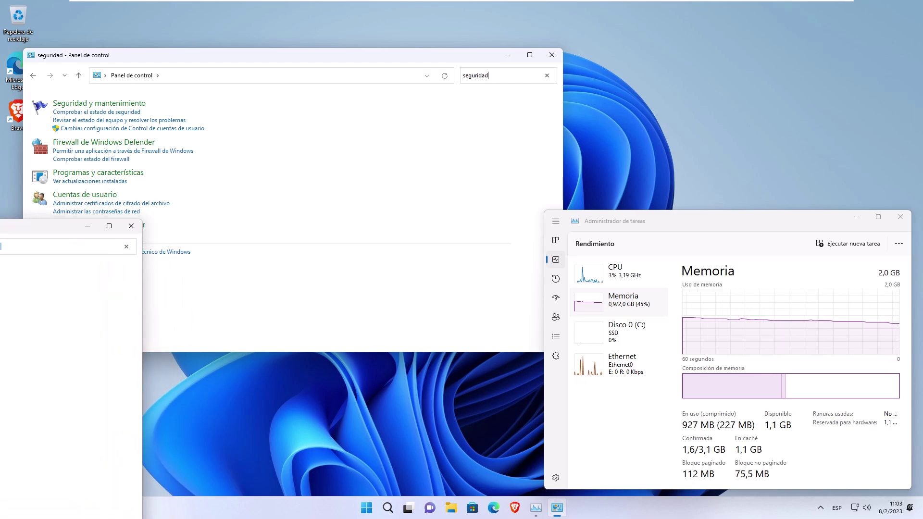
pyautogui.moveTo(35, 226); pyautogui.dragTo(719, 98)
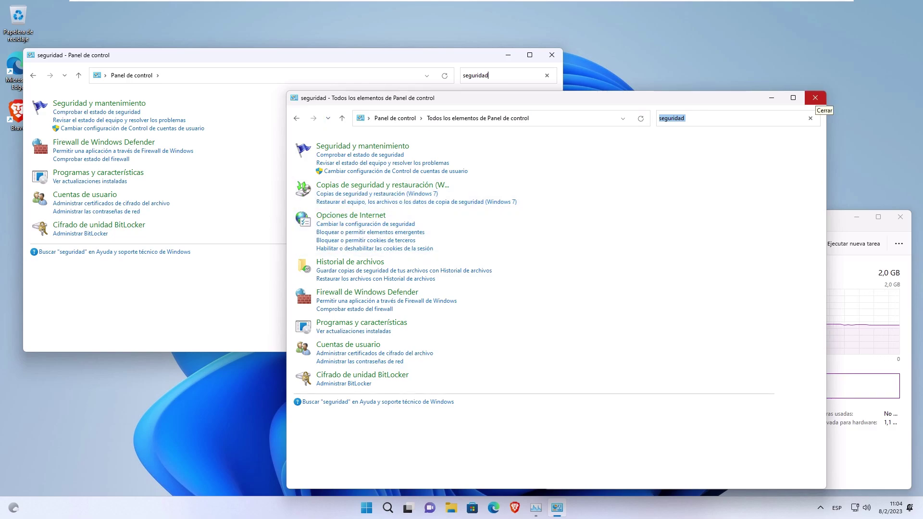
pyautogui.click(815, 98)
pyautogui.click(499, 75)
pyautogui.write('internet')
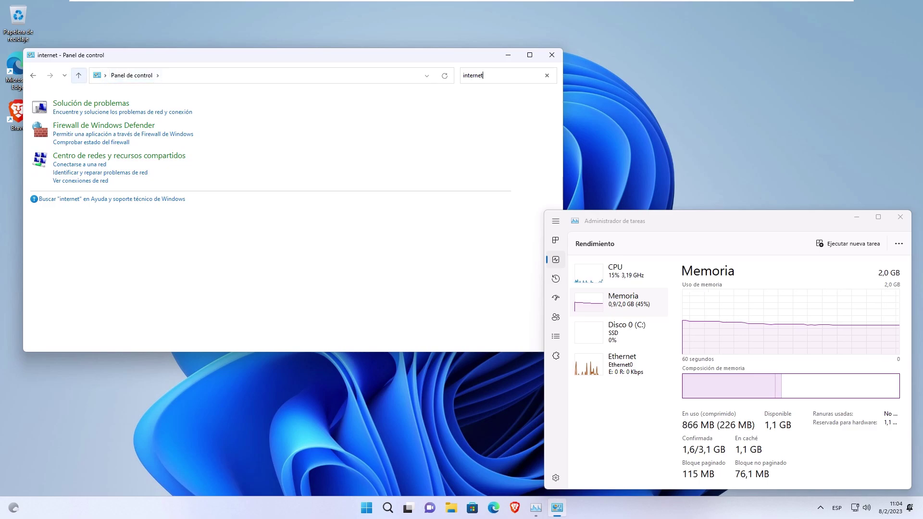
# Step: Clear the search in Panel de control and display all its elements as Iconos grandes
pyautogui.click(78, 75)
pyautogui.doubleClick(410, 186)
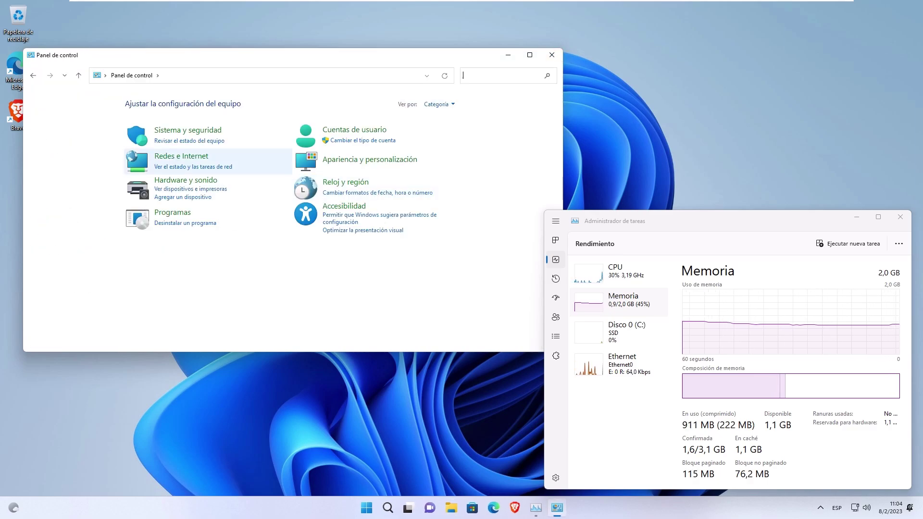
pyautogui.click(440, 104)
pyautogui.click(452, 131)
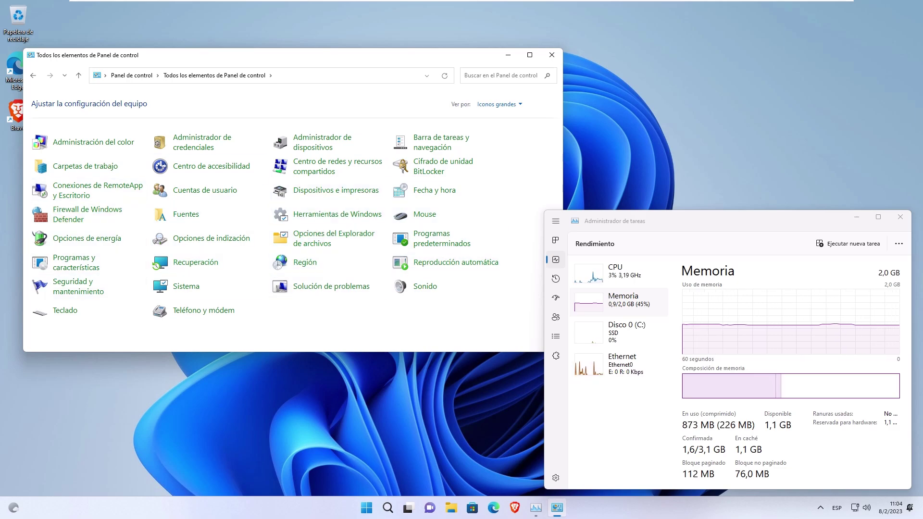
# Step: Arrange the narrowed Tiny11 Panel de control beside the second Panel de control window, compare their elements and close both
pyautogui.hotkey('alt', 'Tab')
pyautogui.moveTo(433, 97); pyautogui.dragTo(530, 60)
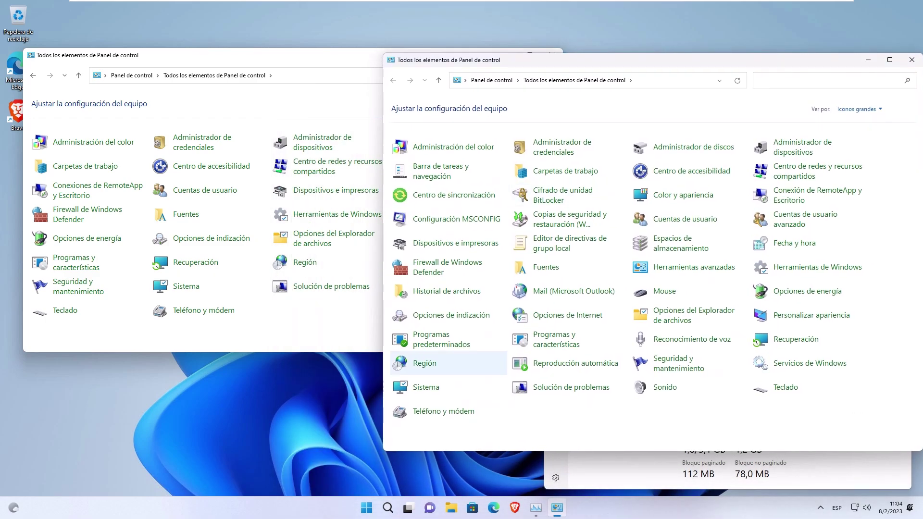
pyautogui.hotkey('alt', 'F4')
pyautogui.moveTo(318, 59); pyautogui.dragTo(309, 29)
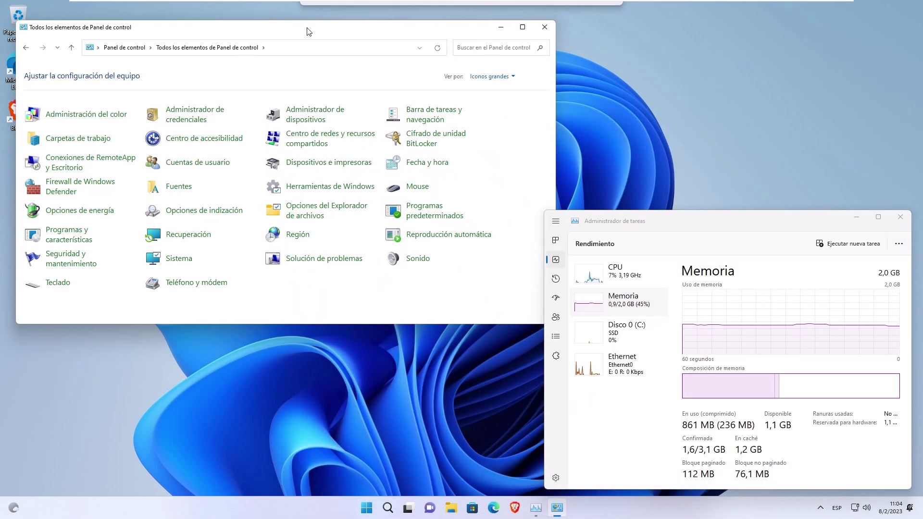
pyautogui.moveTo(470, 321); pyautogui.dragTo(469, 198)
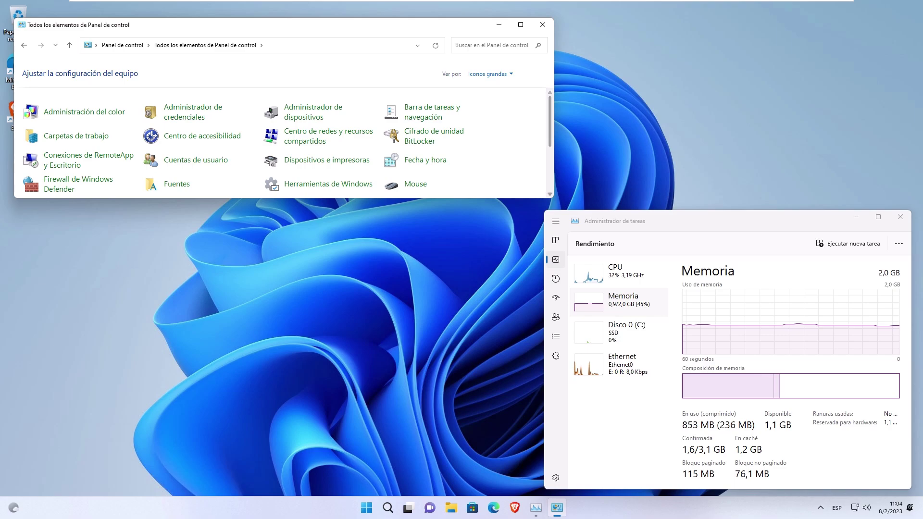
pyautogui.moveTo(553, 197); pyautogui.dragTo(324, 486)
pyautogui.hotkey('alt', 'Tab')
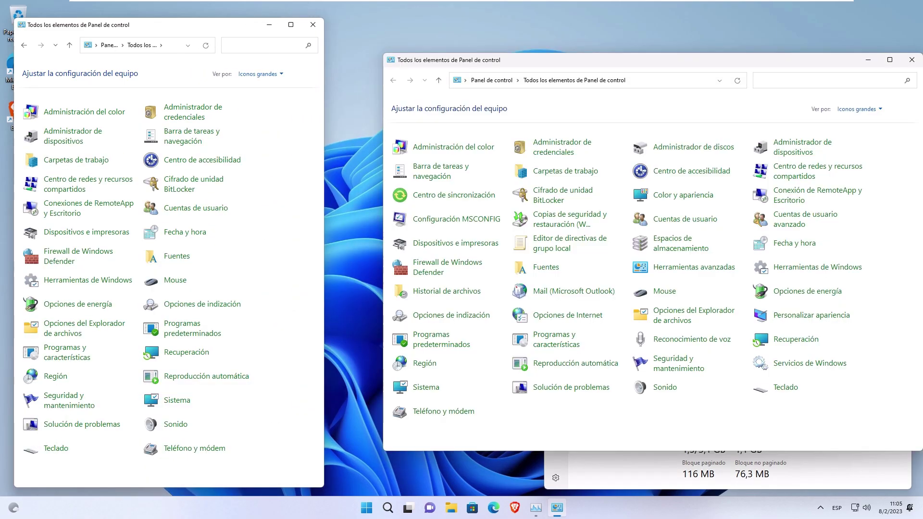
pyautogui.moveTo(600, 59); pyautogui.dragTo(558, 25)
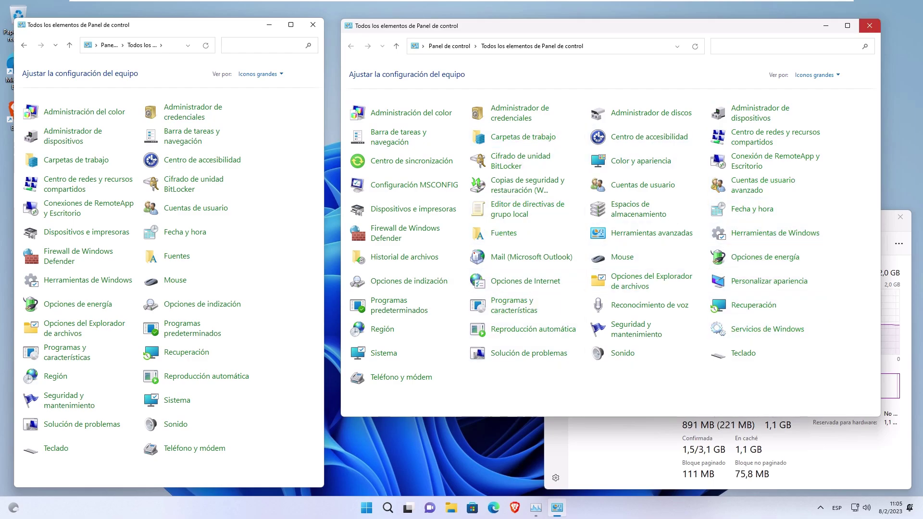
pyautogui.click(869, 26)
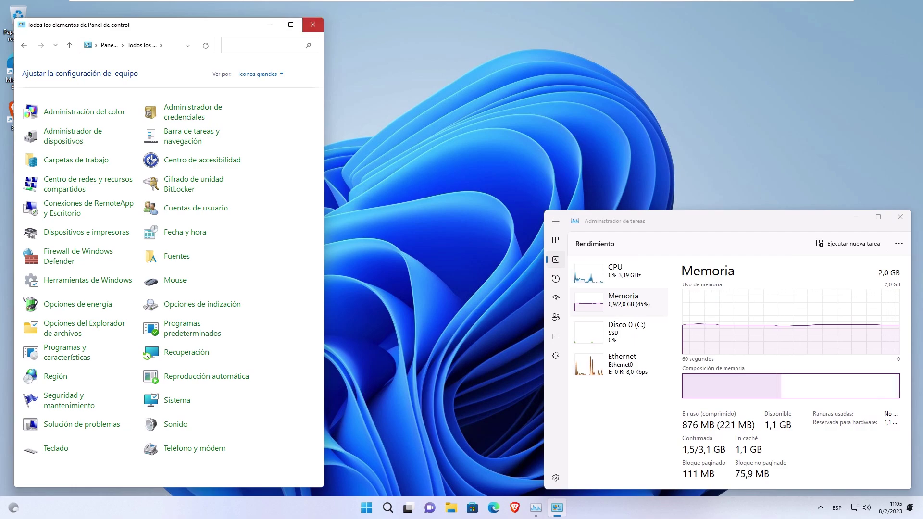
pyautogui.click(312, 24)
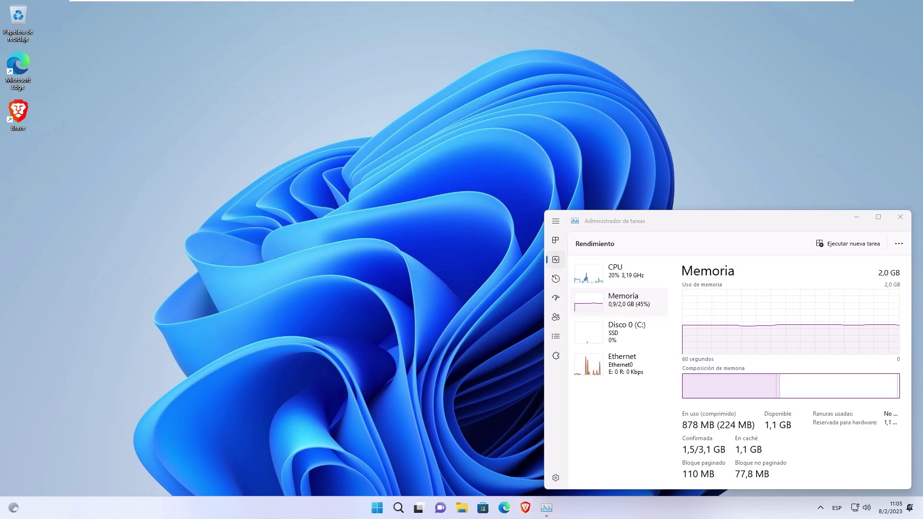
# Step: Check for updates in Windows Update, then move and narrow the Configuración window so it clears Administrador de tareas
pyautogui.press('super')
pyautogui.click(484, 224)
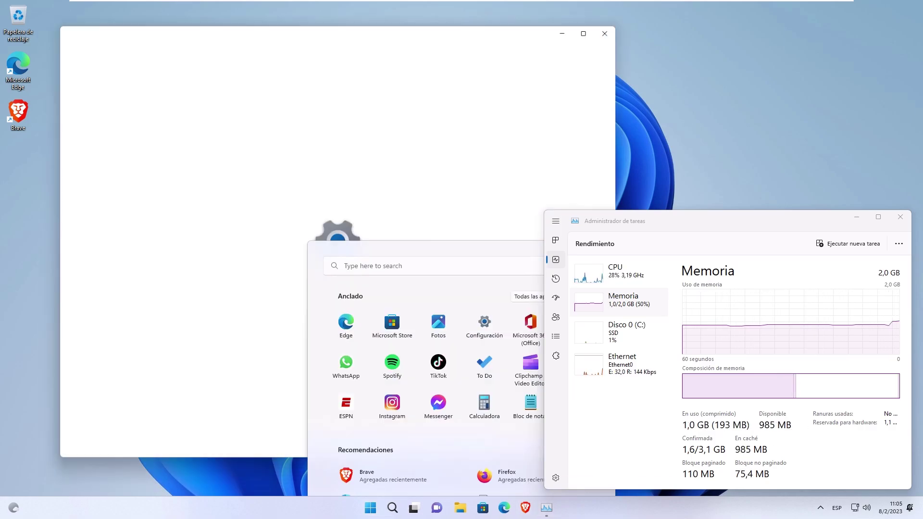
pyautogui.click(105, 294)
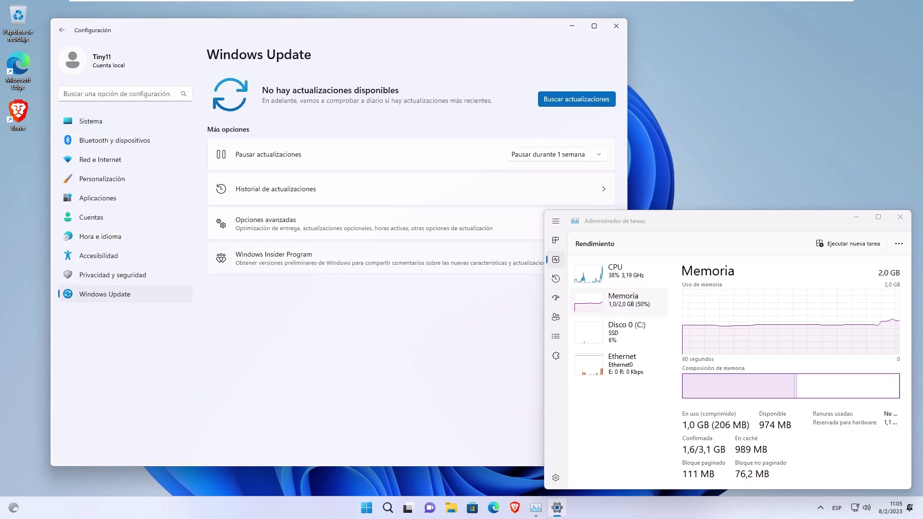
pyautogui.click(576, 99)
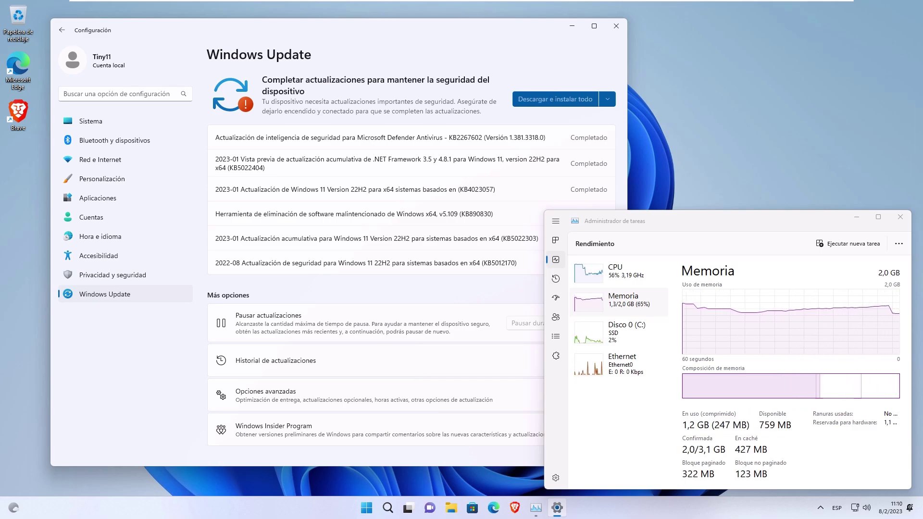
pyautogui.moveTo(336, 27); pyautogui.dragTo(296, 18)
pyautogui.moveTo(587, 230); pyautogui.dragTo(529, 230)
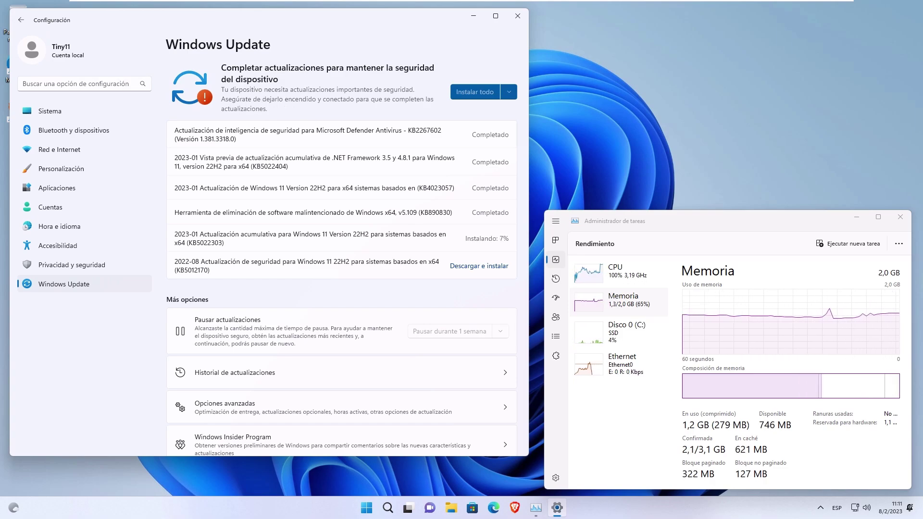
# Step: Examine the Sistema settings further down the list, return to Windows Update for the update progress, and close Configuración
pyautogui.click(50, 111)
pyautogui.scroll(-5, 341, 289)
pyautogui.click(208, 416)
pyautogui.click(64, 284)
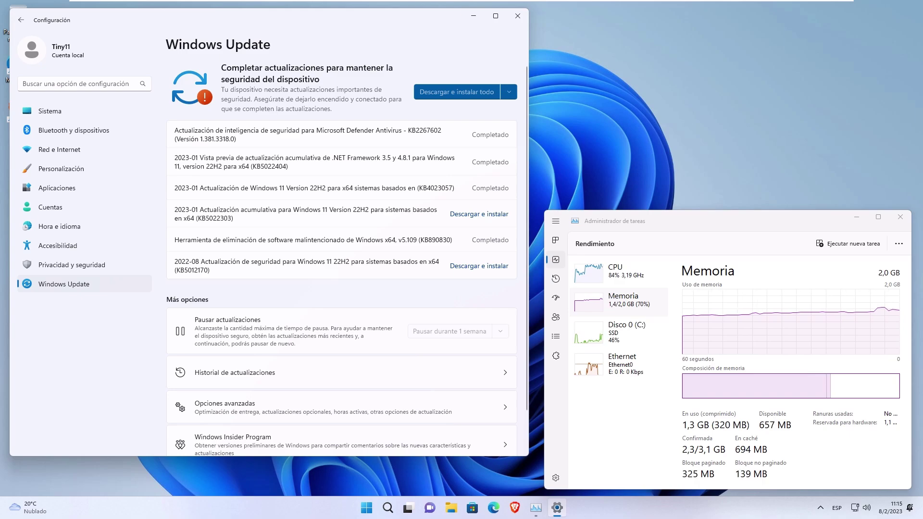
pyautogui.click(517, 16)
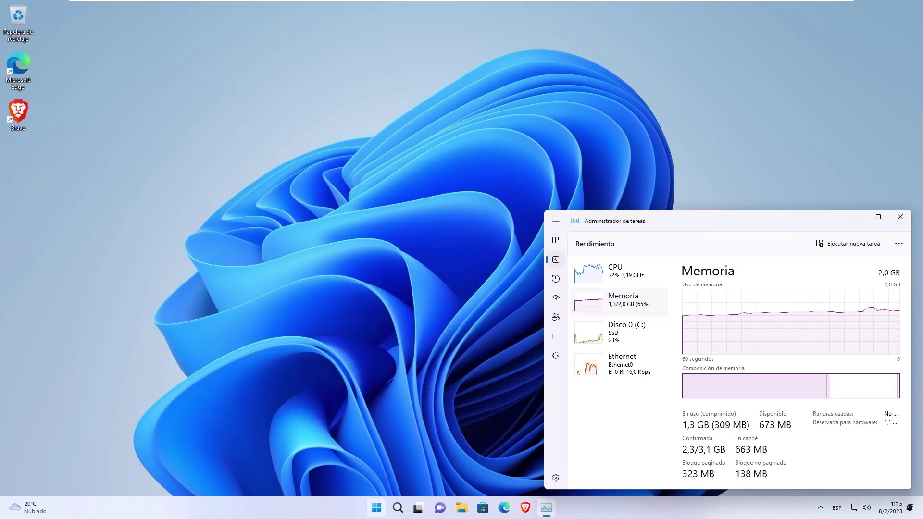
# Step: Close Administrador de tareas and restart Tiny11
pyautogui.click(377, 508)
pyautogui.click(900, 217)
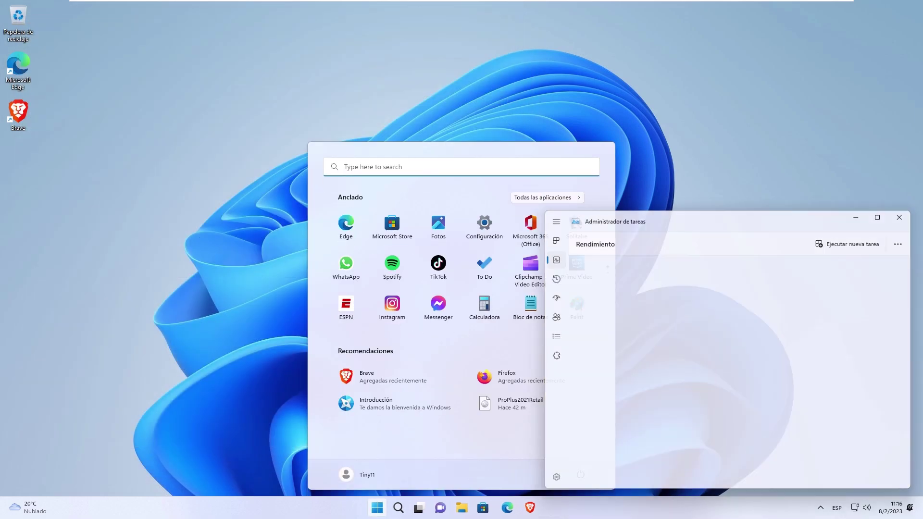
pyautogui.click(581, 475)
pyautogui.click(558, 457)
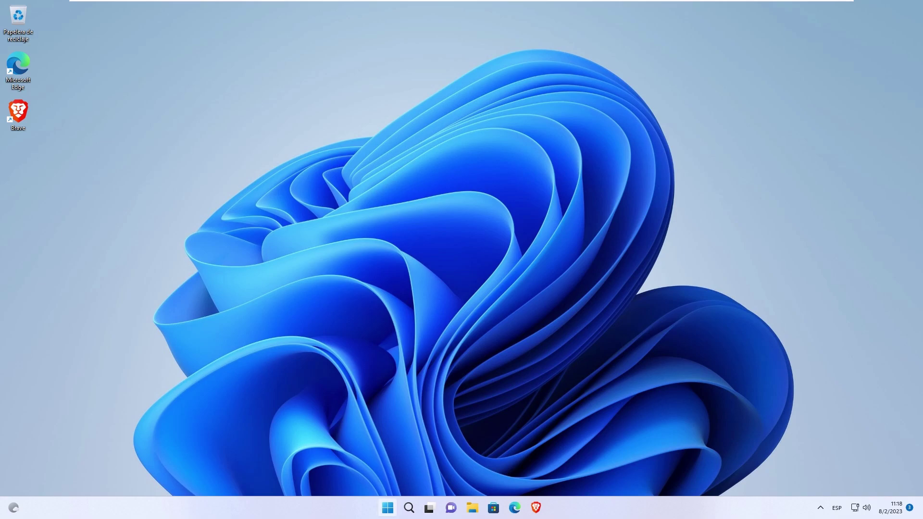
# Step: Open Windows Update in Configuración and copy the number KB5022360 from the 2023-01 cumulative update
pyautogui.click(387, 507)
pyautogui.click(484, 227)
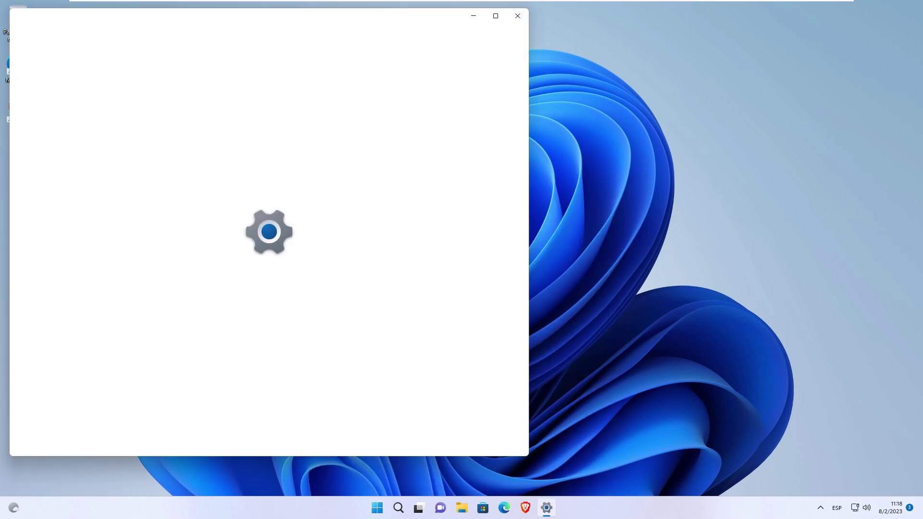
pyautogui.click(64, 284)
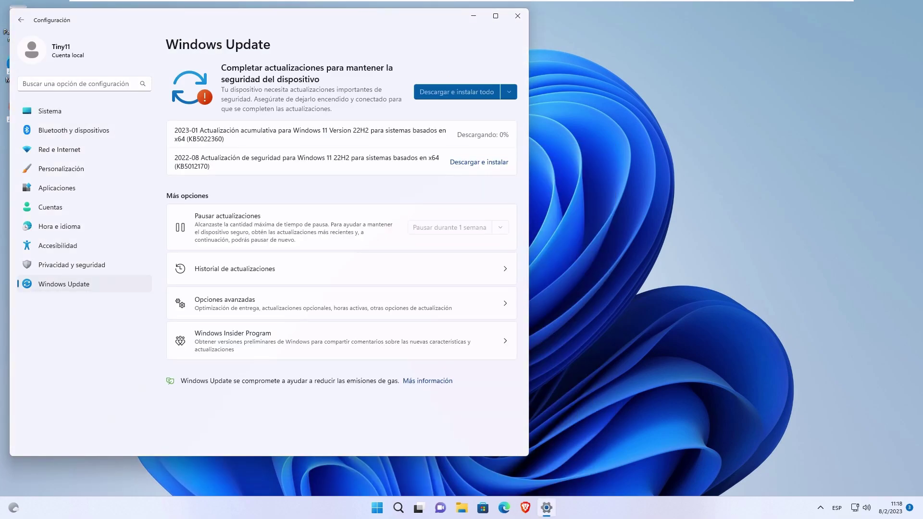
pyautogui.doubleClick(205, 139)
pyautogui.rightClick(208, 140)
pyautogui.click(210, 139)
pyautogui.doubleClick(212, 139)
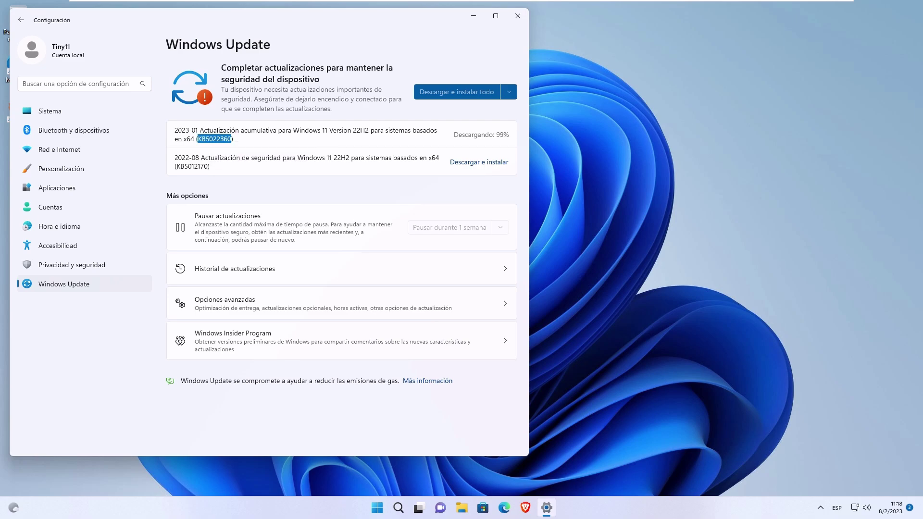
pyautogui.rightClick(212, 139)
pyautogui.click(242, 147)
# Step: Switch to Microsoft Edge and search the web for the copied update number KB5022360
pyautogui.click(503, 508)
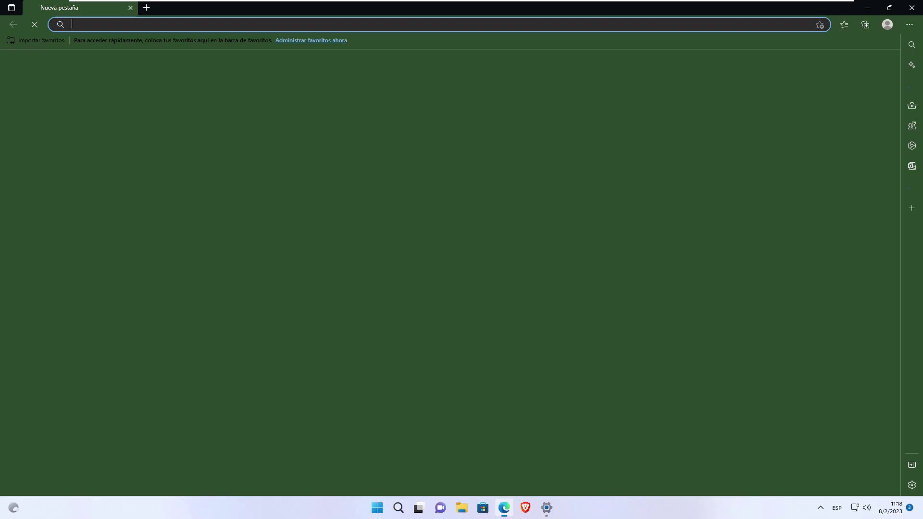
pyautogui.hotkey('ctrl', 'v')
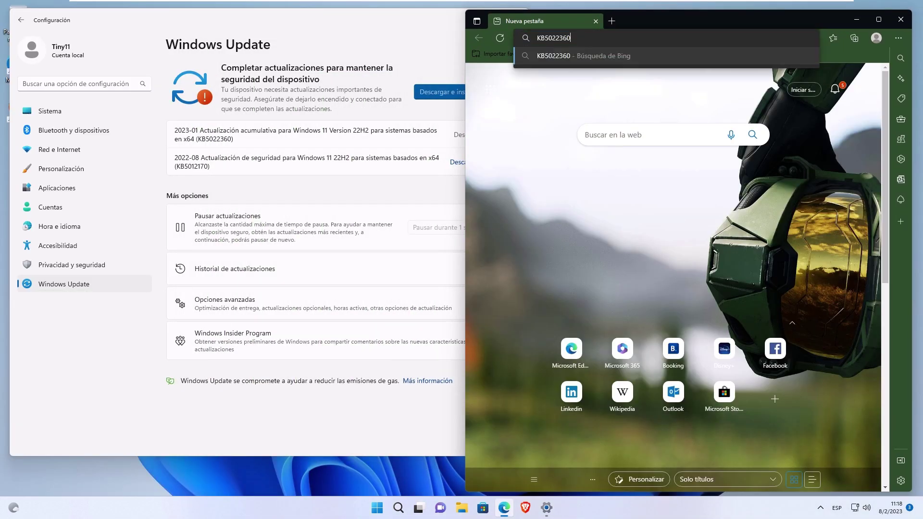
pyautogui.press('Return')
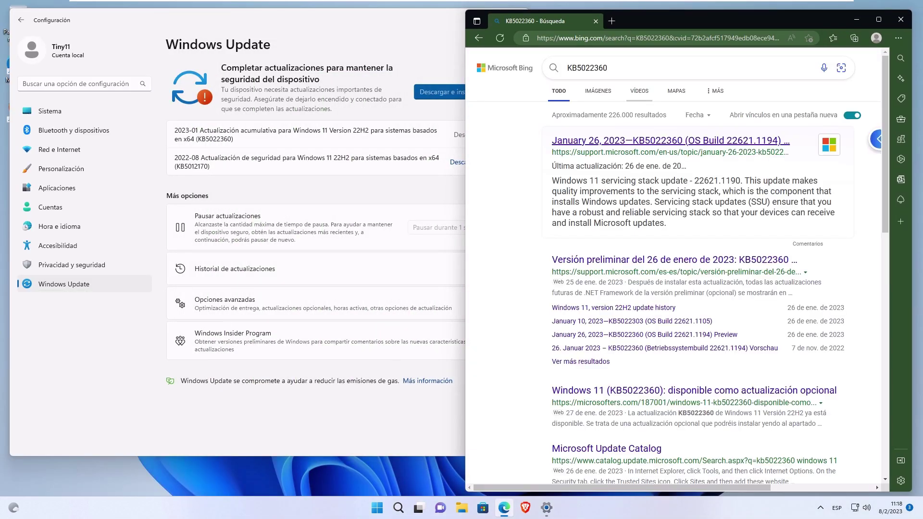
# Step: Search the web for "windows catalog", open Catálogo de Microsoft Update and search it for KB5022360
pyautogui.moveTo(609, 68); pyautogui.dragTo(565, 66)
pyautogui.write('windows catalog')
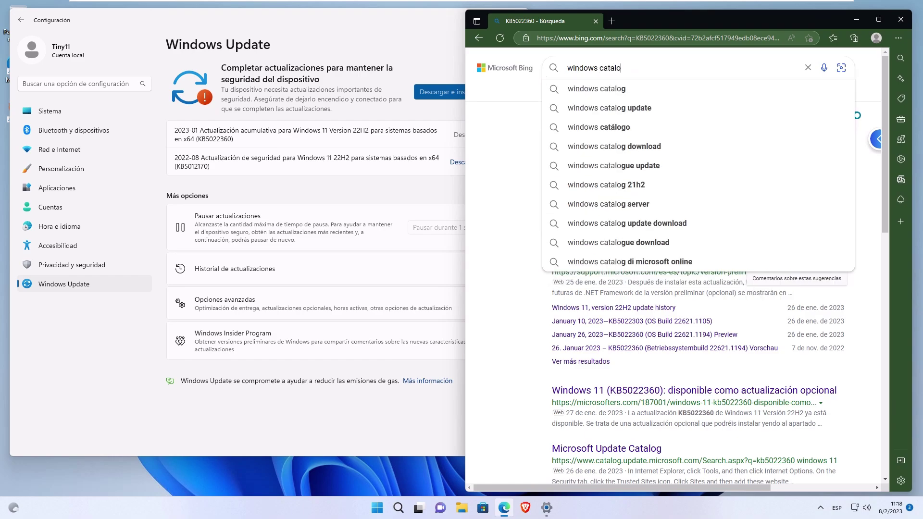
pyautogui.press('Return')
pyautogui.click(606, 134)
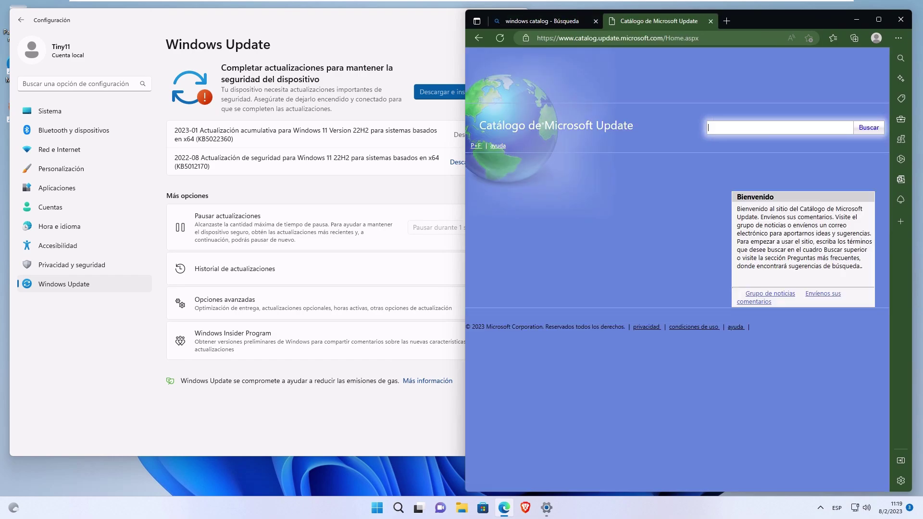
pyautogui.press('Return')
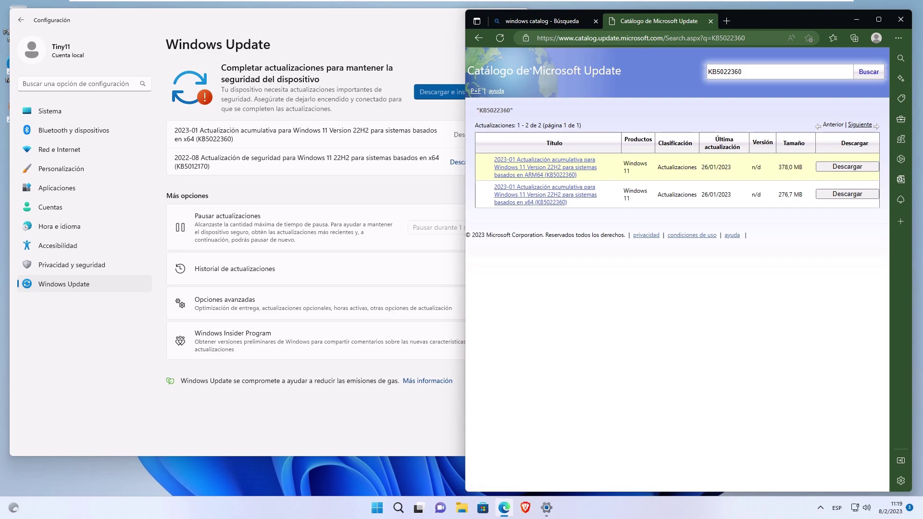
# Step: Download the x64 KB5022360 update, pin the Descargas list, close the catalog window and move the download window clear of Configuración
pyautogui.click(847, 194)
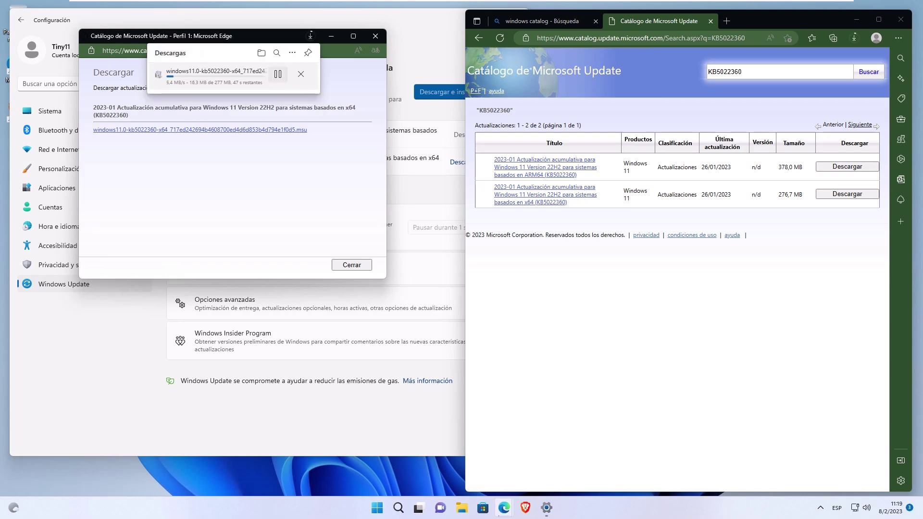
pyautogui.click(308, 52)
pyautogui.click(901, 19)
pyautogui.moveTo(192, 36); pyautogui.dragTo(686, 228)
pyautogui.click(336, 187)
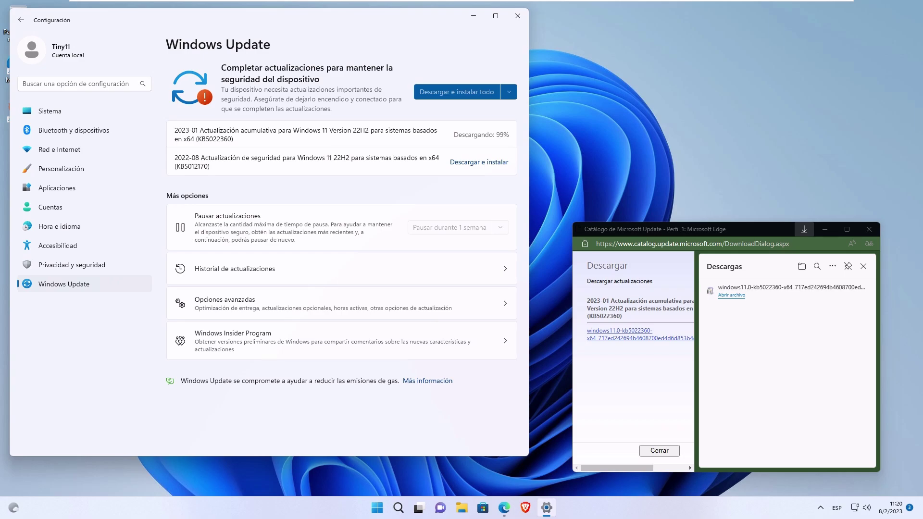
# Step: Reopen Configuración to review Windows Update with the standalone installer's progress window moved aside, and close Configuración
pyautogui.hotkey('alt', 'F4')
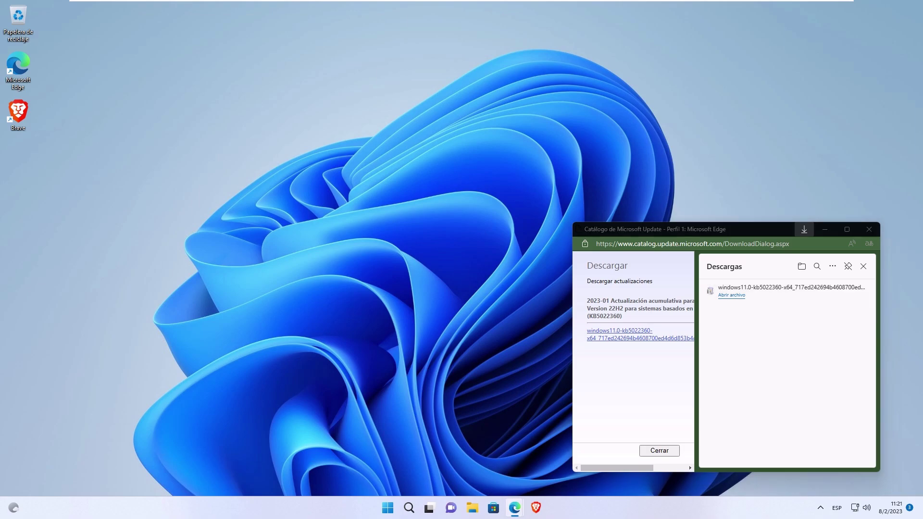
pyautogui.press('super')
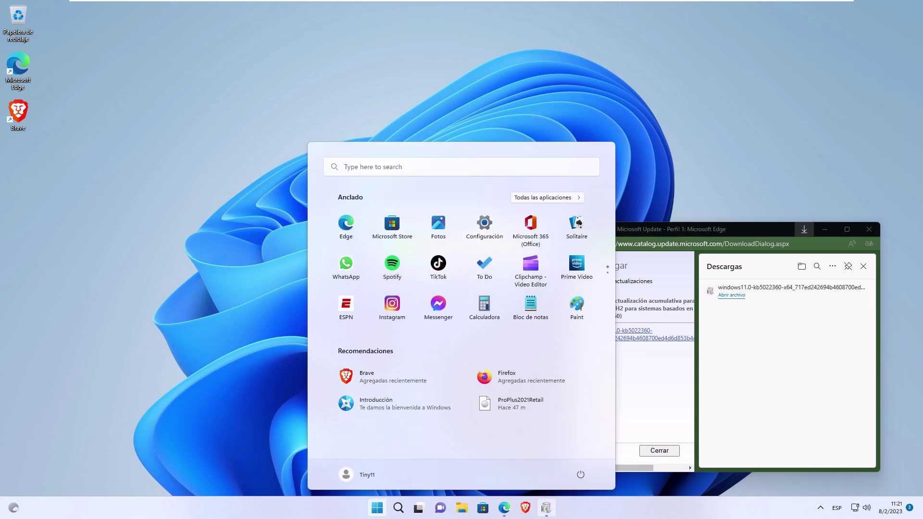
pyautogui.click(484, 226)
pyautogui.moveTo(461, 220); pyautogui.dragTo(712, 90)
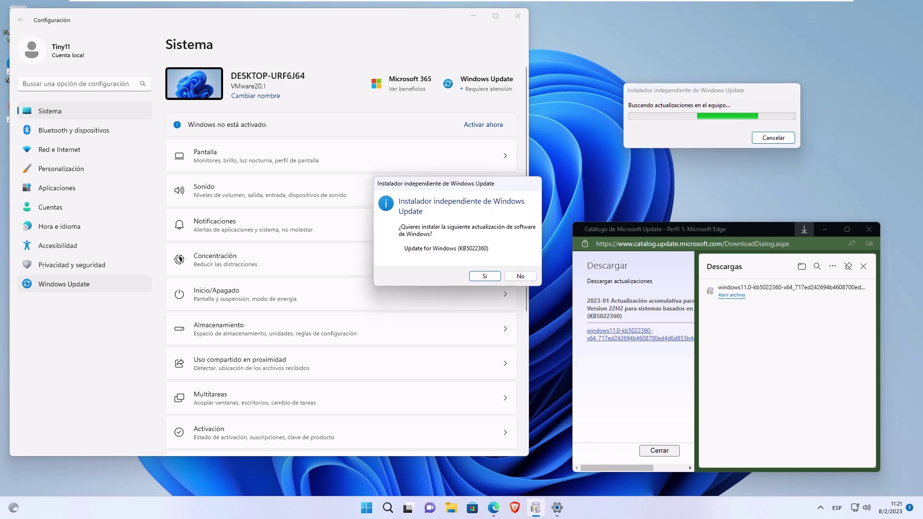
pyautogui.click(64, 283)
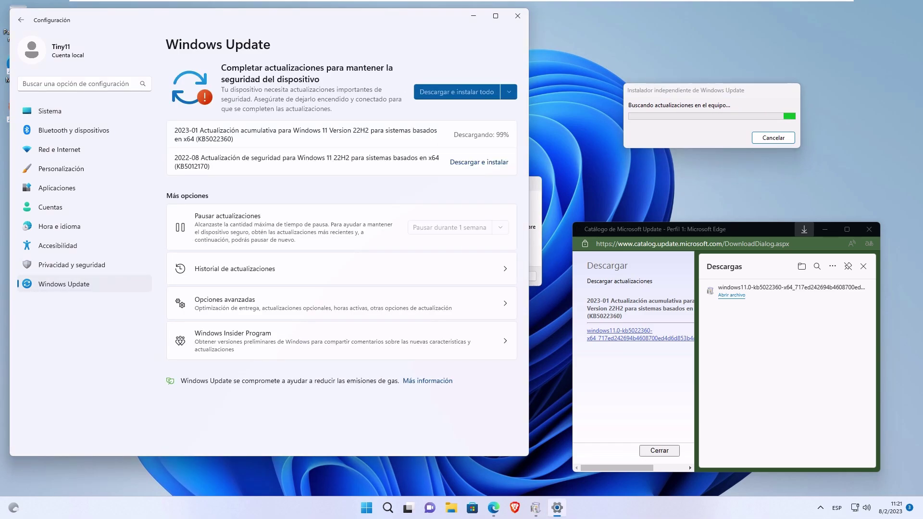
pyautogui.click(518, 16)
# Step: Accept installing Update for Windows (KB5022360) in the standalone installer, and close the result dialog and the Edge download window
pyautogui.click(484, 276)
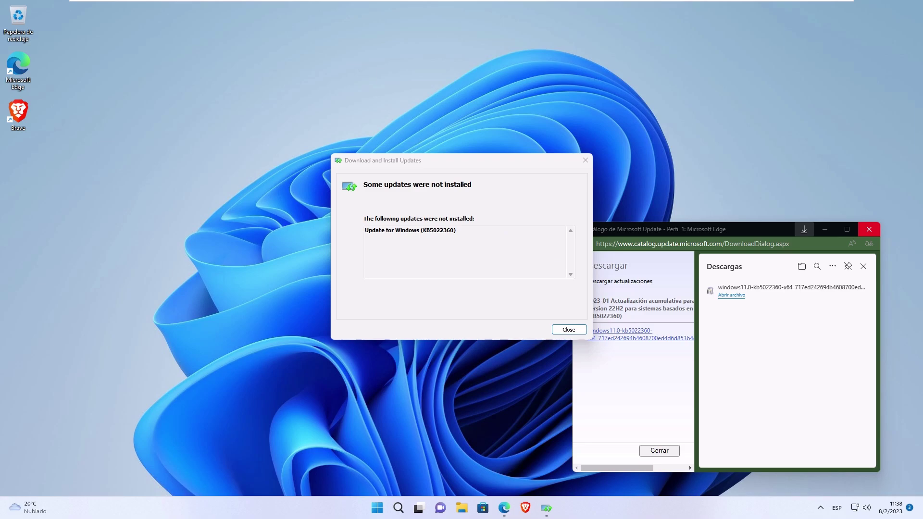
pyautogui.click(462, 161)
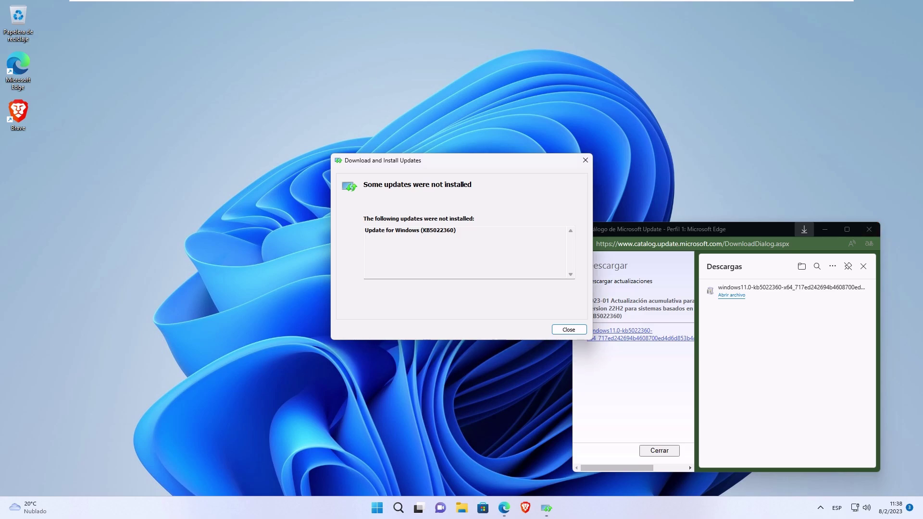
pyautogui.click(568, 330)
pyautogui.click(869, 229)
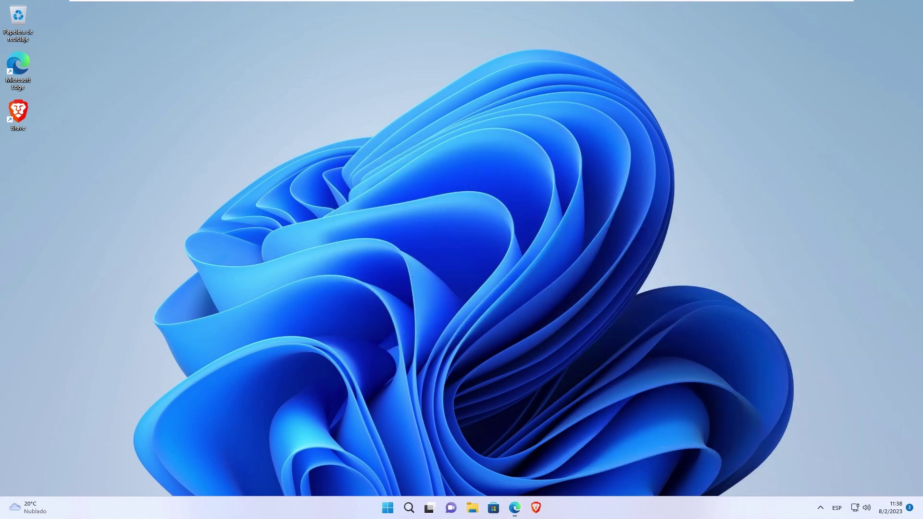
# Step: Restart Tiny11 and open Windows Update in Configuración to check the status of the updates
pyautogui.press('super')
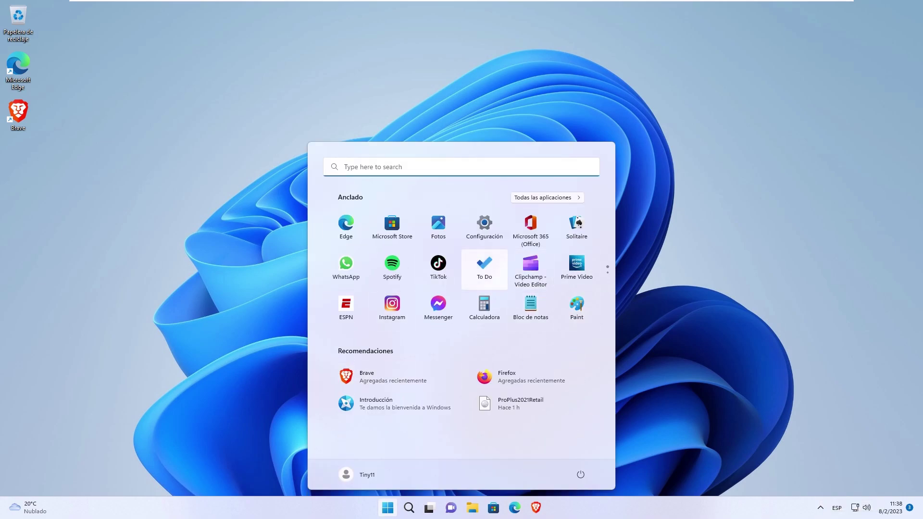
pyautogui.click(580, 474)
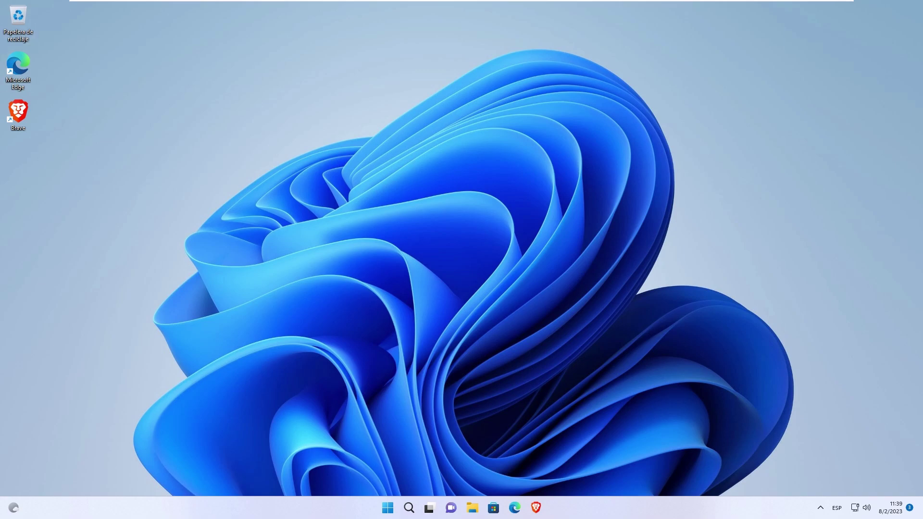
pyautogui.click(388, 508)
pyautogui.click(484, 228)
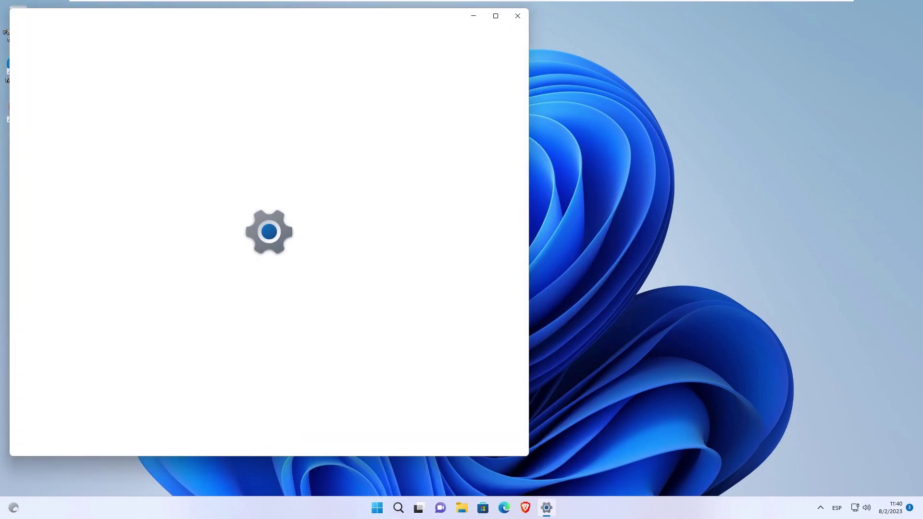
pyautogui.click(64, 284)
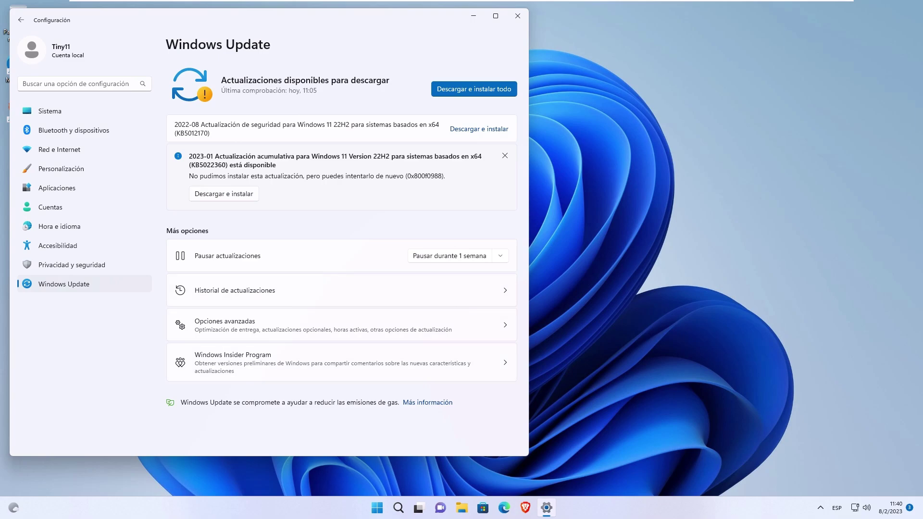
# Step: Browse the Configuración pages from Sistema to Hora e idioma, including Personalización, Red e Internet and Aplicaciones, and close the window
pyautogui.click(50, 111)
pyautogui.click(73, 130)
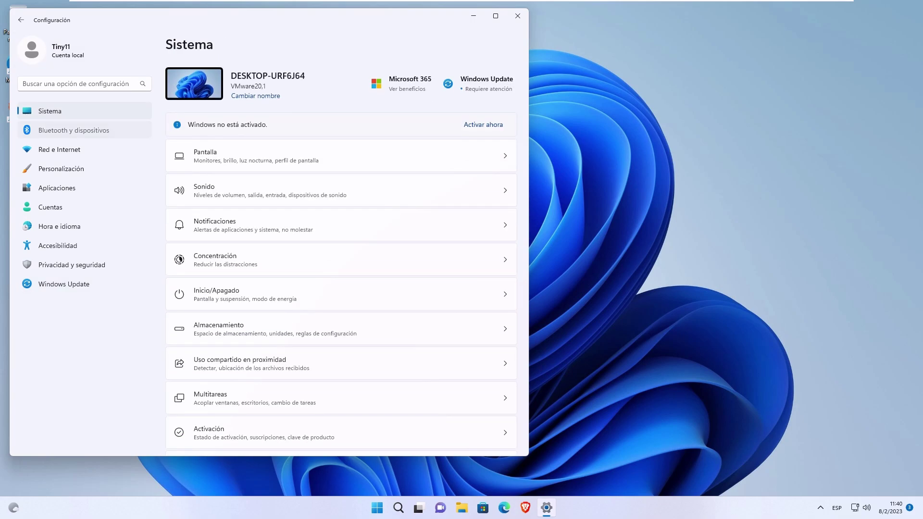
pyautogui.click(61, 168)
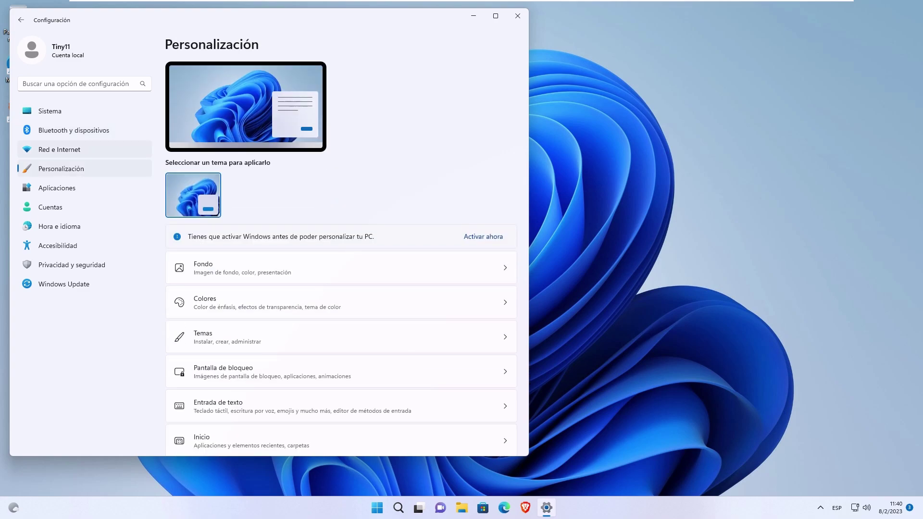
pyautogui.click(59, 150)
pyautogui.click(57, 187)
pyautogui.click(59, 226)
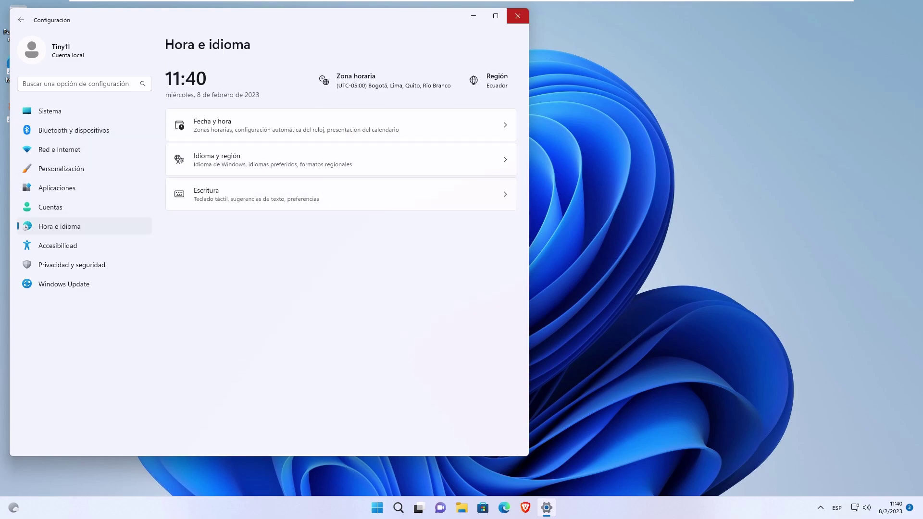
pyautogui.click(518, 16)
# Step: Open Explorador de archivos, select the recent file ProPlus2021Retail and expand Este equipo in the folder tree
pyautogui.press('super')
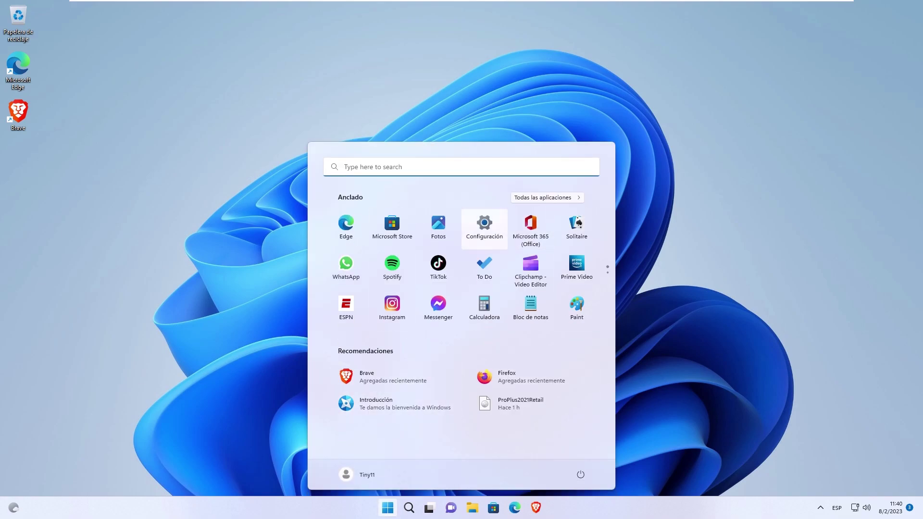
pyautogui.click(472, 508)
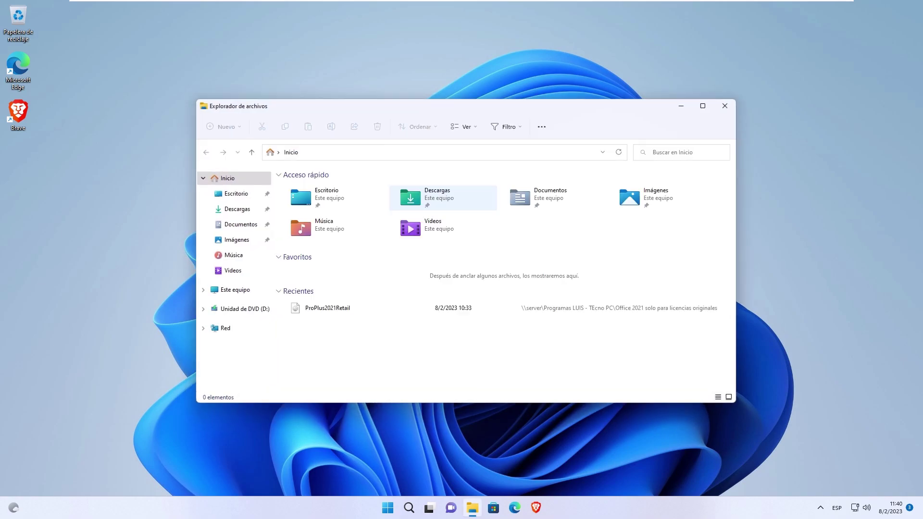
pyautogui.click(409, 152)
pyautogui.click(327, 308)
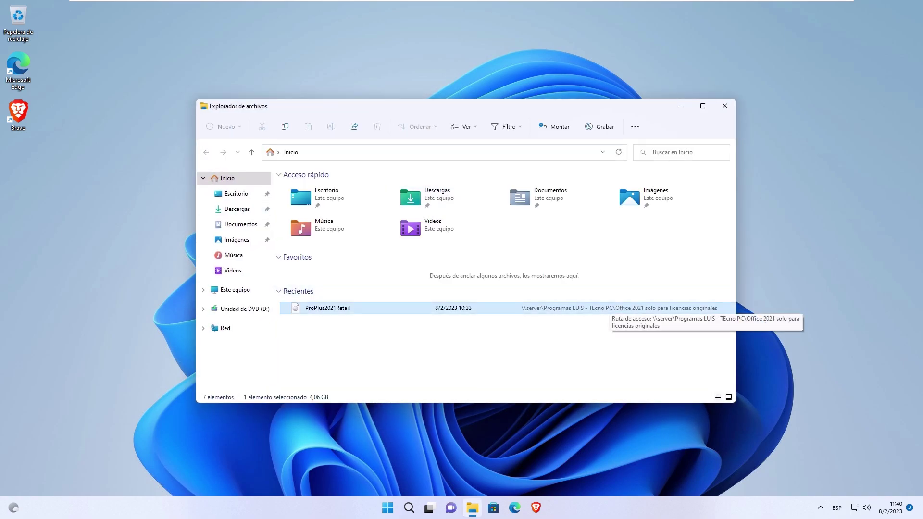
pyautogui.click(202, 290)
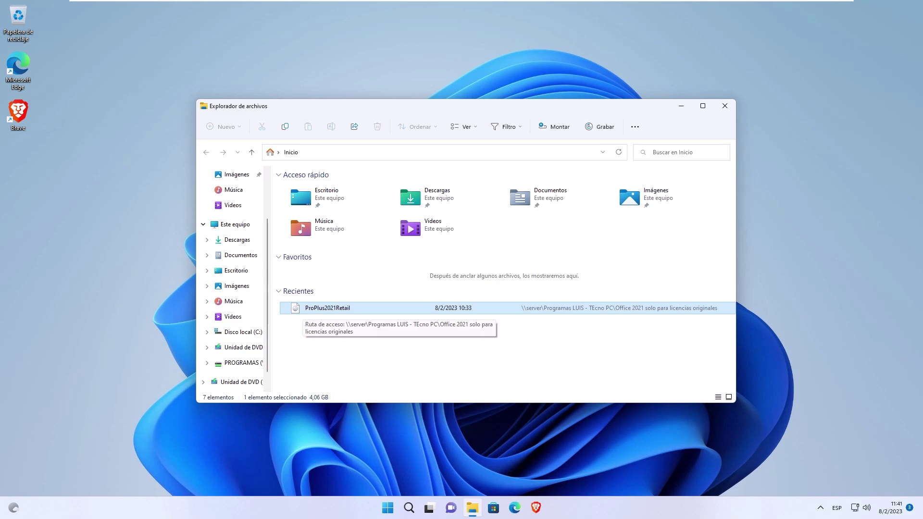
# Step: Refresh the desktop and mount the ProPlus2021Retail disc image
pyautogui.rightClick(107, 191)
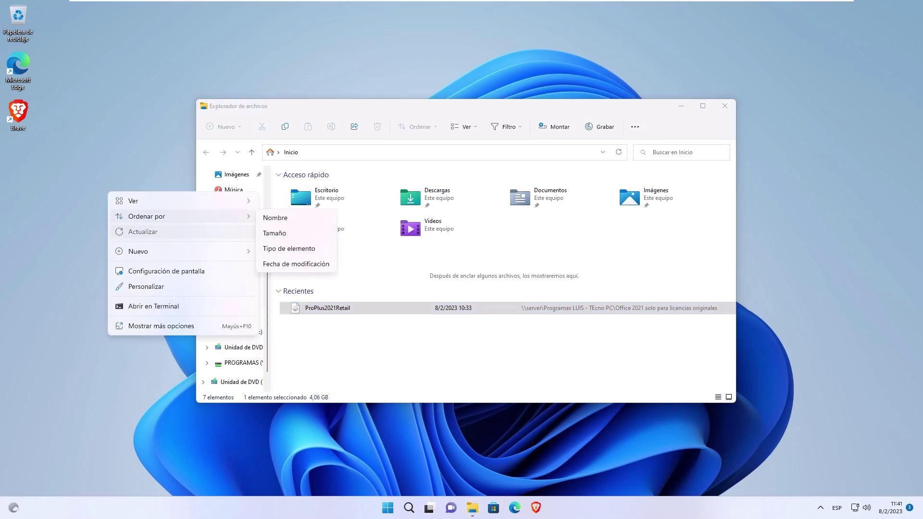
pyautogui.click(140, 232)
pyautogui.rightClick(304, 310)
pyautogui.click(333, 165)
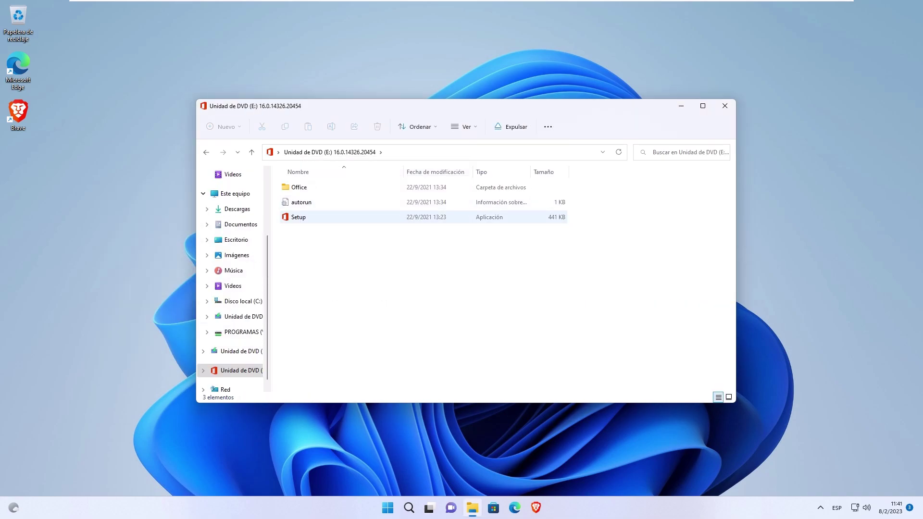
# Step: Run Setup from the mounted Office disc as administrator and allow it to make changes to the device
pyautogui.doubleClick(317, 218)
pyautogui.rightClick(301, 219)
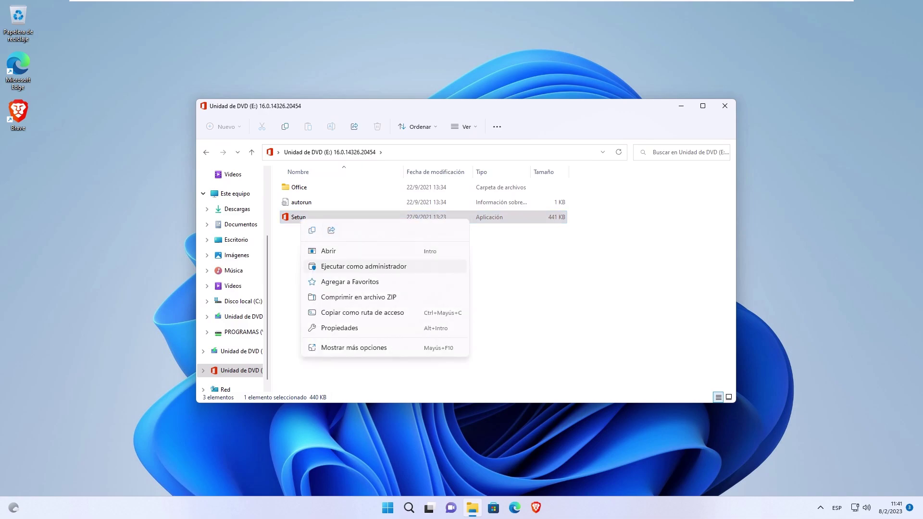
pyautogui.click(364, 266)
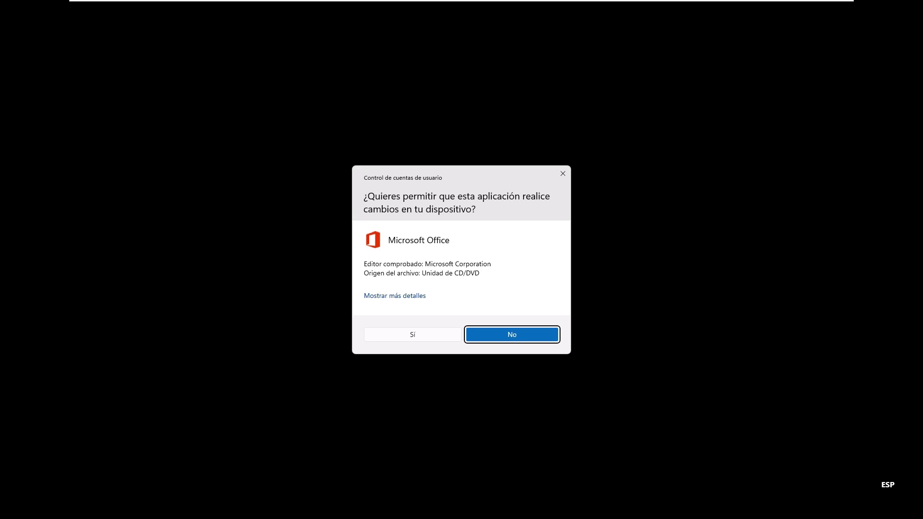
pyautogui.click(412, 334)
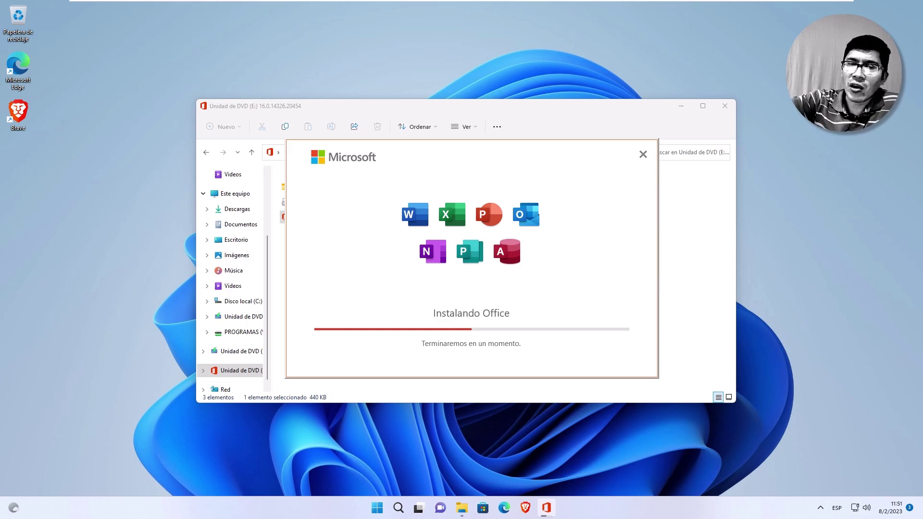
# Step: Move the Office installer window aside, close the disc's Explorador de archivos window, and reposition the installer on the desktop
pyautogui.moveTo(476, 152); pyautogui.dragTo(615, 37)
pyautogui.moveTo(371, 106); pyautogui.dragTo(202, 145)
pyautogui.click(557, 145)
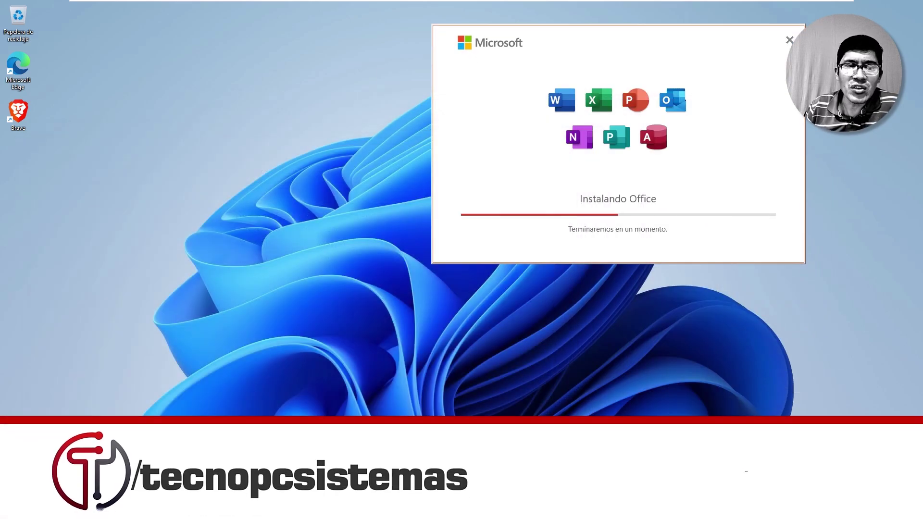
pyautogui.moveTo(641, 35); pyautogui.dragTo(369, 99)
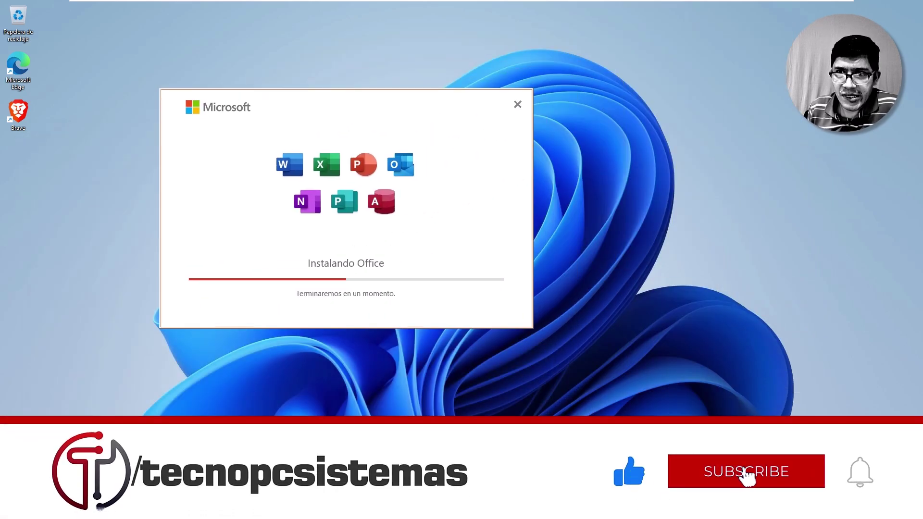
# Step: Open Administrador de tareas, expand the Microsoft Office Click-to-Run process to check its activity, and close the window
pyautogui.press('super+x')
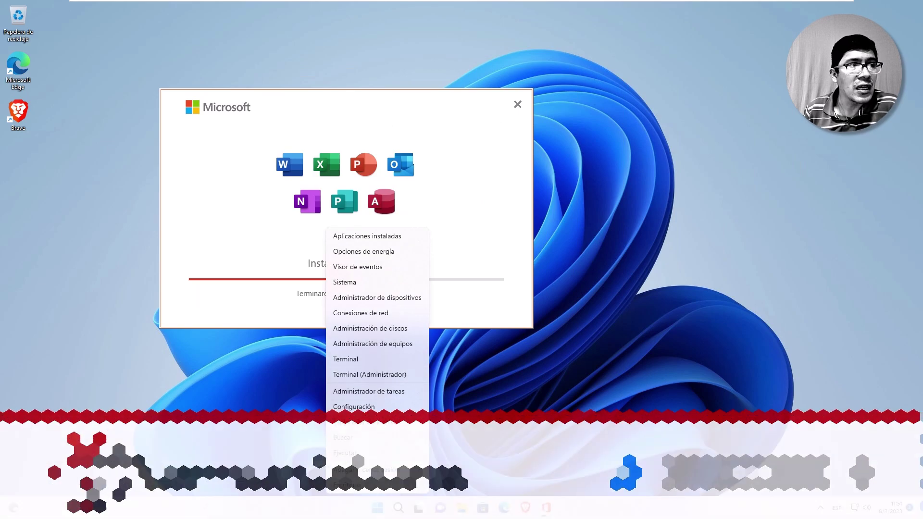
pyautogui.click(411, 391)
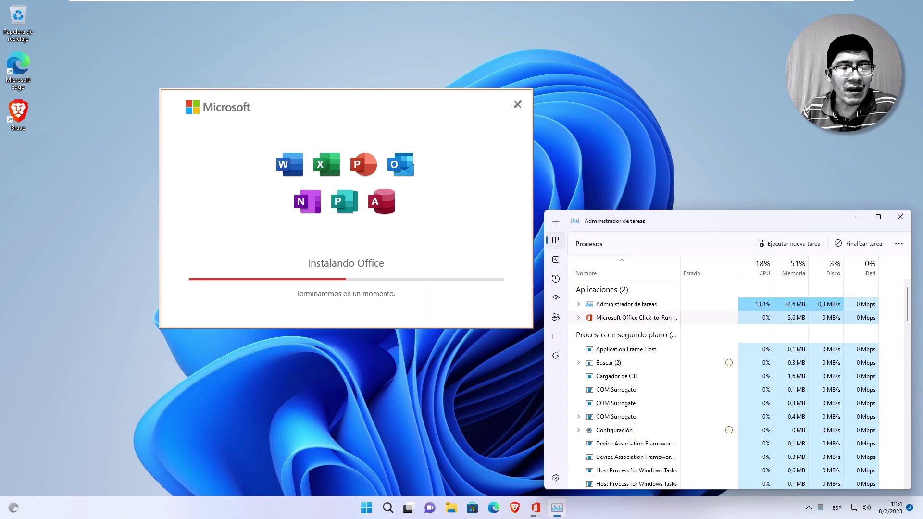
pyautogui.click(578, 318)
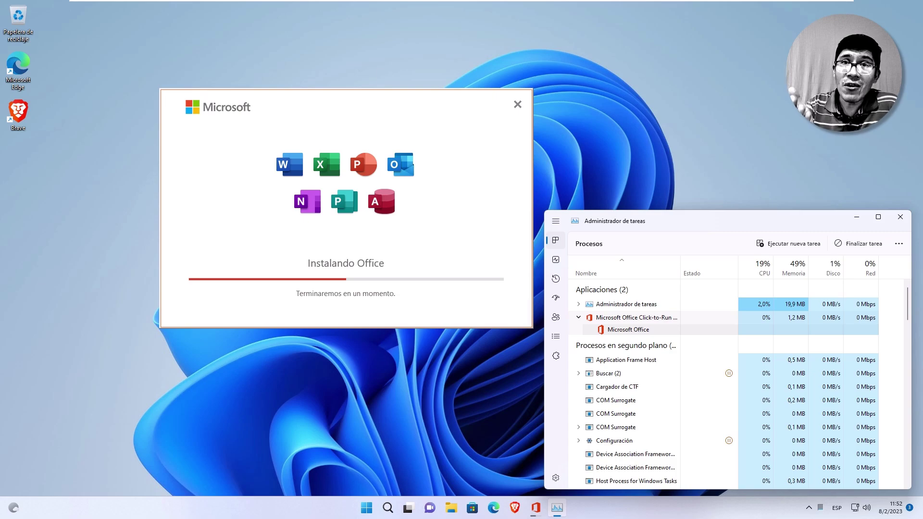
pyautogui.click(900, 216)
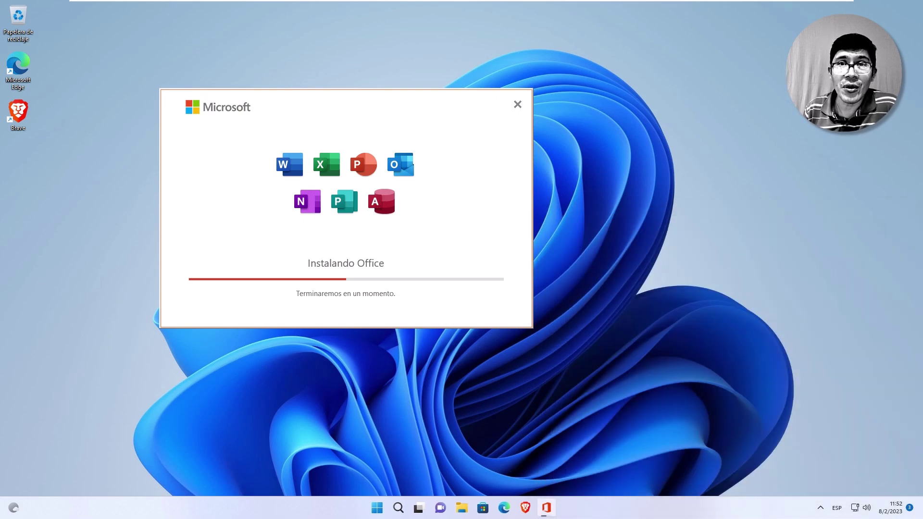
# Step: Close the Office installer window and shut down Tiny11
pyautogui.click(517, 104)
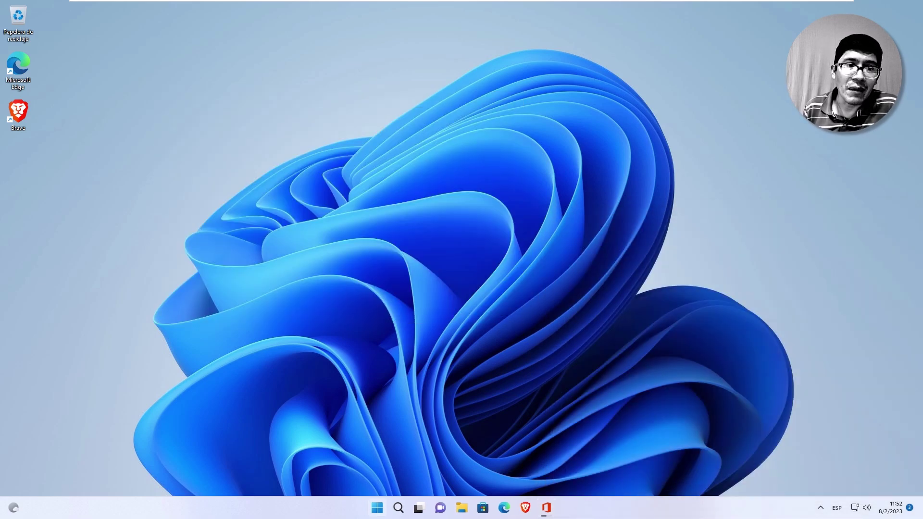
pyautogui.press('super')
pyautogui.click(580, 474)
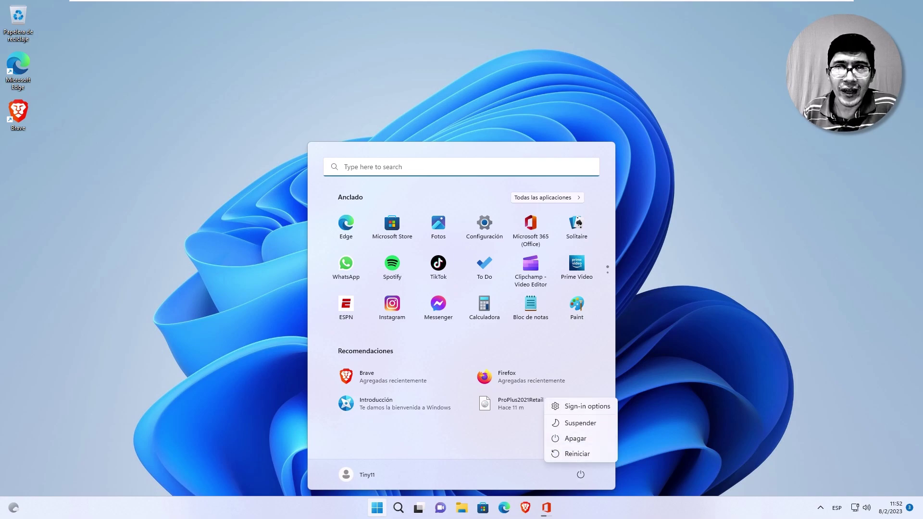
pyautogui.click(574, 438)
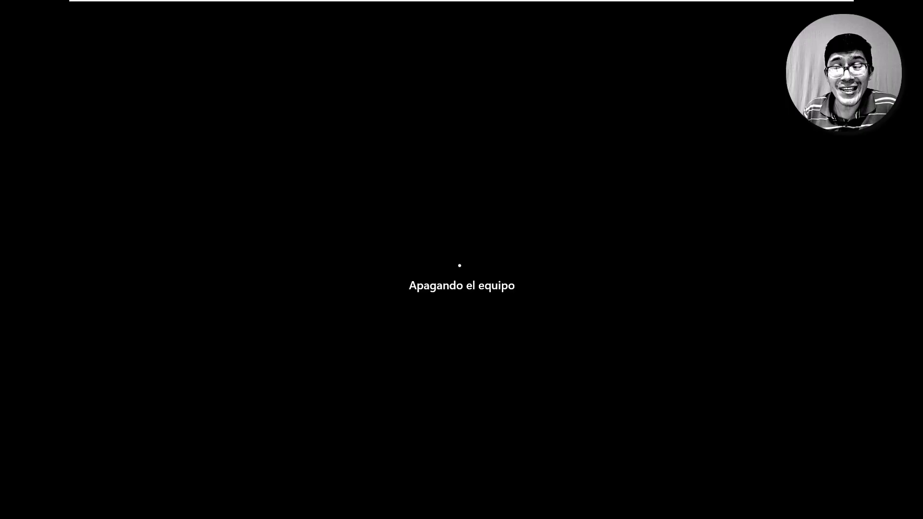